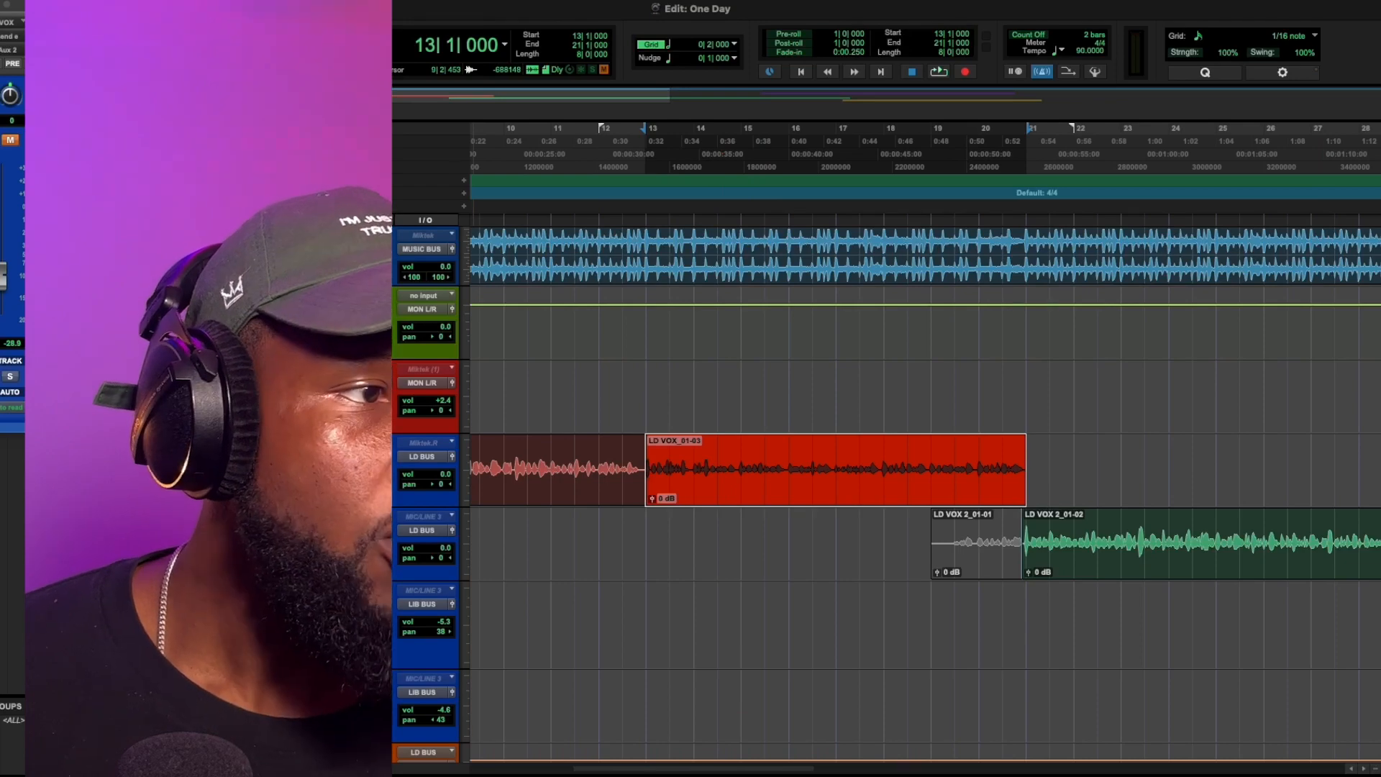
Load the VCC Channel module into the first slot of the LD BUS Virtual Mix Rack and adjust its Group setting
scroll(768, 490, "down", 4)
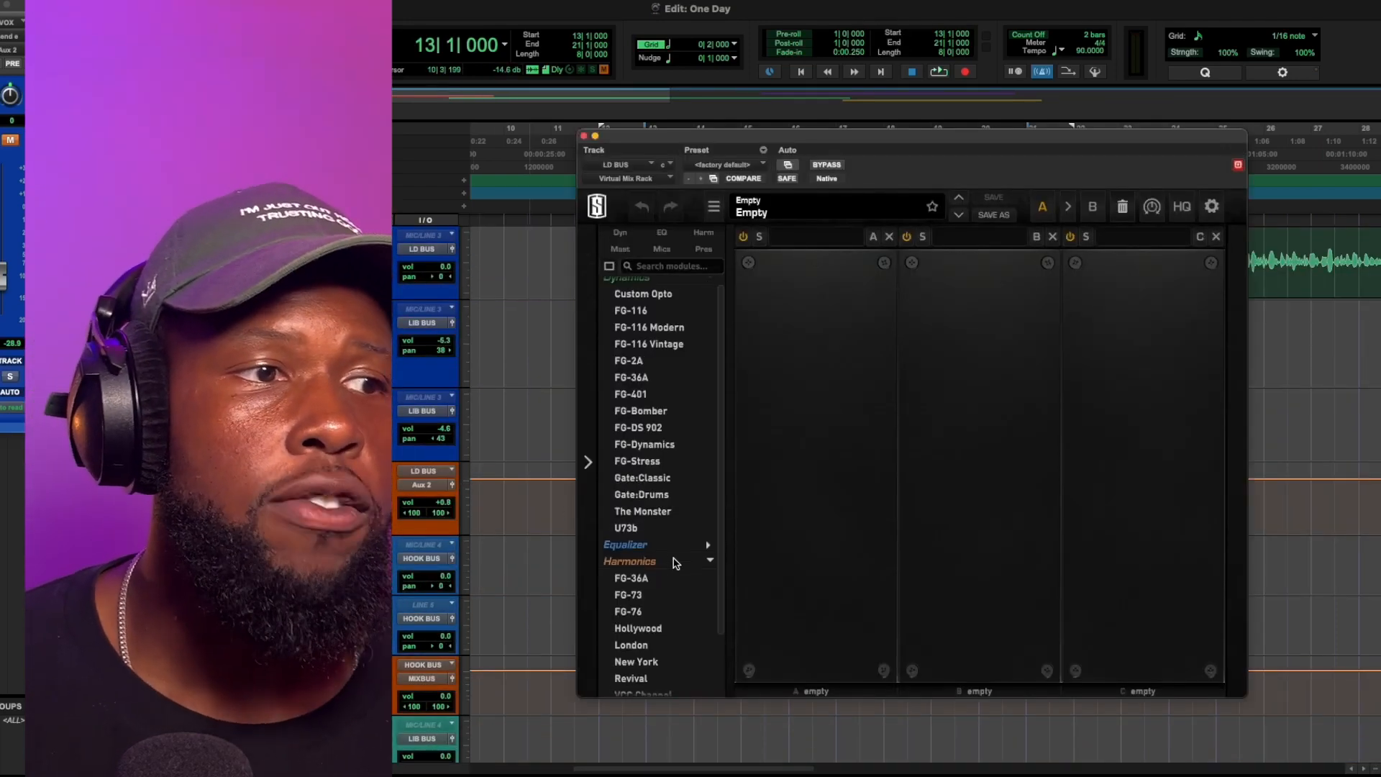
scroll(662, 637, "down", 5)
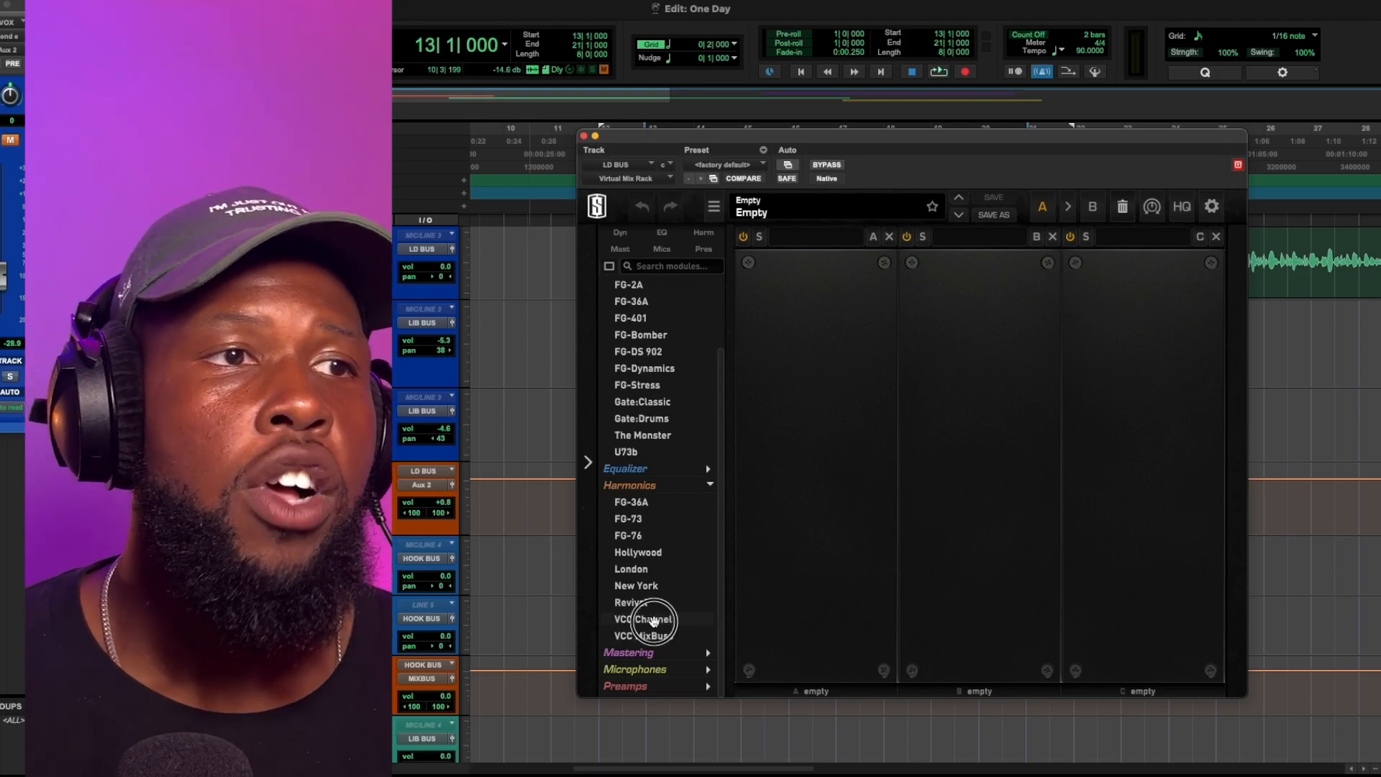
double_click(653, 620)
left_click(851, 583)
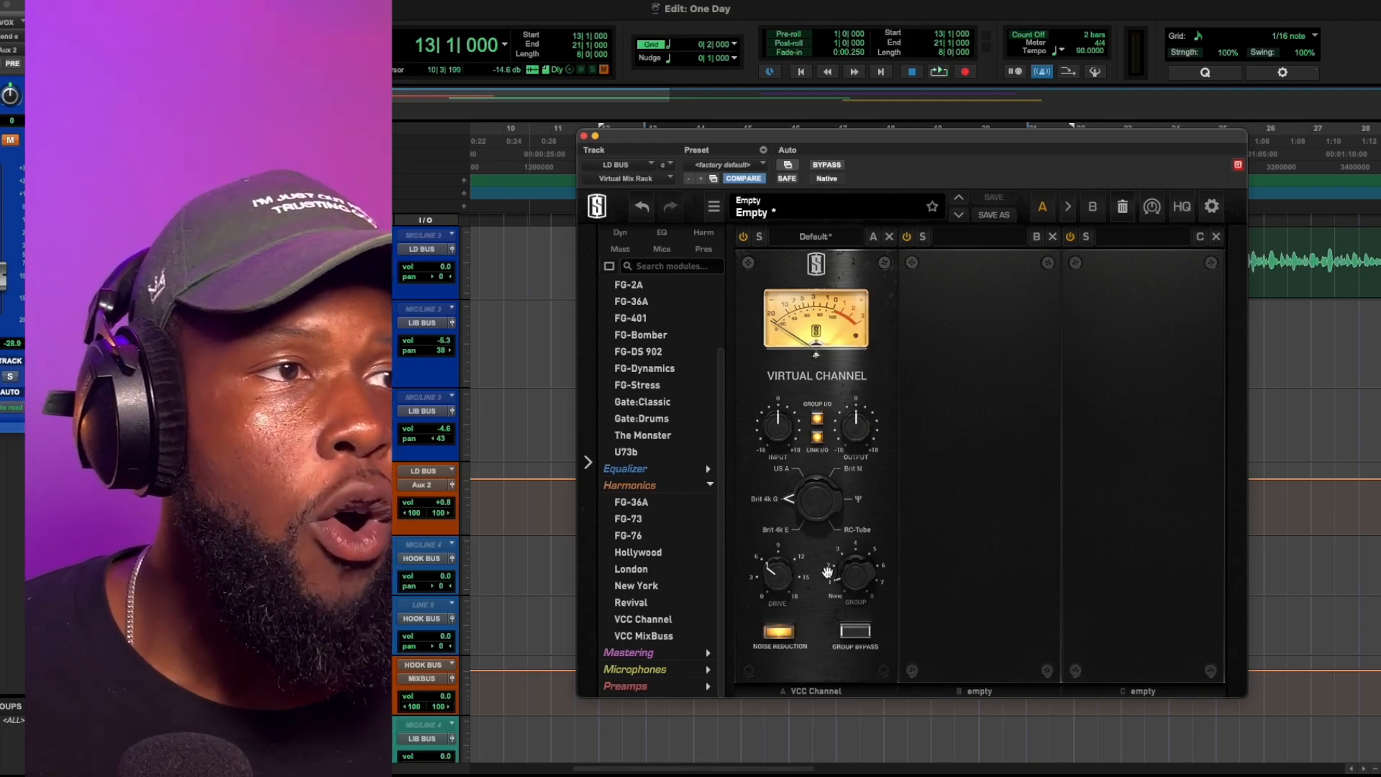
Load the FG-Stress compressor into the second rack slot and bypass it
scroll(651, 478, "up", 3)
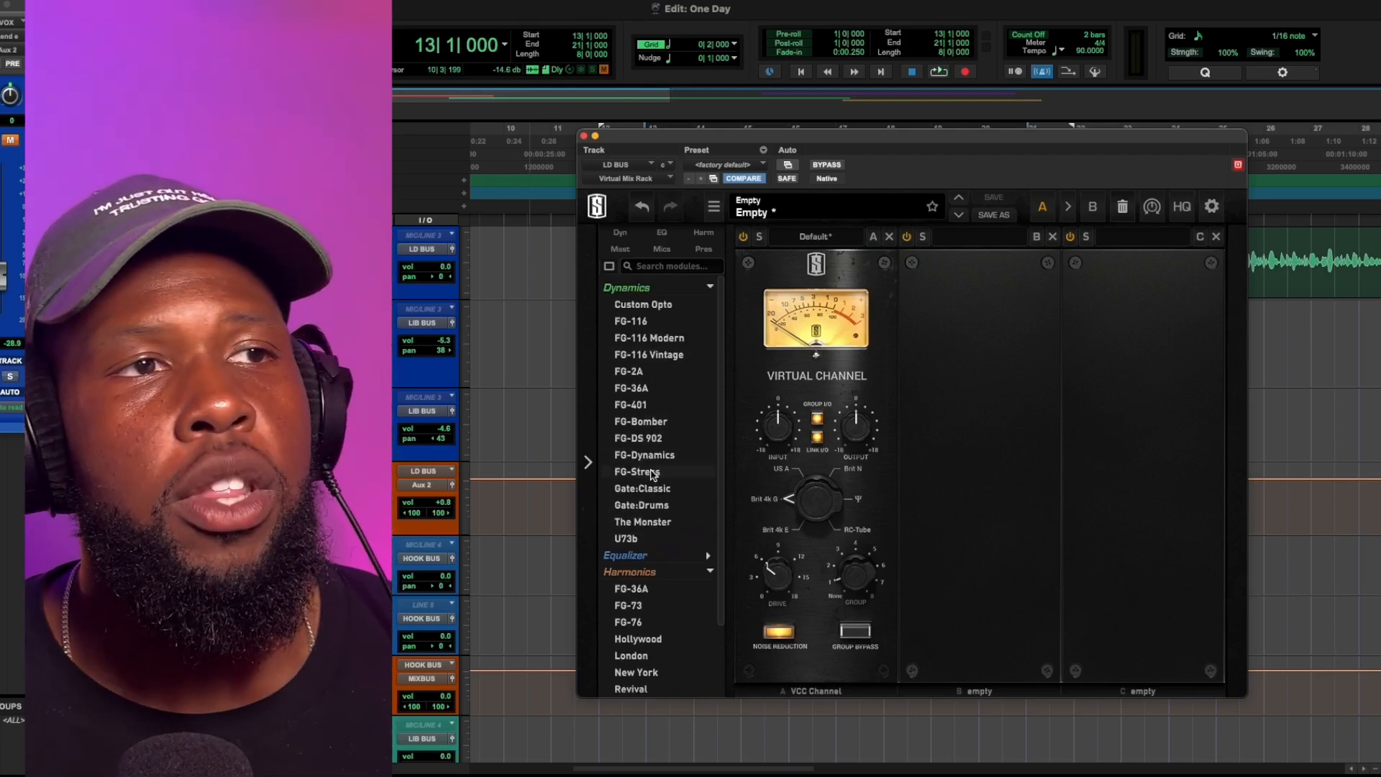
left_click_drag(638, 471, 1016, 330)
left_click(907, 238)
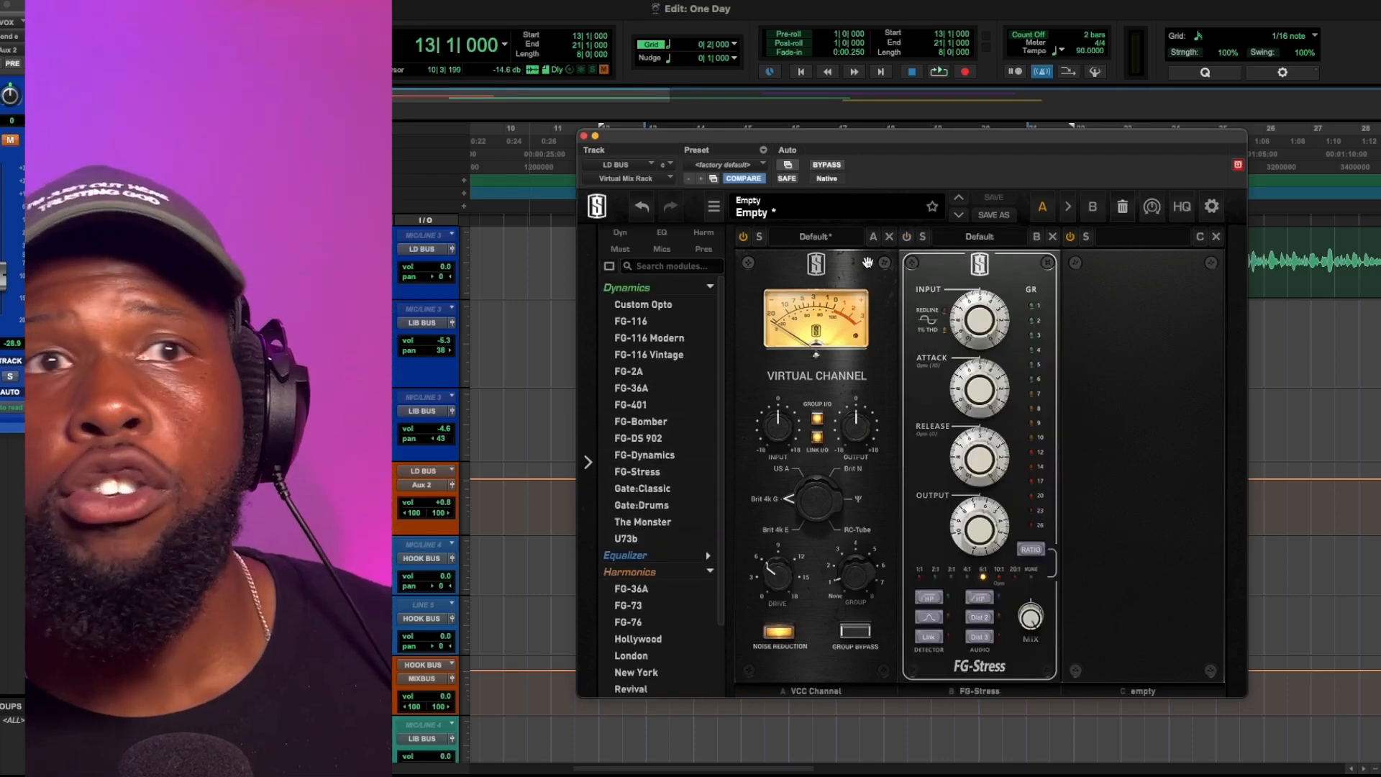
Play the selected vocal section while bypassing and re-enabling VCC Channel to compare the sound
key("space")
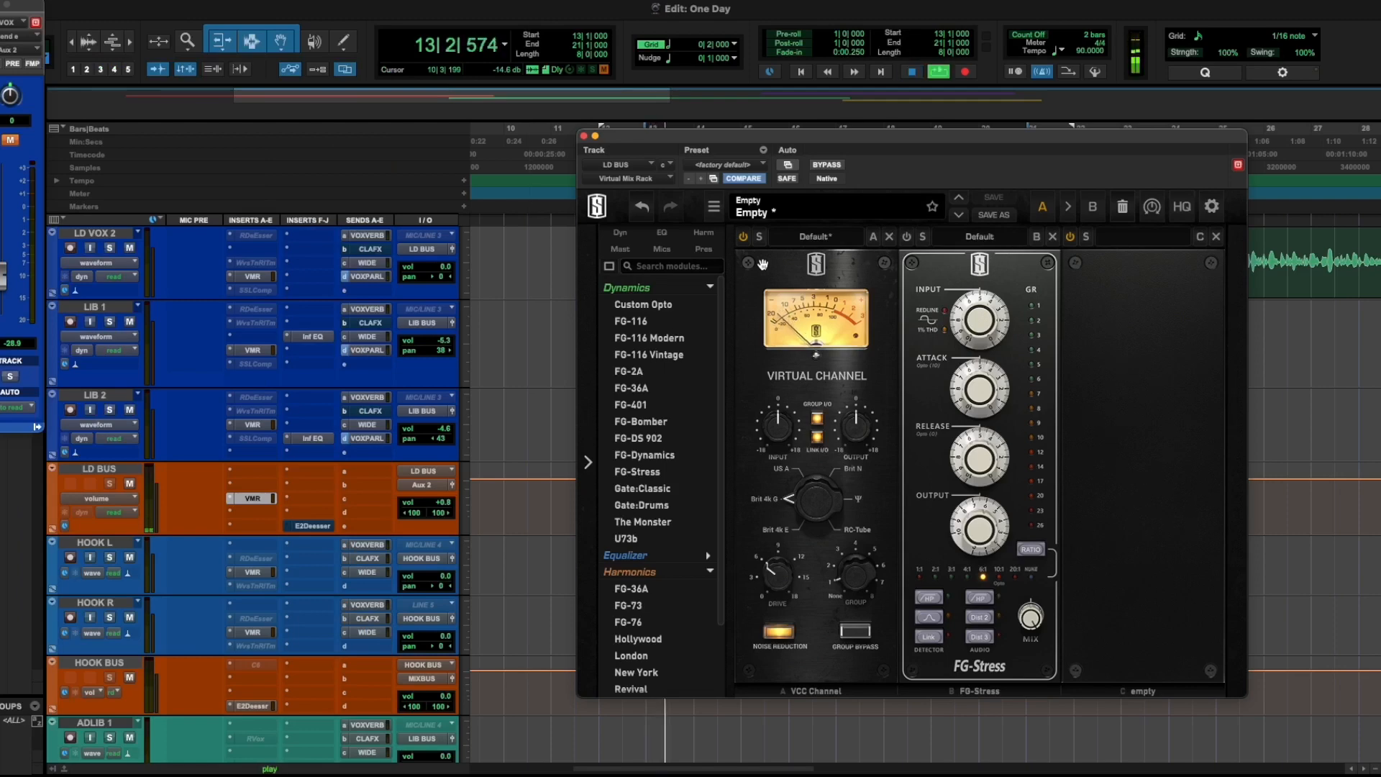
left_click(744, 237)
key("space")
key("space")
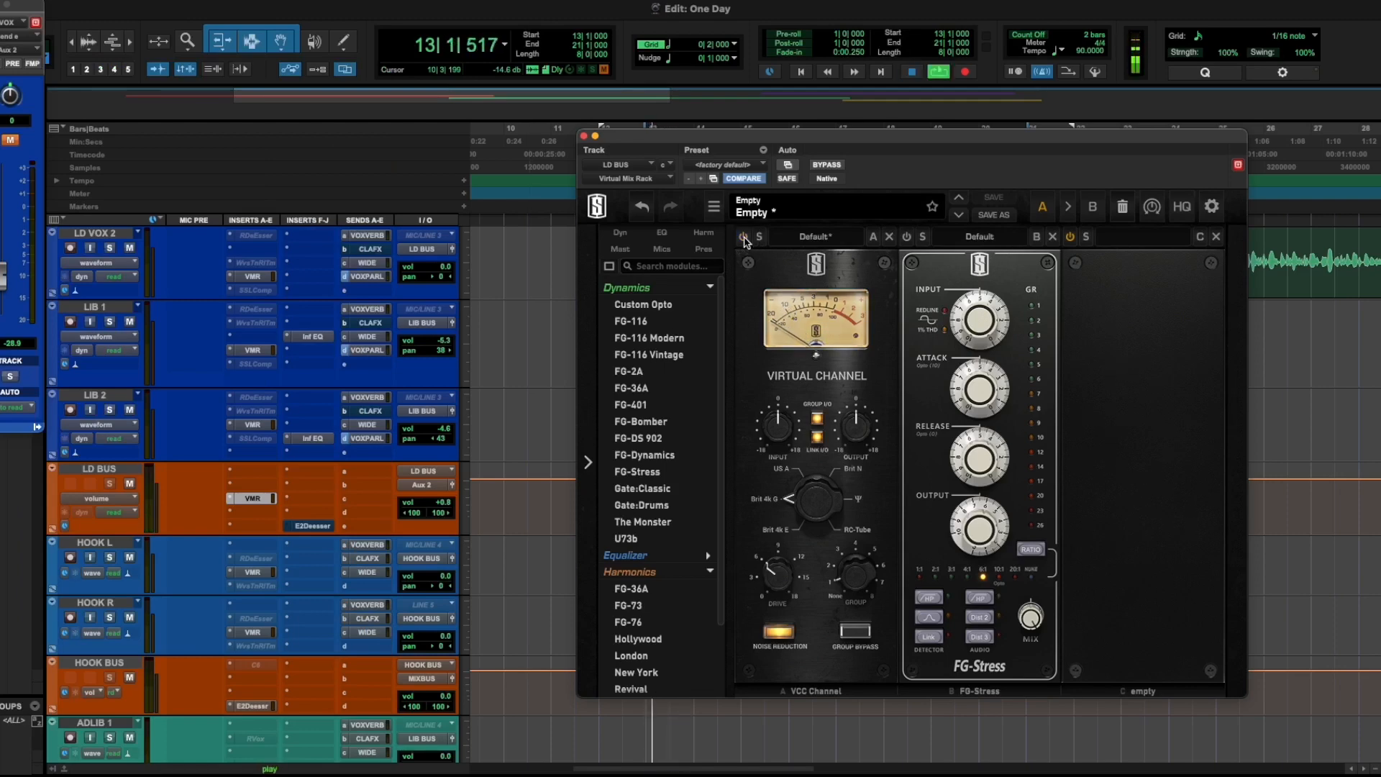
left_click(744, 237)
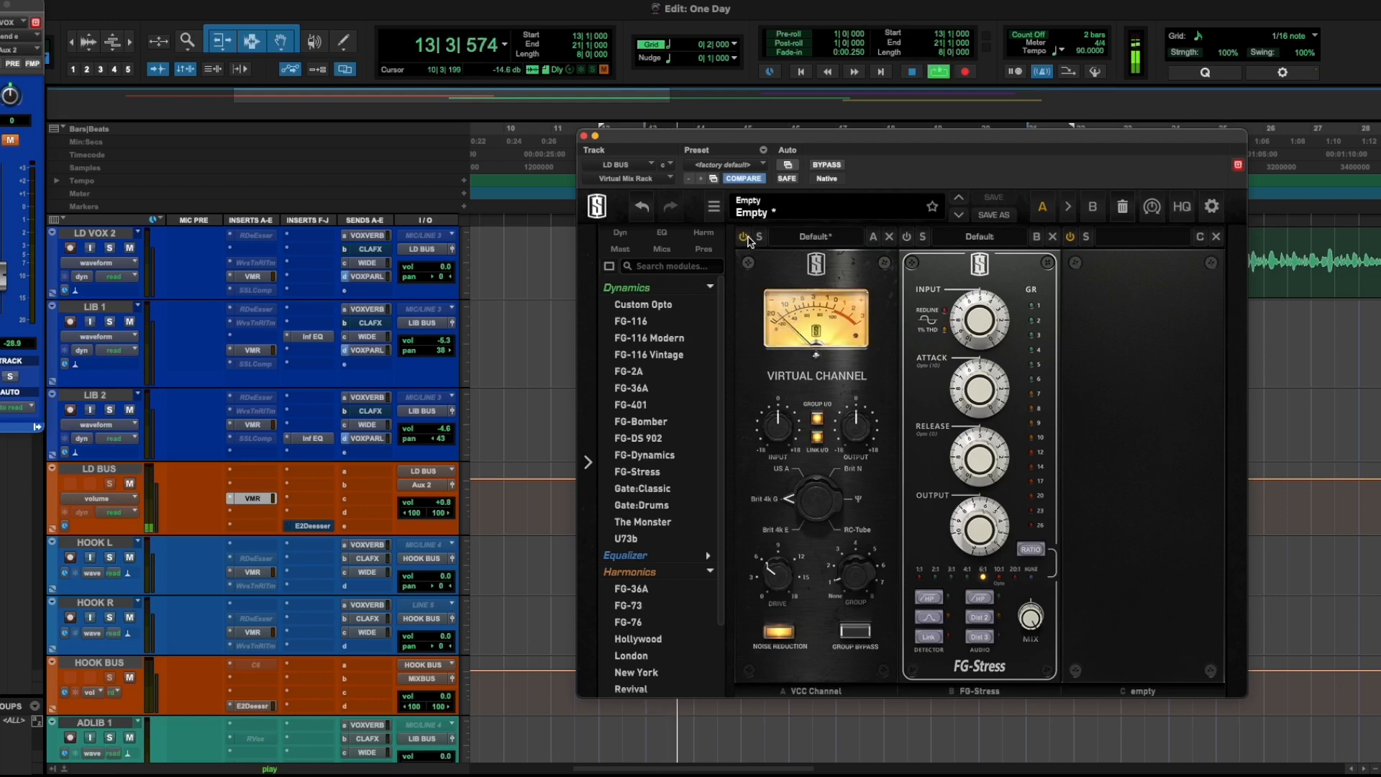
key("space")
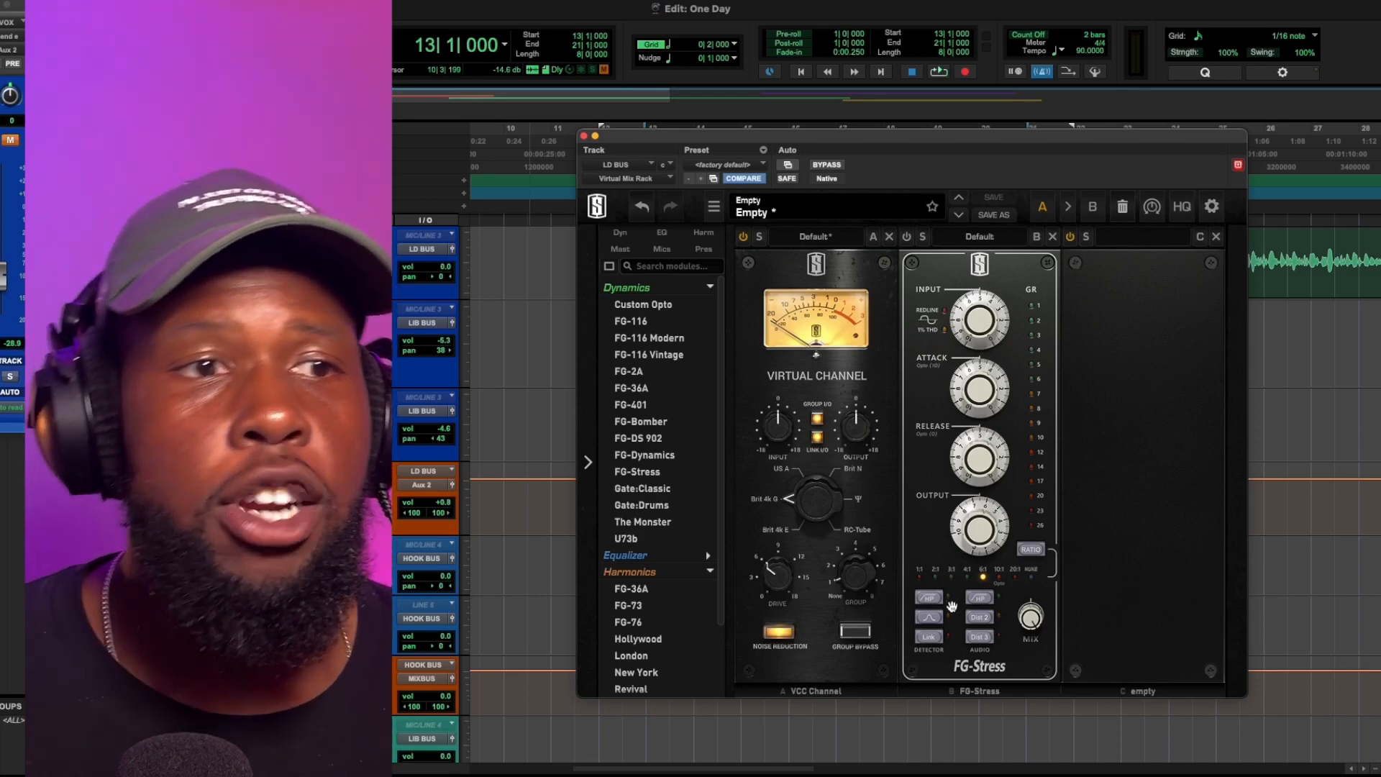
Set the FG-Stress compression ratio to 4:1 and adjust its attack
left_click(966, 573)
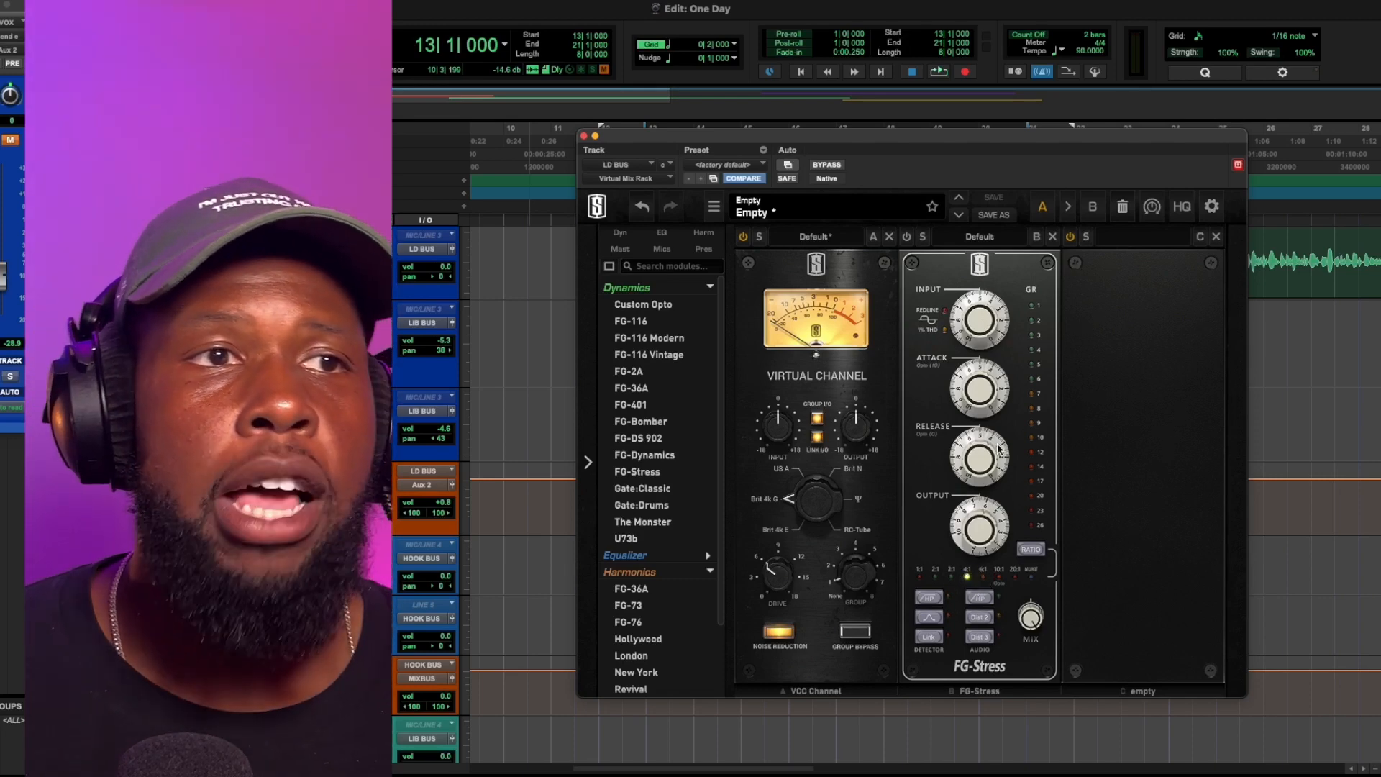
mouse_move(988, 396)
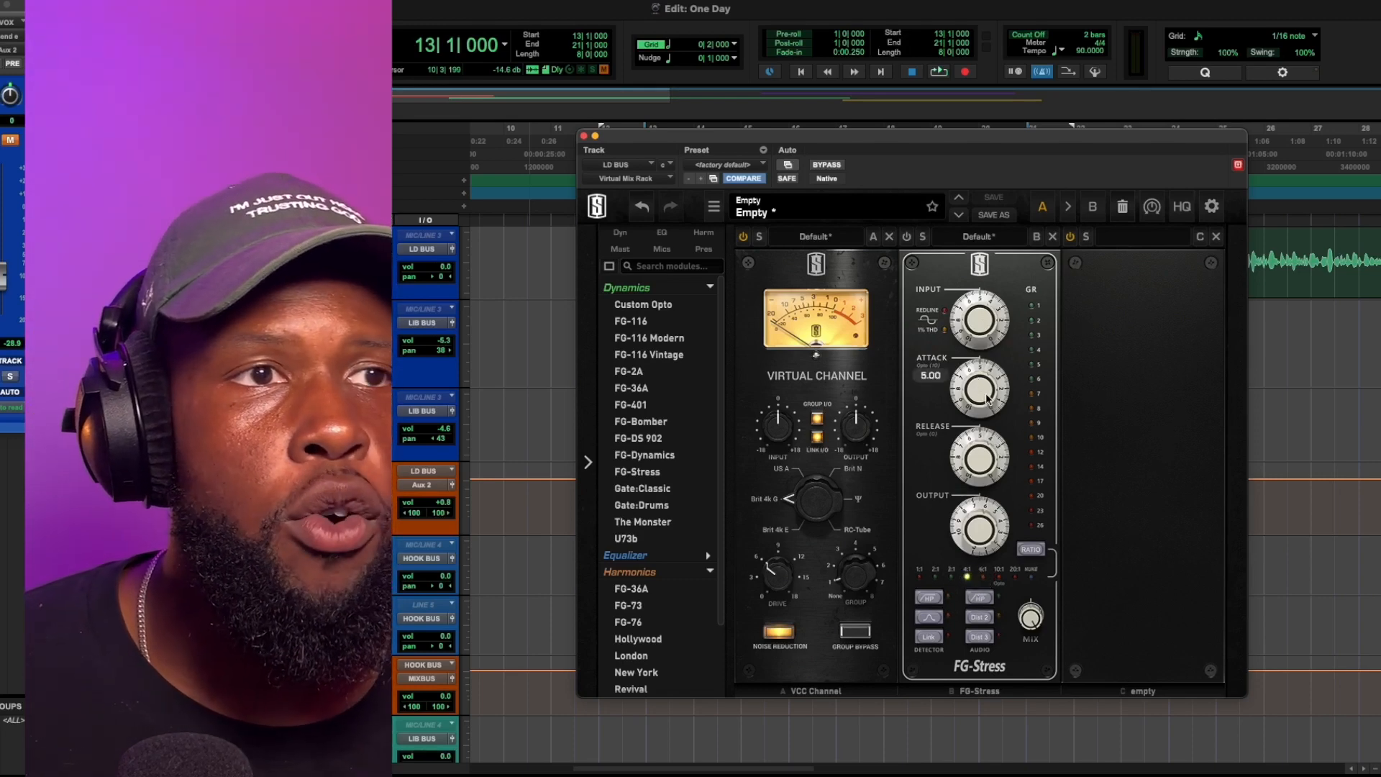
scroll(988, 396, "up", 1)
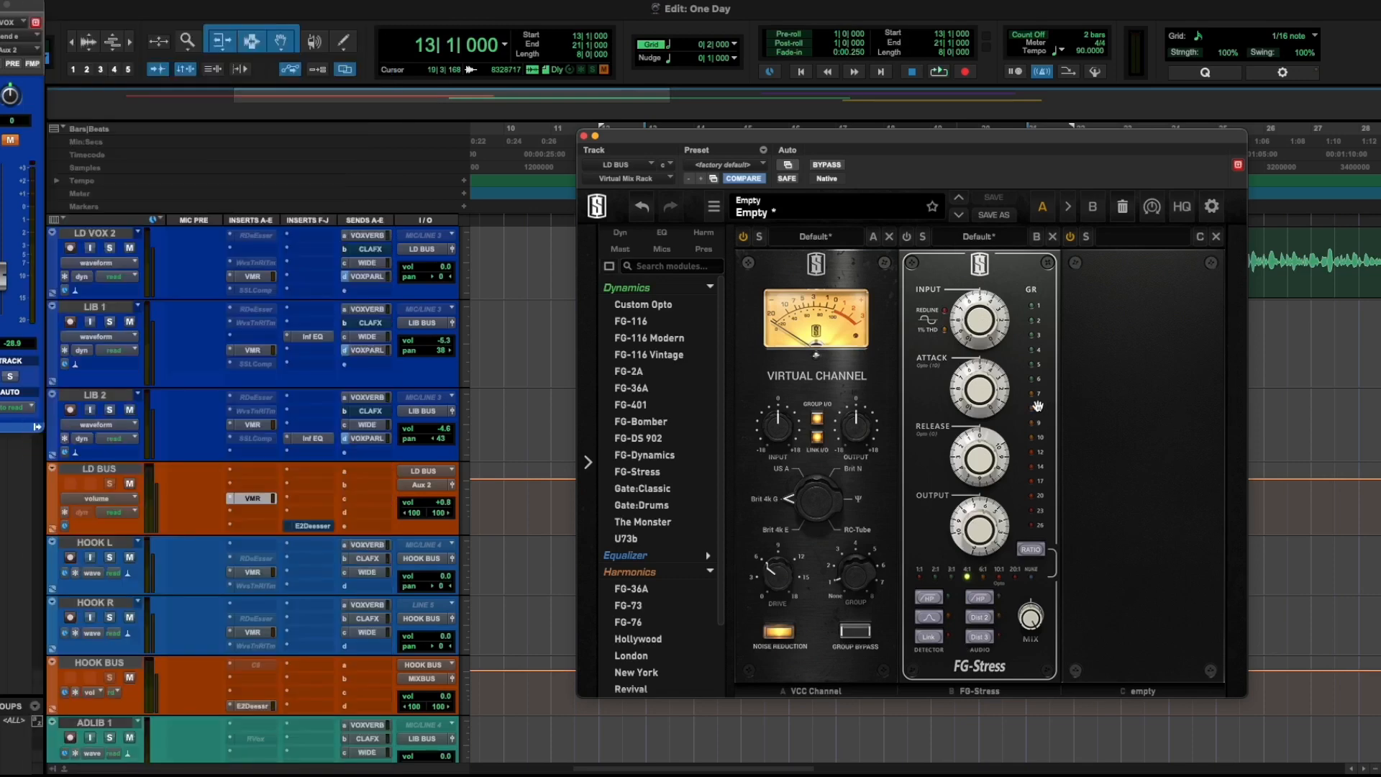
Enable FG-Stress during playback of the vocal section and adjust its input and output levels
key("space")
left_click_drag(984, 341, 919, 251)
left_click(908, 238)
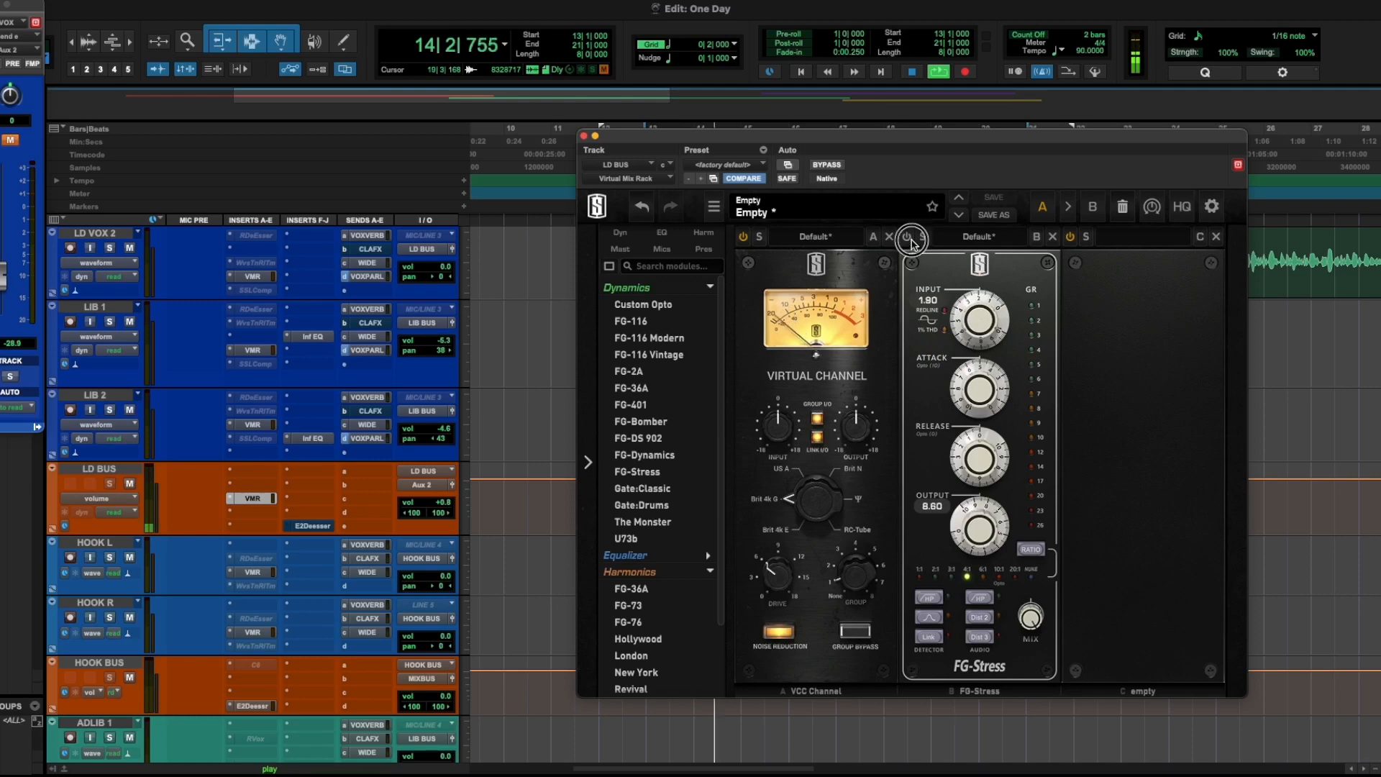
left_click_drag(980, 319, 978, 235)
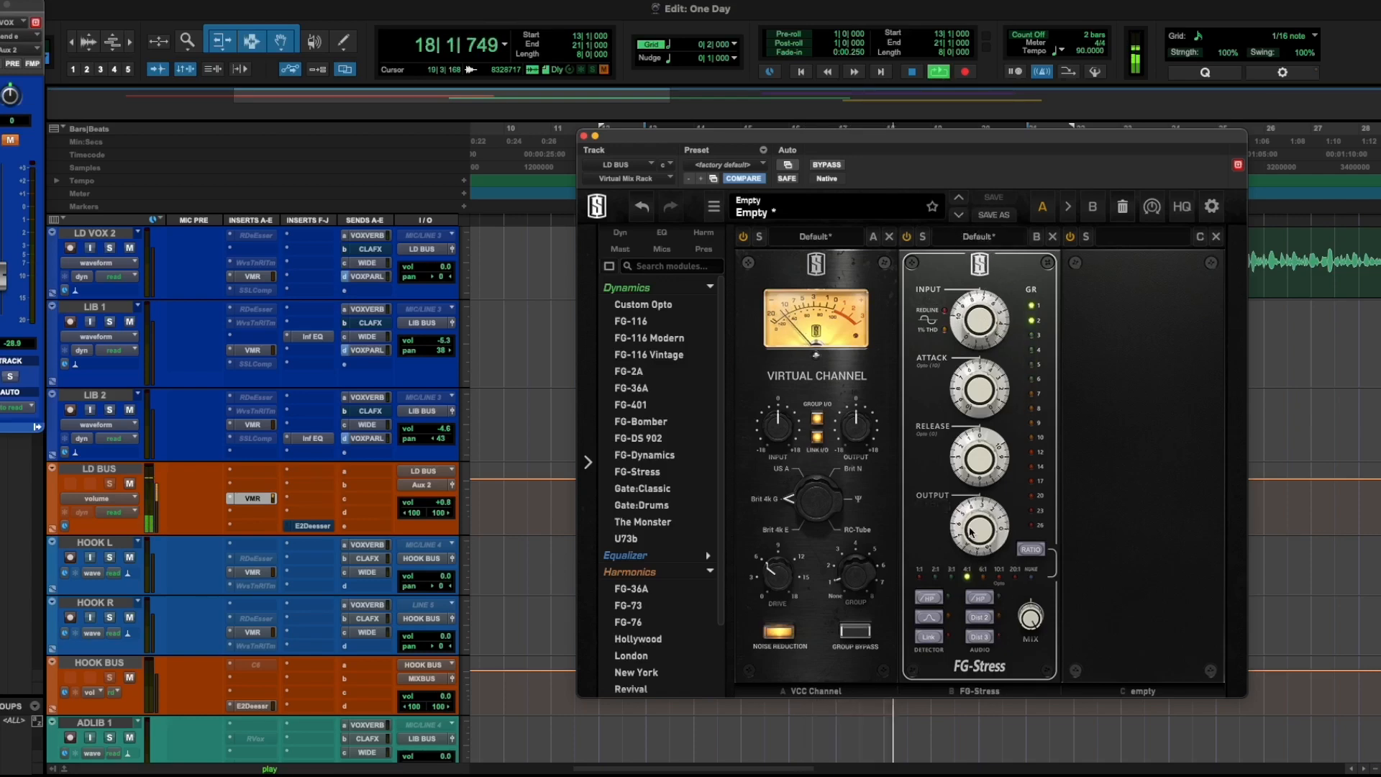
left_click_drag(976, 521, 976, 504)
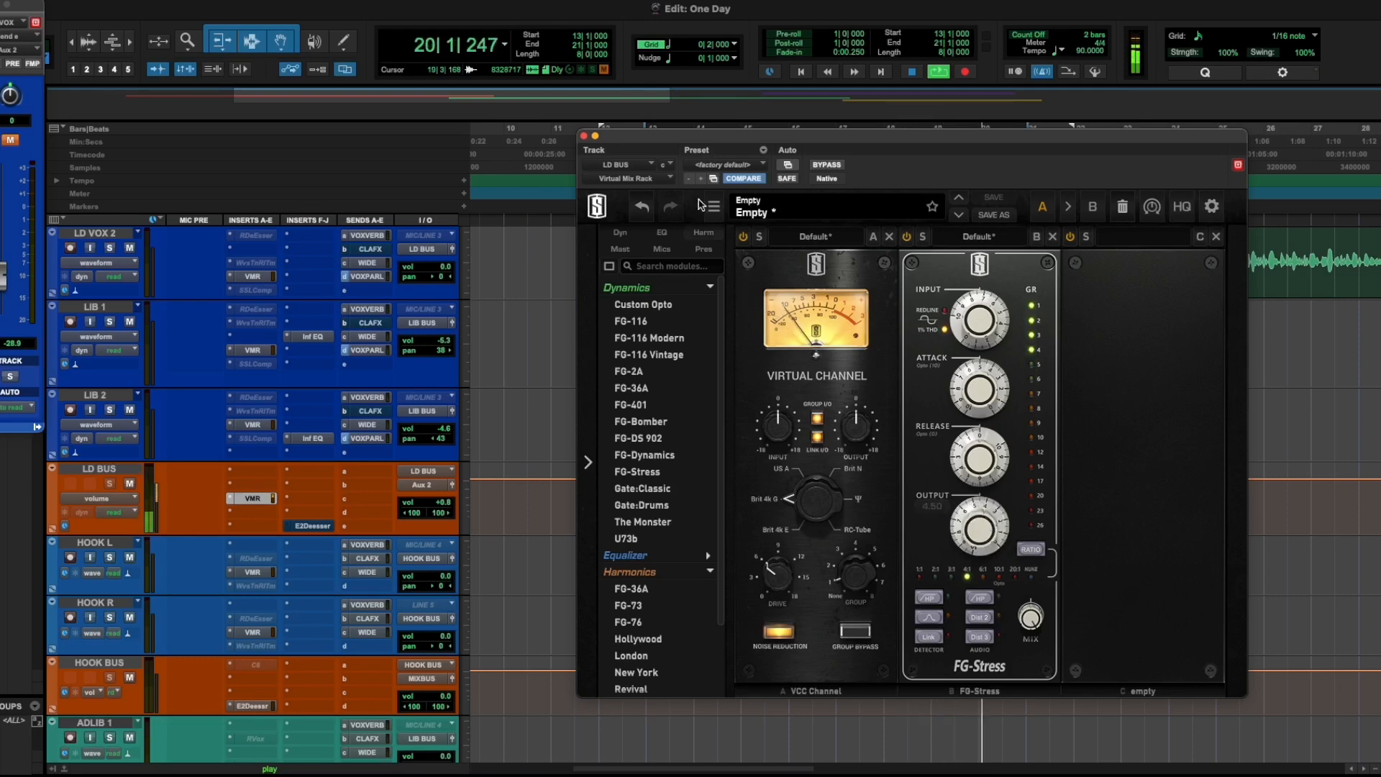
Close and reopen the LD BUS rack, and set the FG-Stress output to 4.20 during playback
left_click(584, 136)
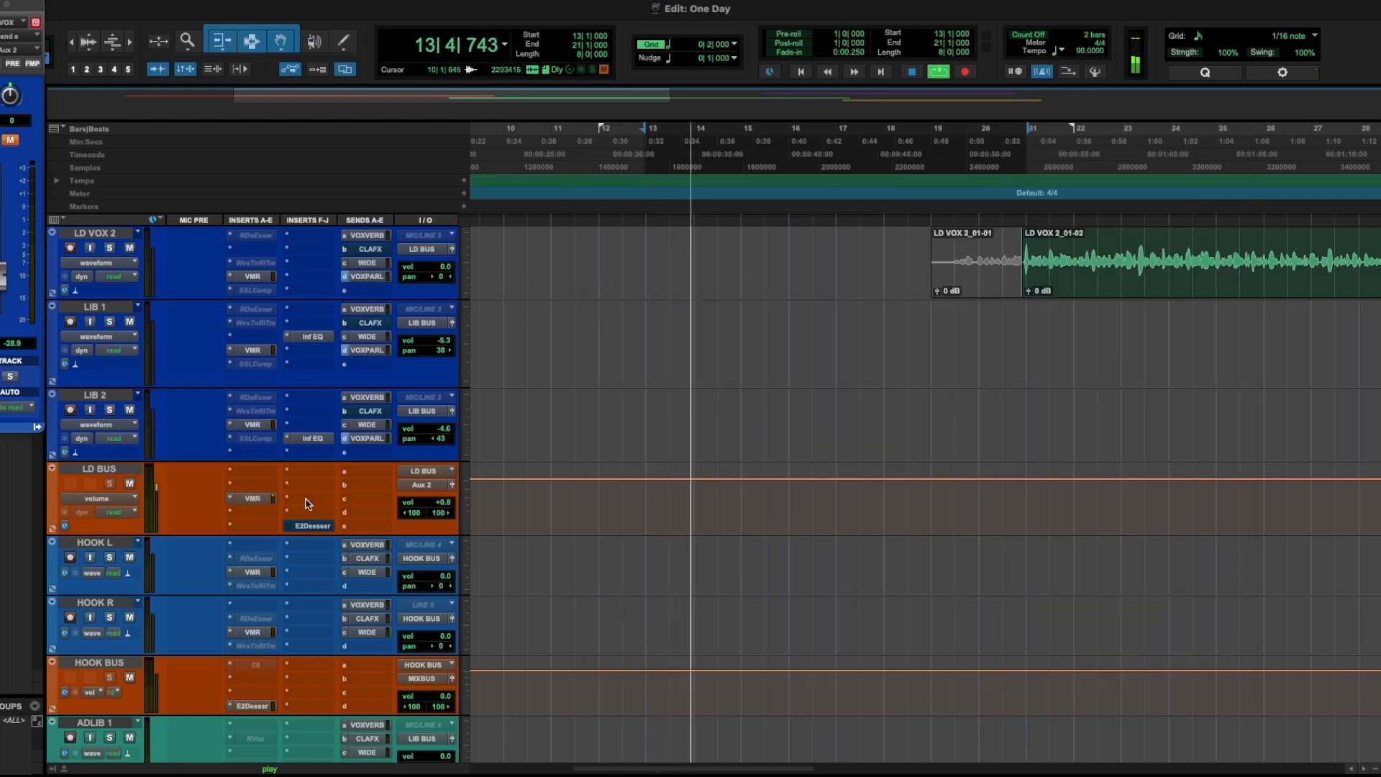
left_click(260, 500)
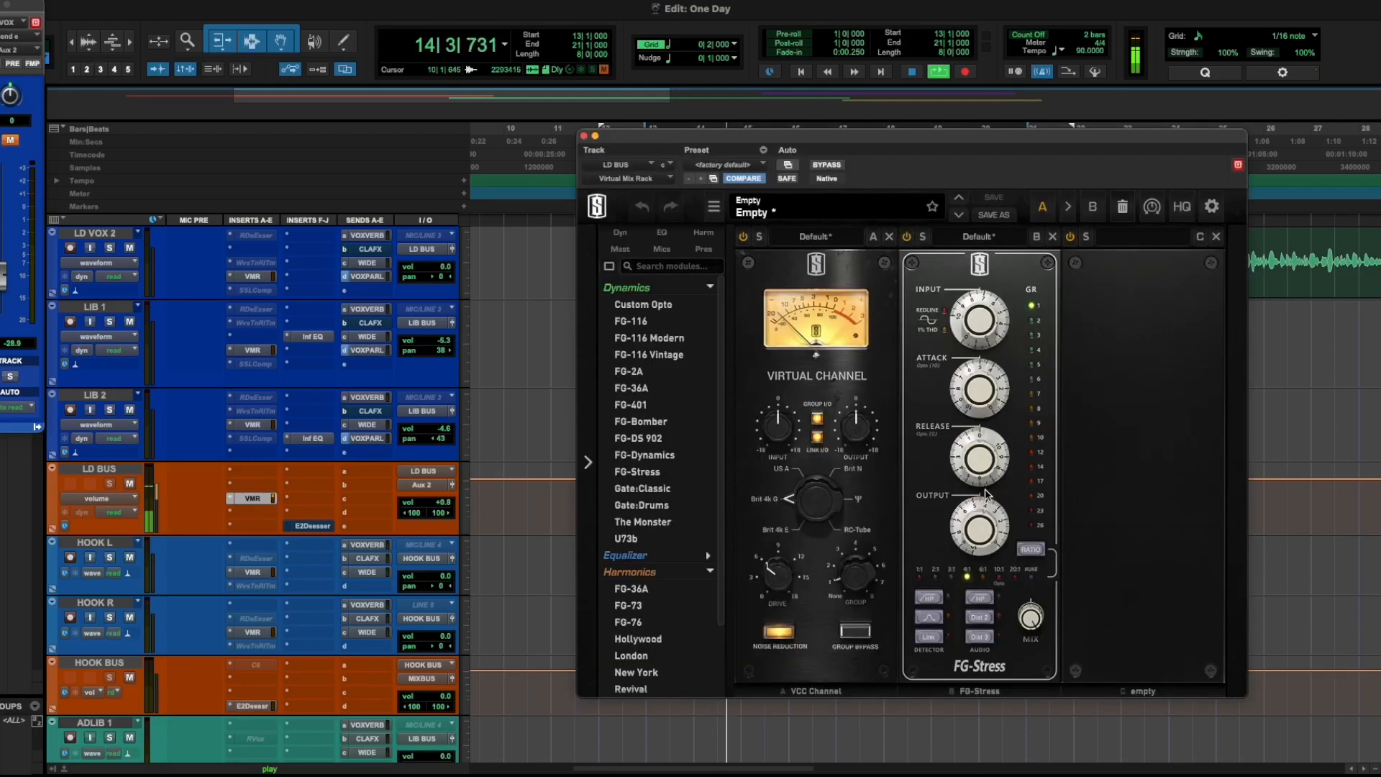
left_click_drag(970, 527, 973, 521)
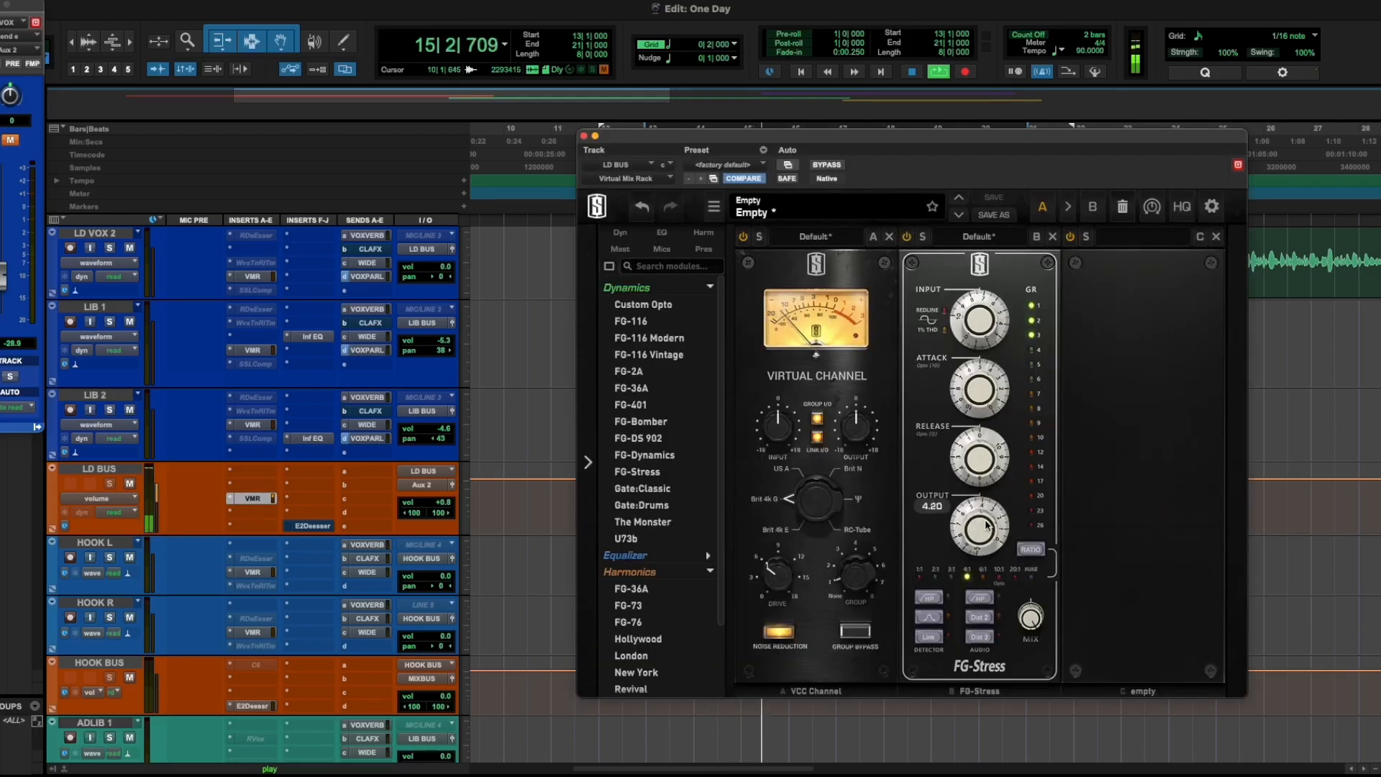
key("space")
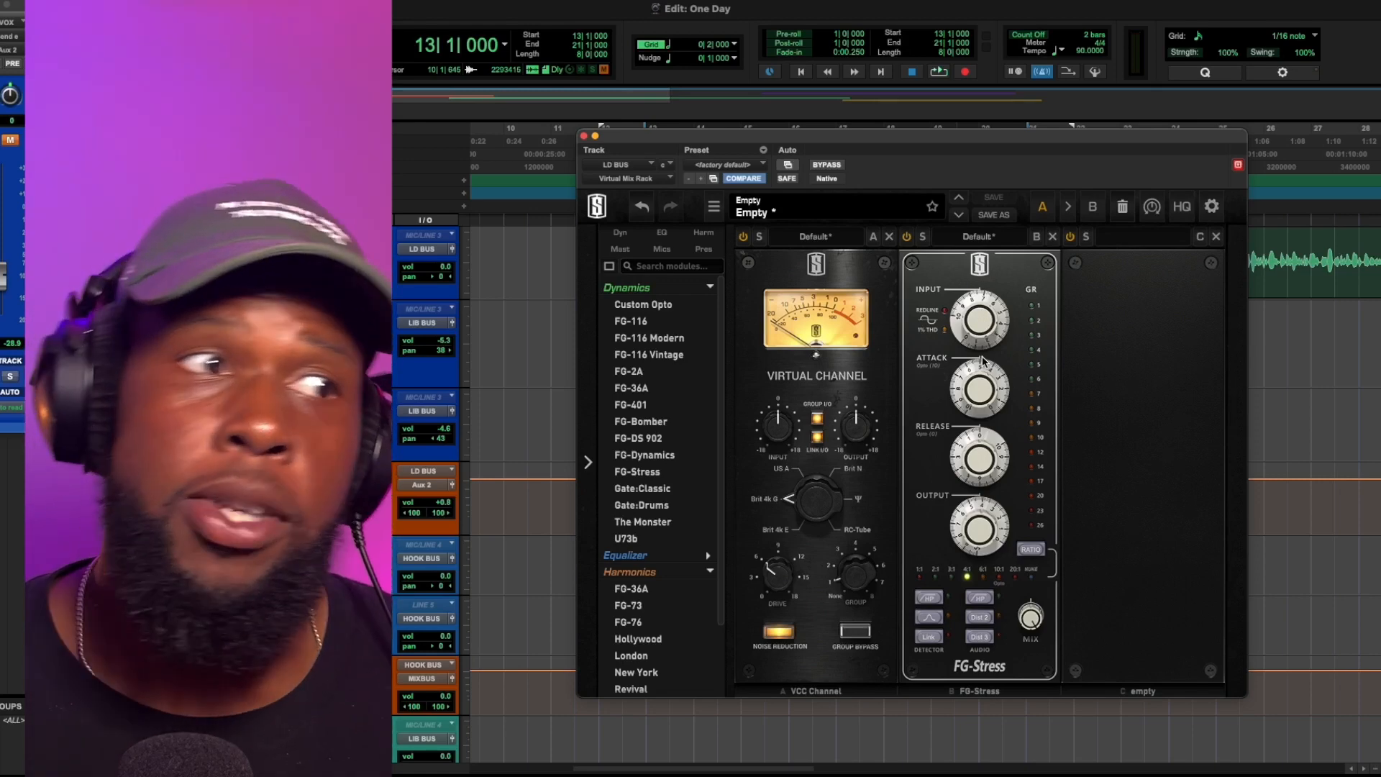
Load the FG-A equalizer into the third rack slot
left_click(710, 287)
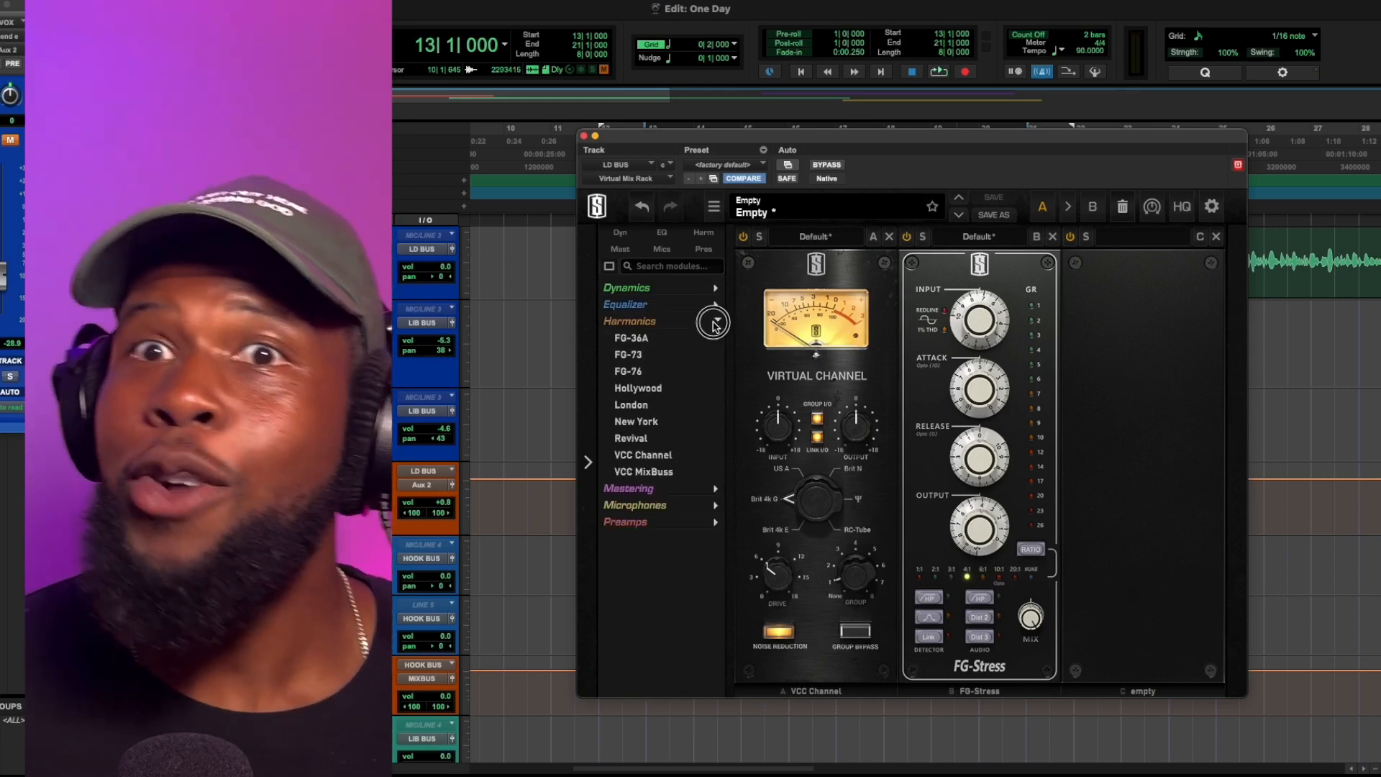
left_click(714, 322)
left_click(715, 307)
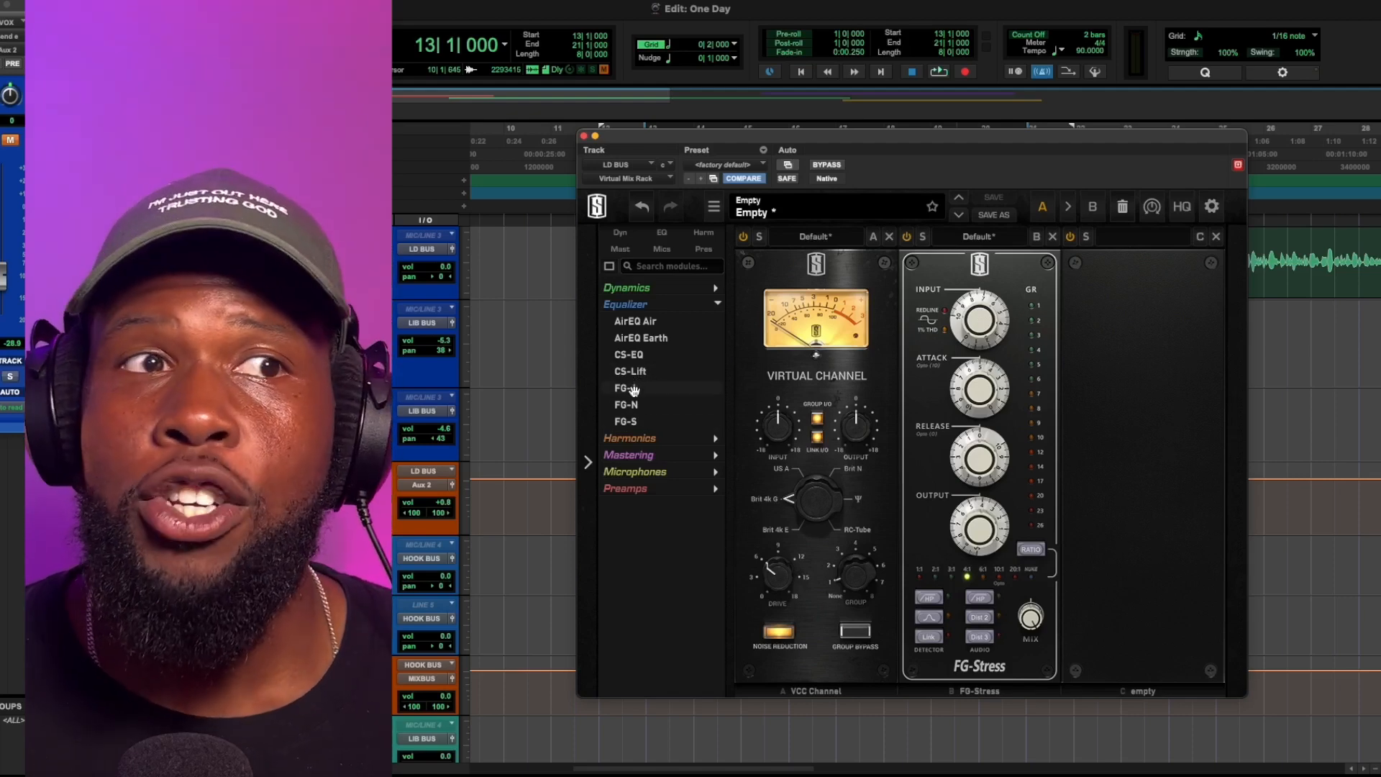
double_click(633, 389)
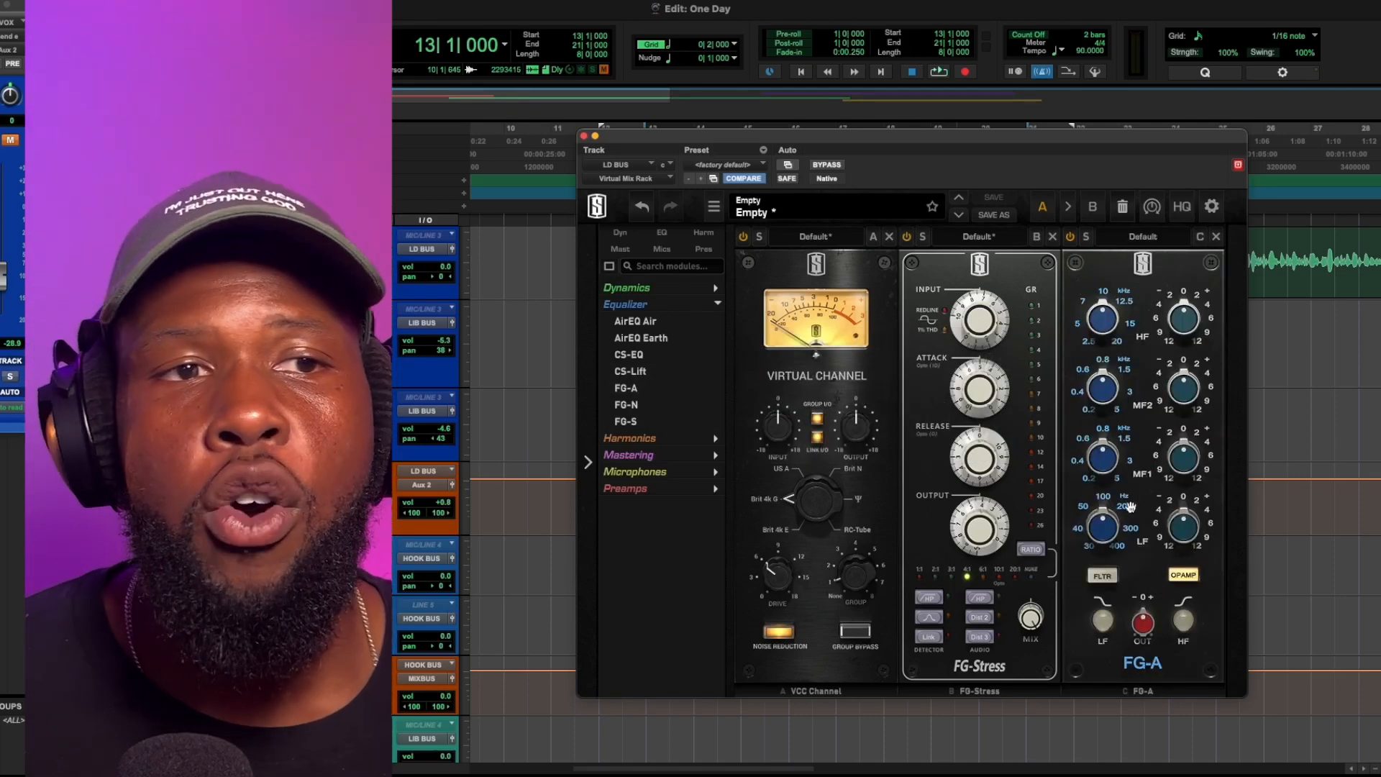
Audition 12 dB boosts on the FG-A LF band during playback, stepping its frequency through 200, 300 and 400 Hz
key("space")
left_click_drag(1176, 527, 1170, 272)
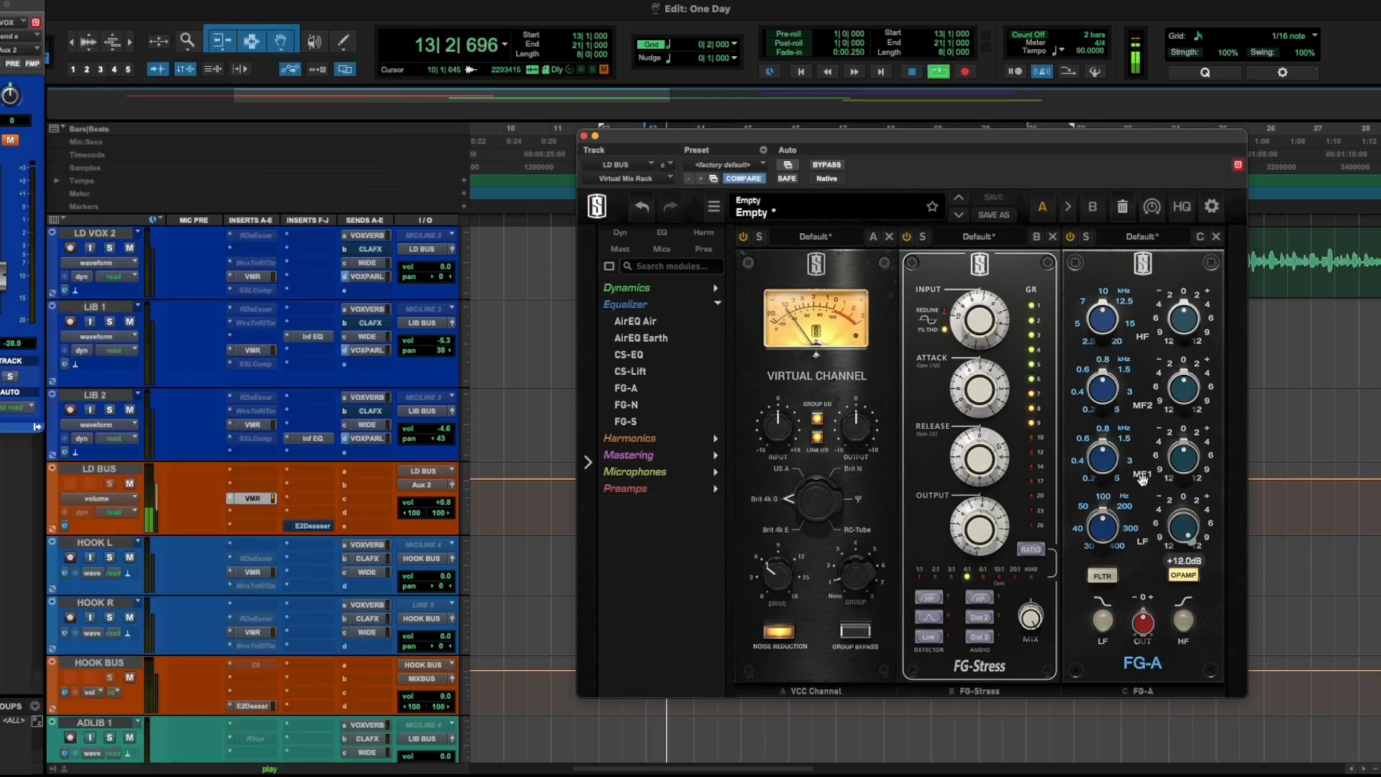
left_click(1183, 497)
left_click(1125, 508)
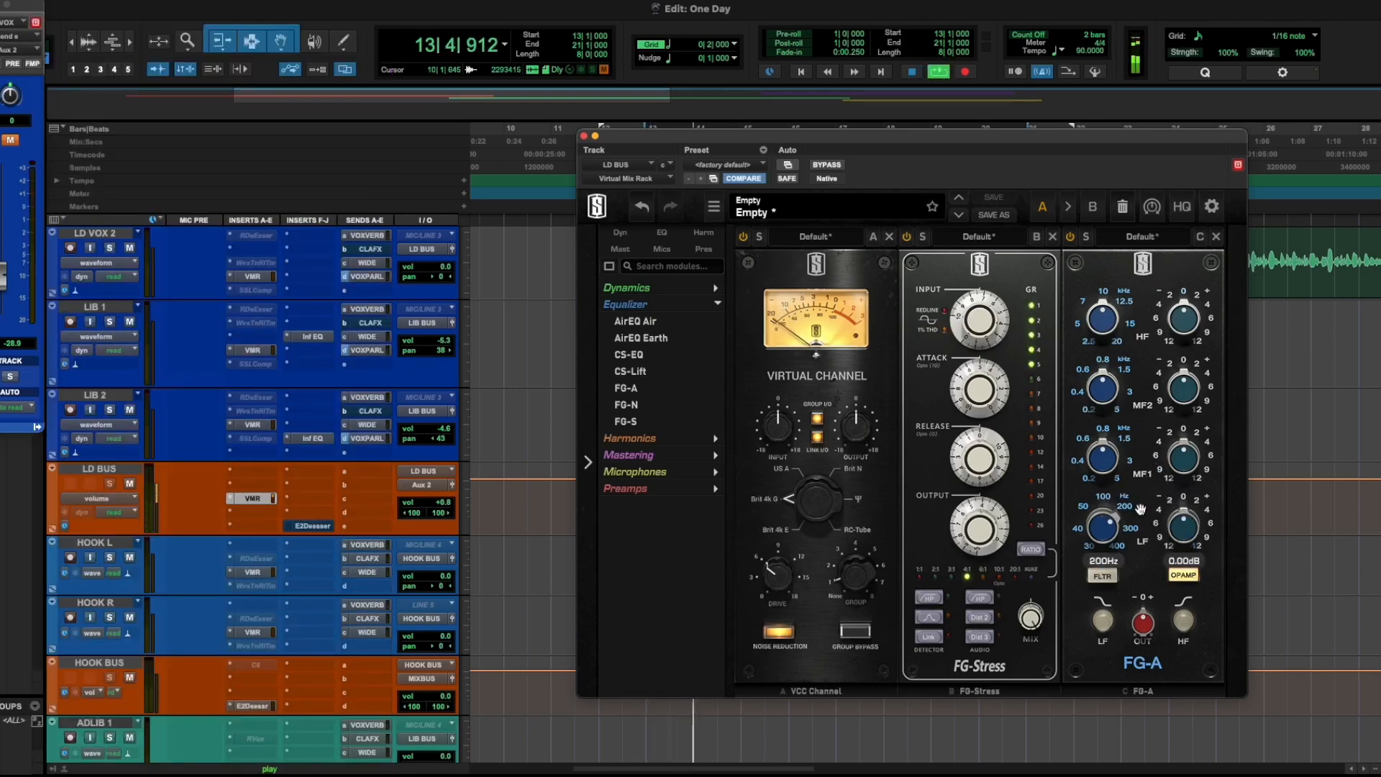
left_click(1195, 545)
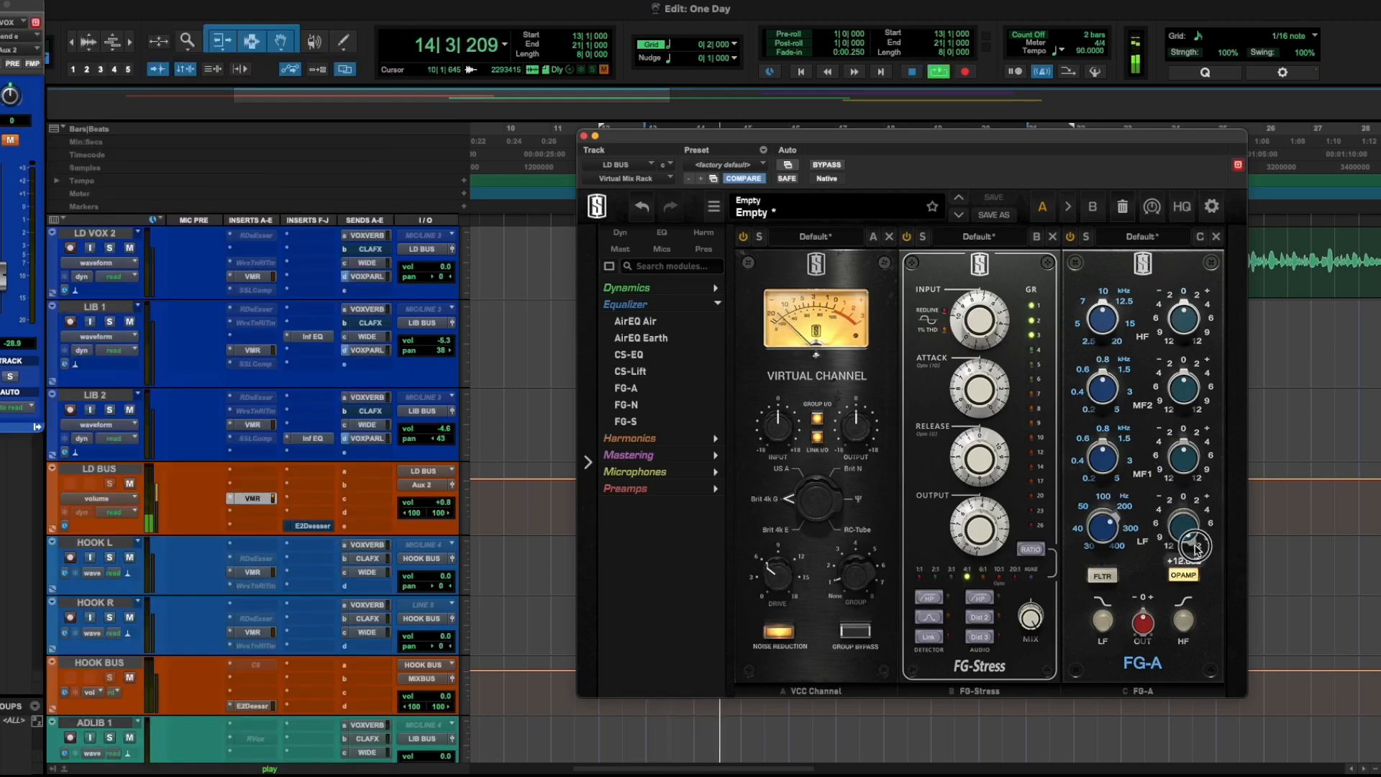
left_click(1183, 498)
left_click(1132, 534)
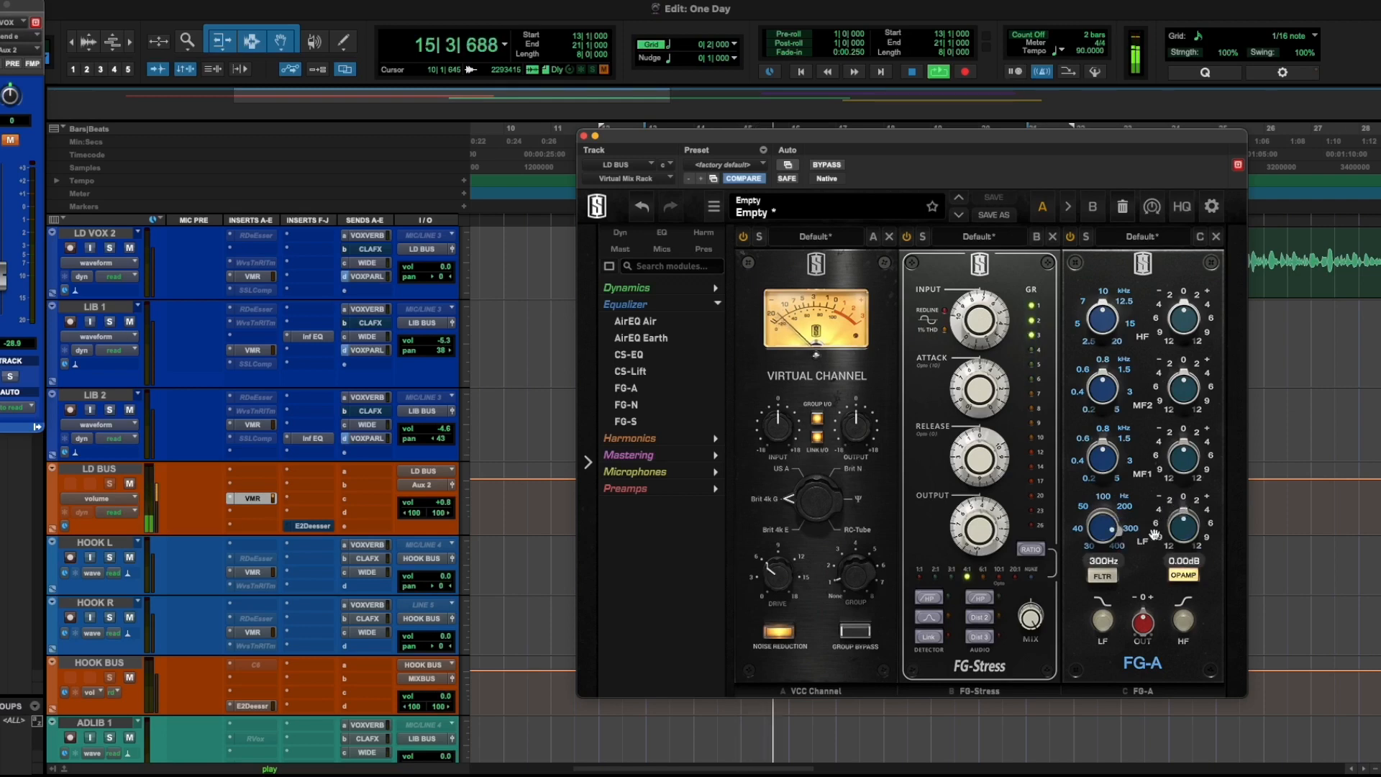
left_click(1196, 546)
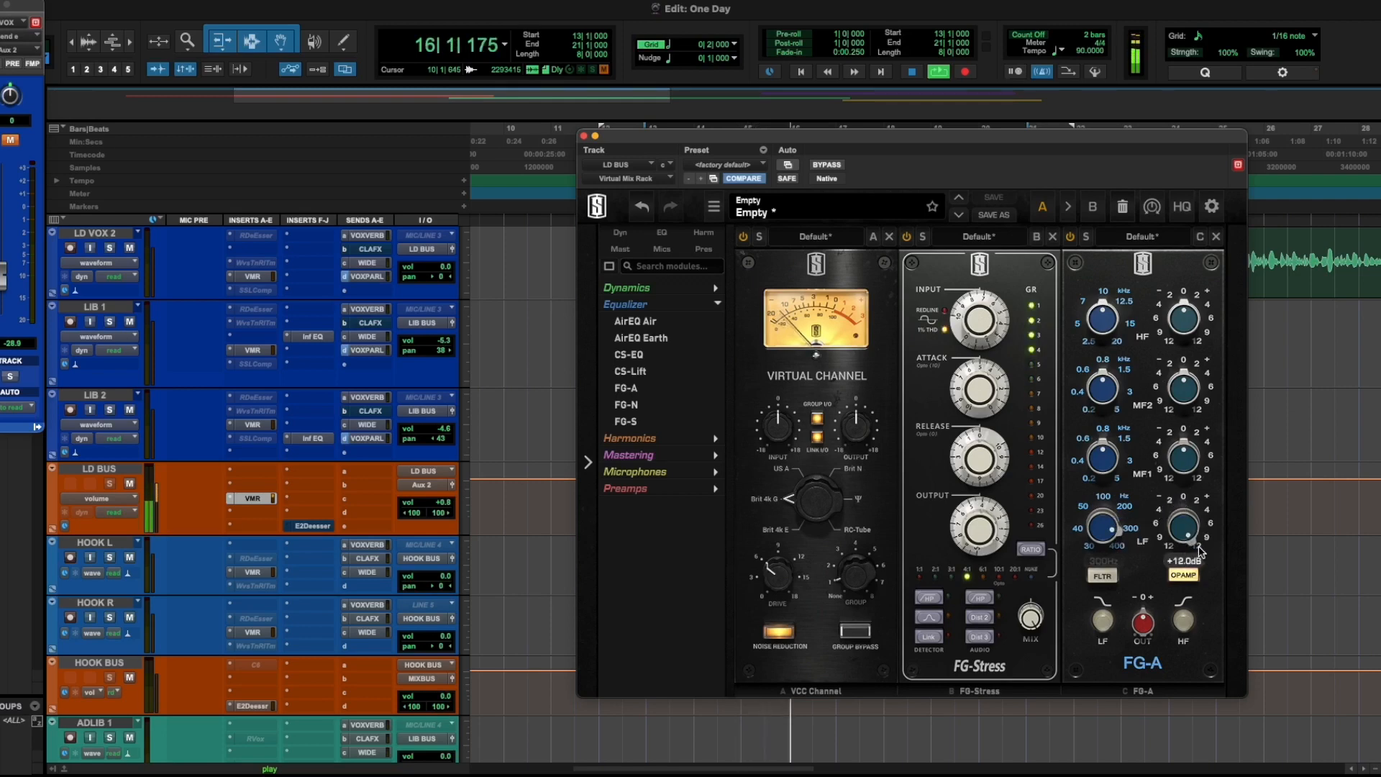
left_click(1183, 498)
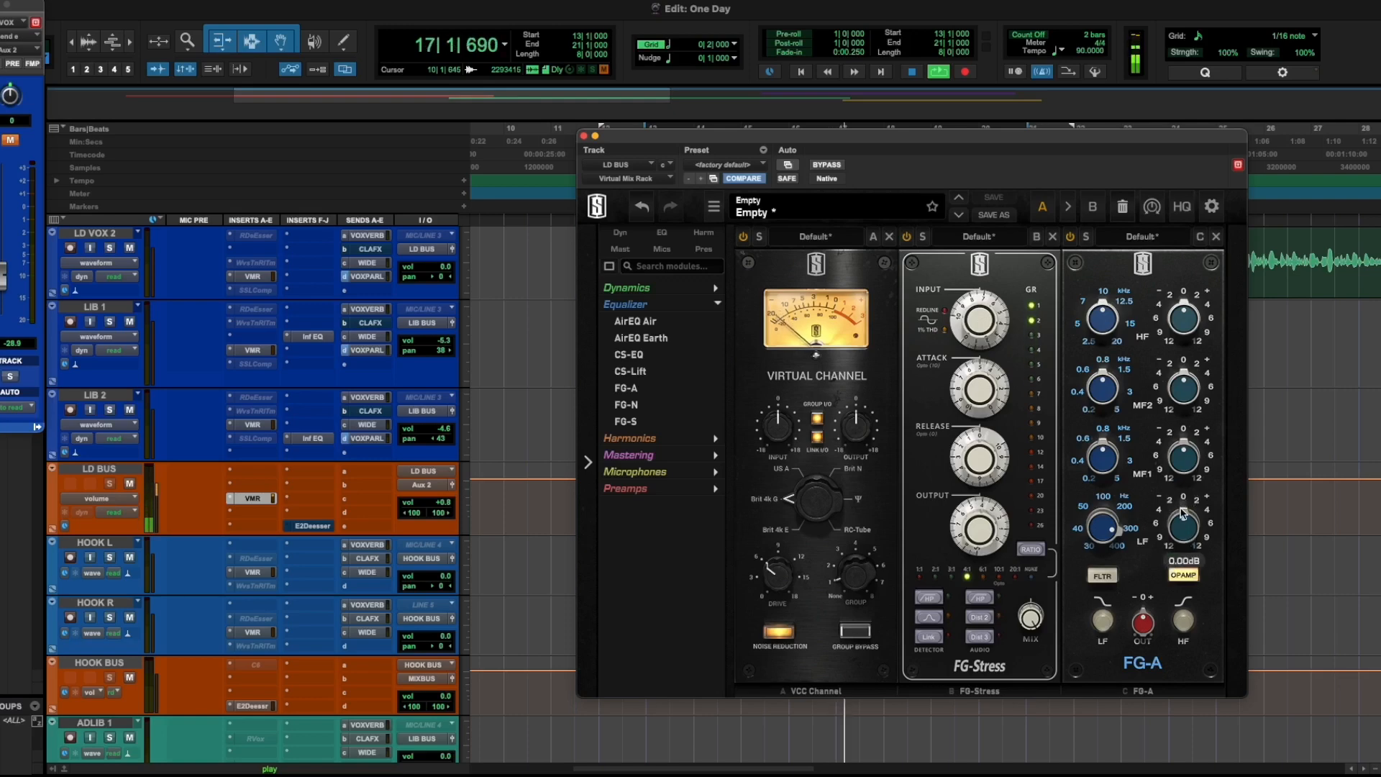
left_click(1120, 545)
left_click_drag(1183, 545, 1186, 514)
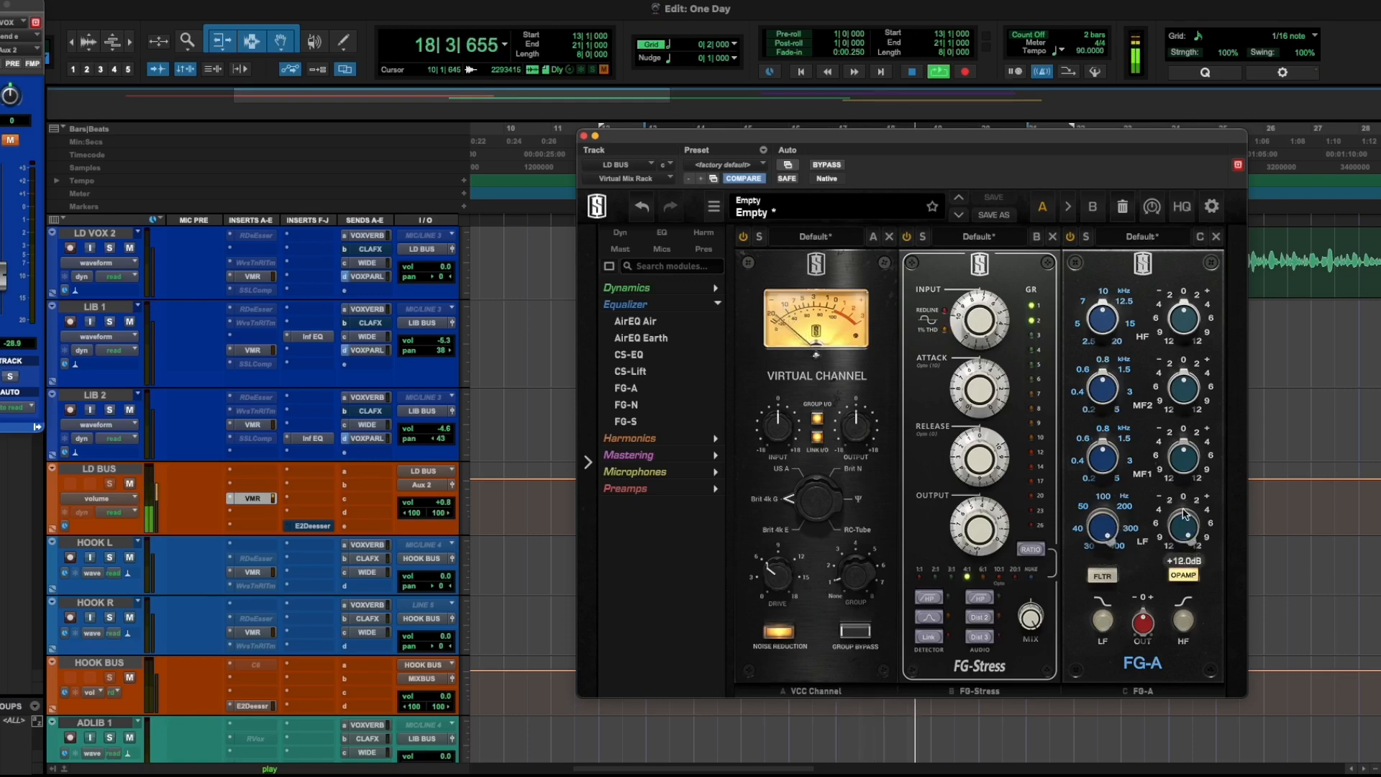
Set a slight cut at 300 Hz on the FG-A LF band and at 20 kHz on its HF band
left_click(1131, 529)
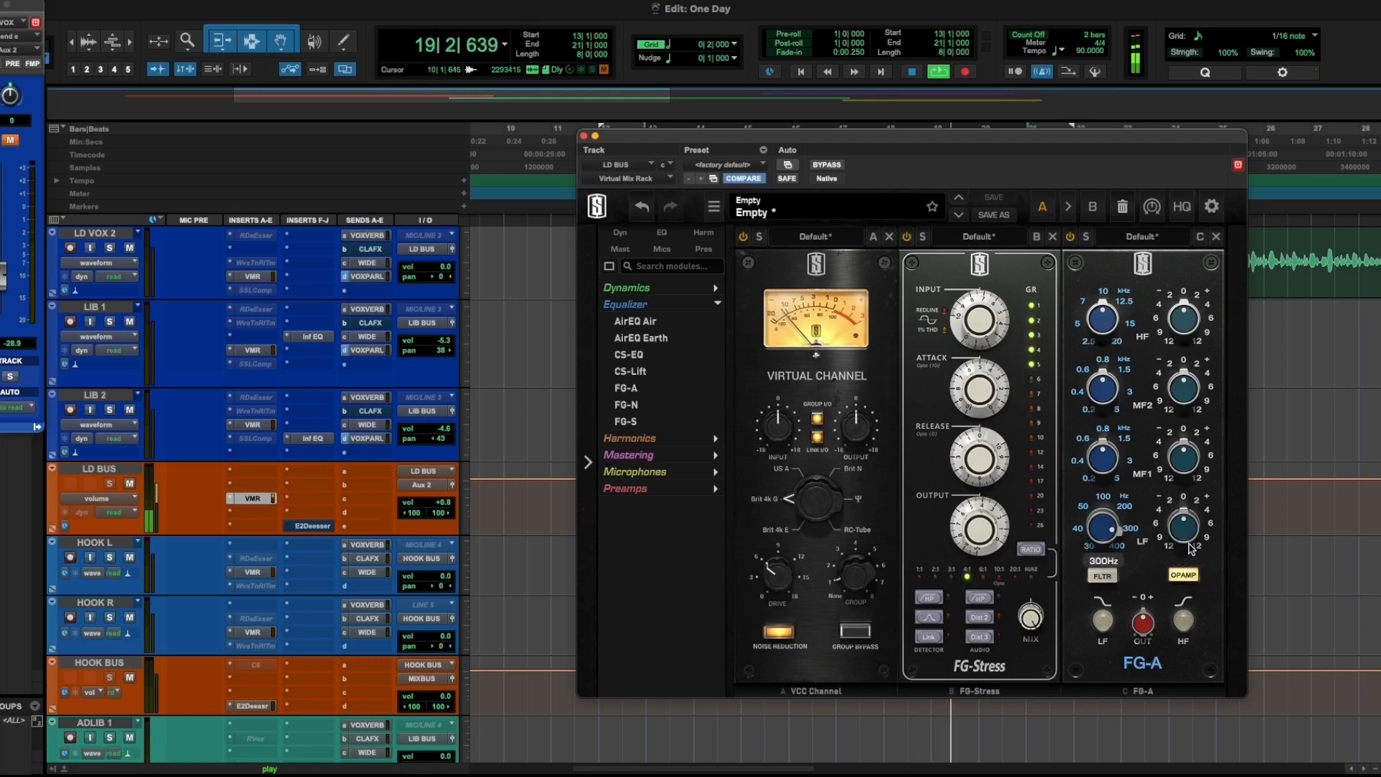
left_click(1170, 507)
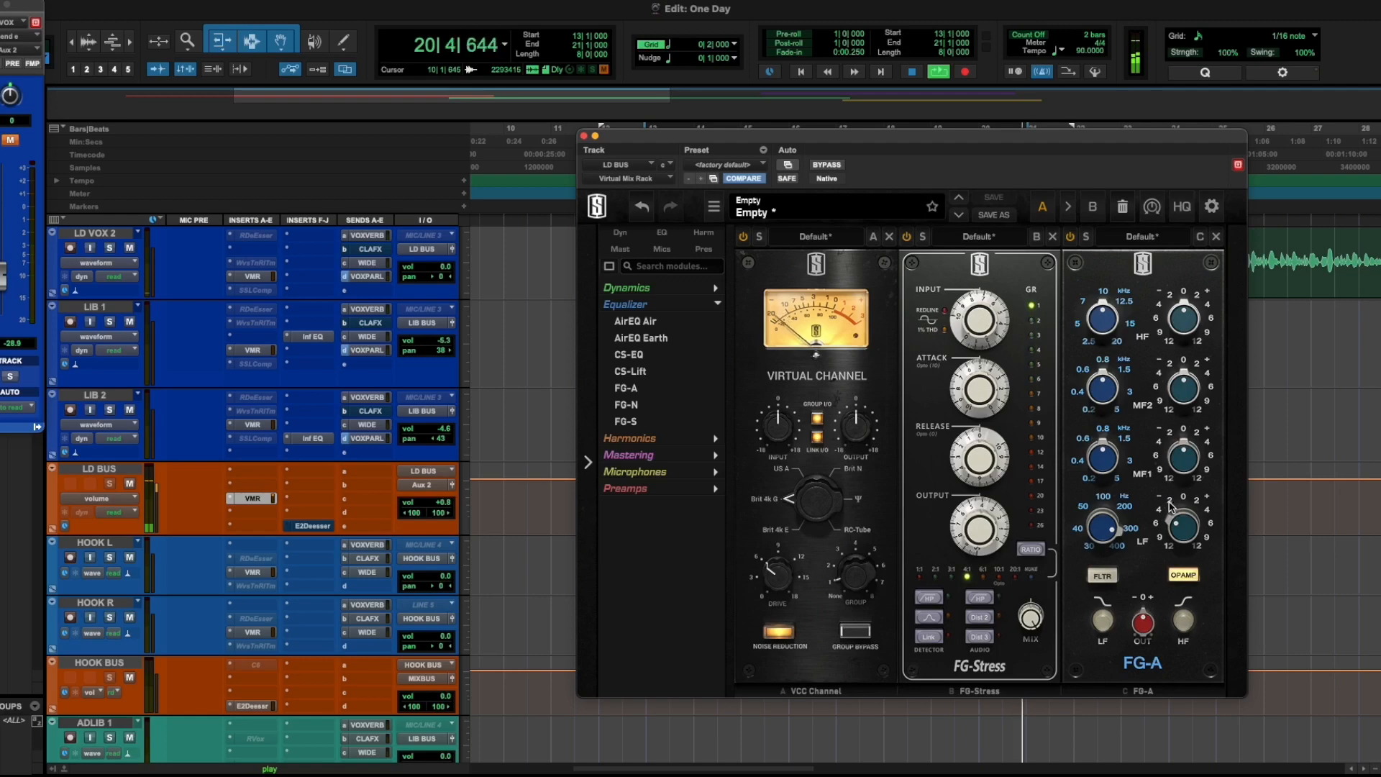
left_click(1122, 342)
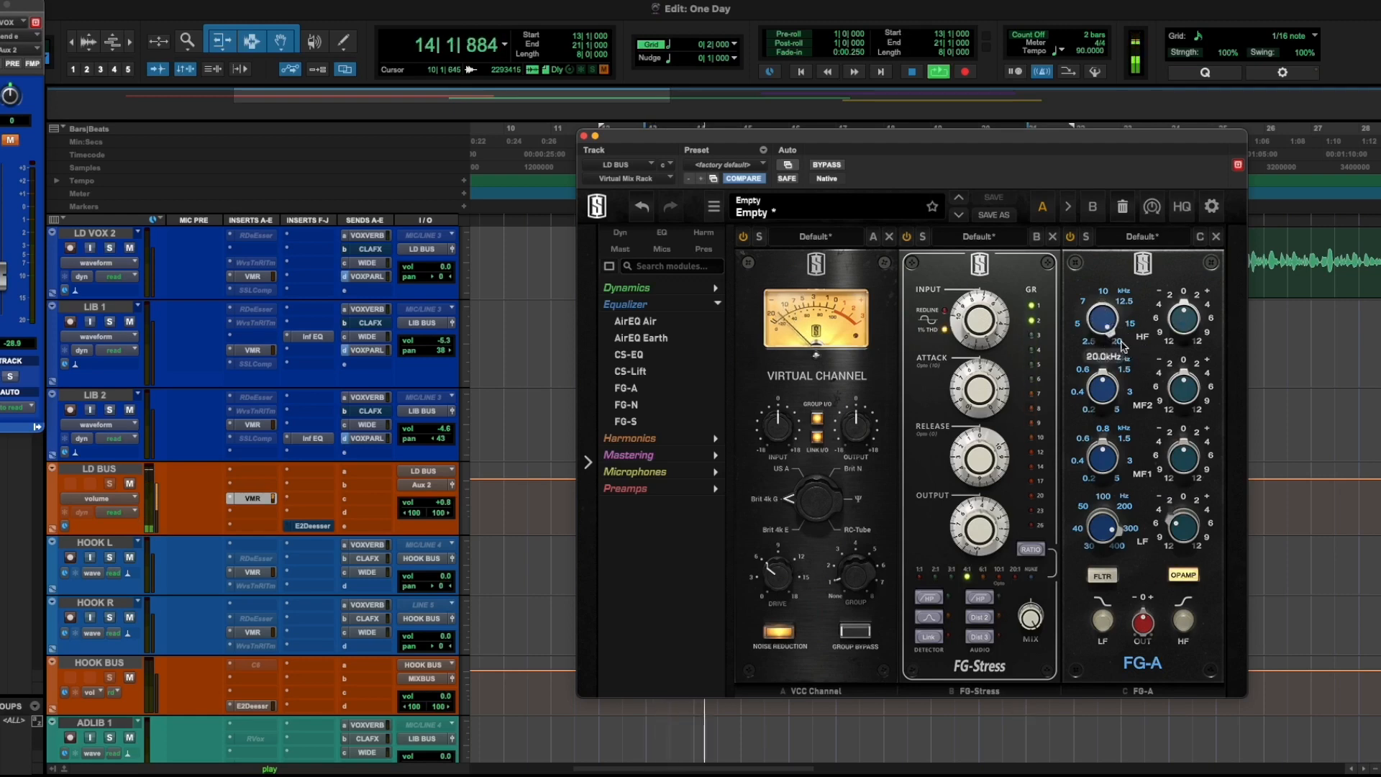
left_click(1176, 301)
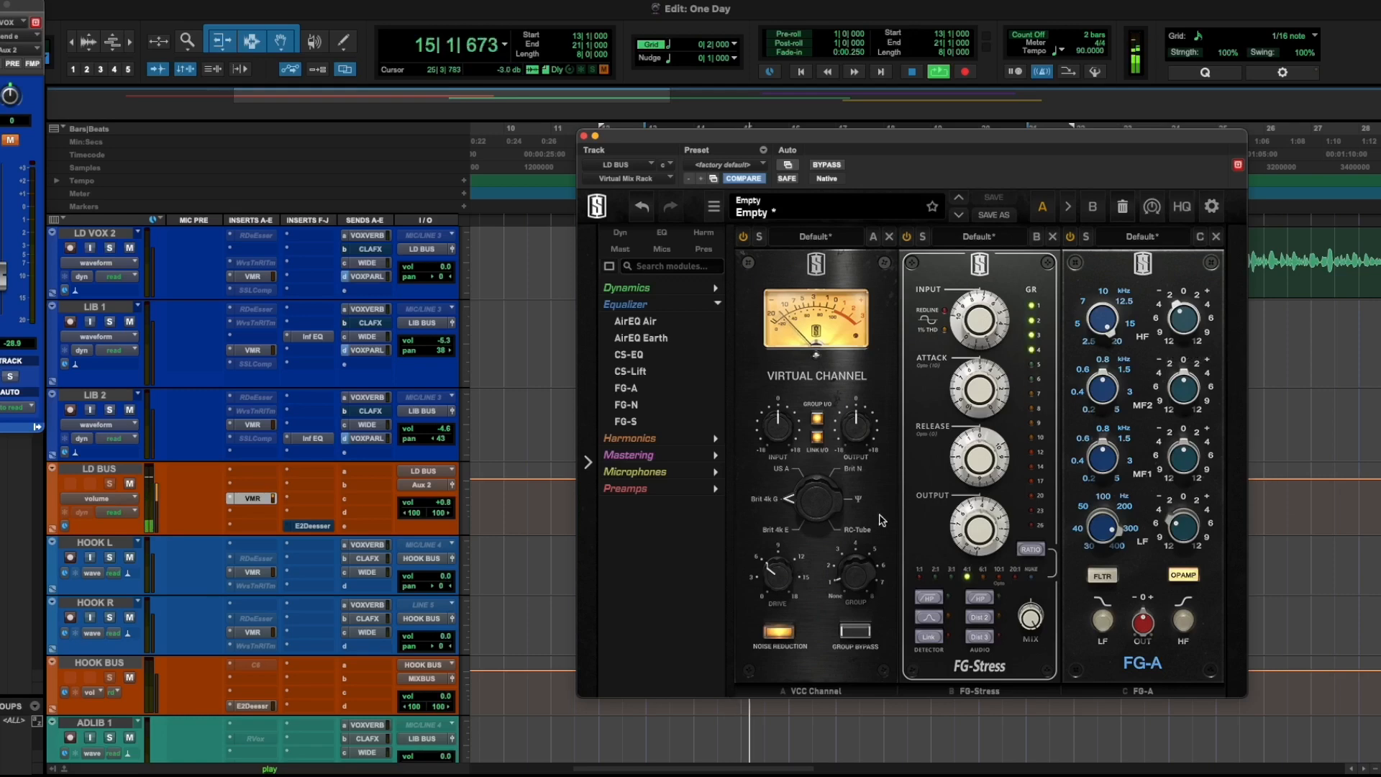
key("space")
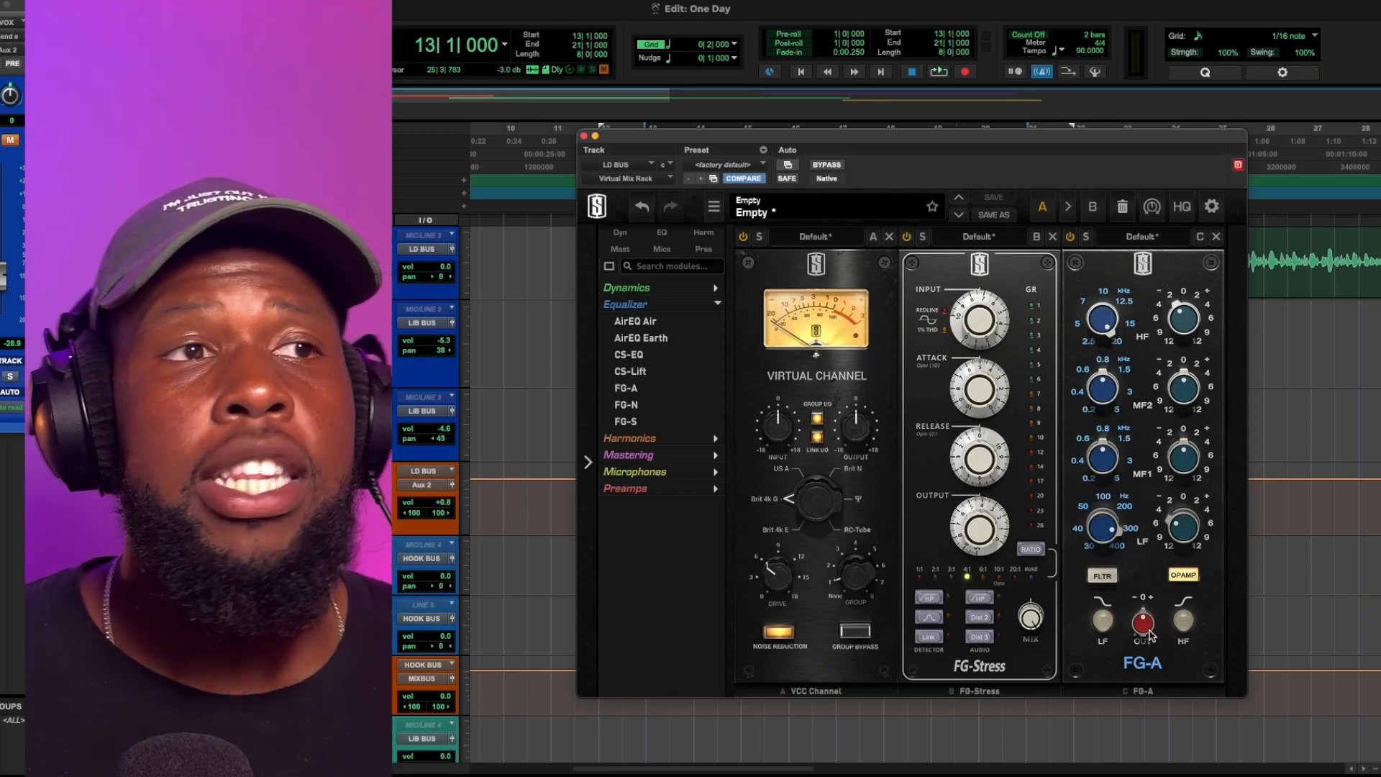
Load the FG-Dynamics module into the fourth rack slot and move the rack window so all four modules are visible
left_click(706, 306)
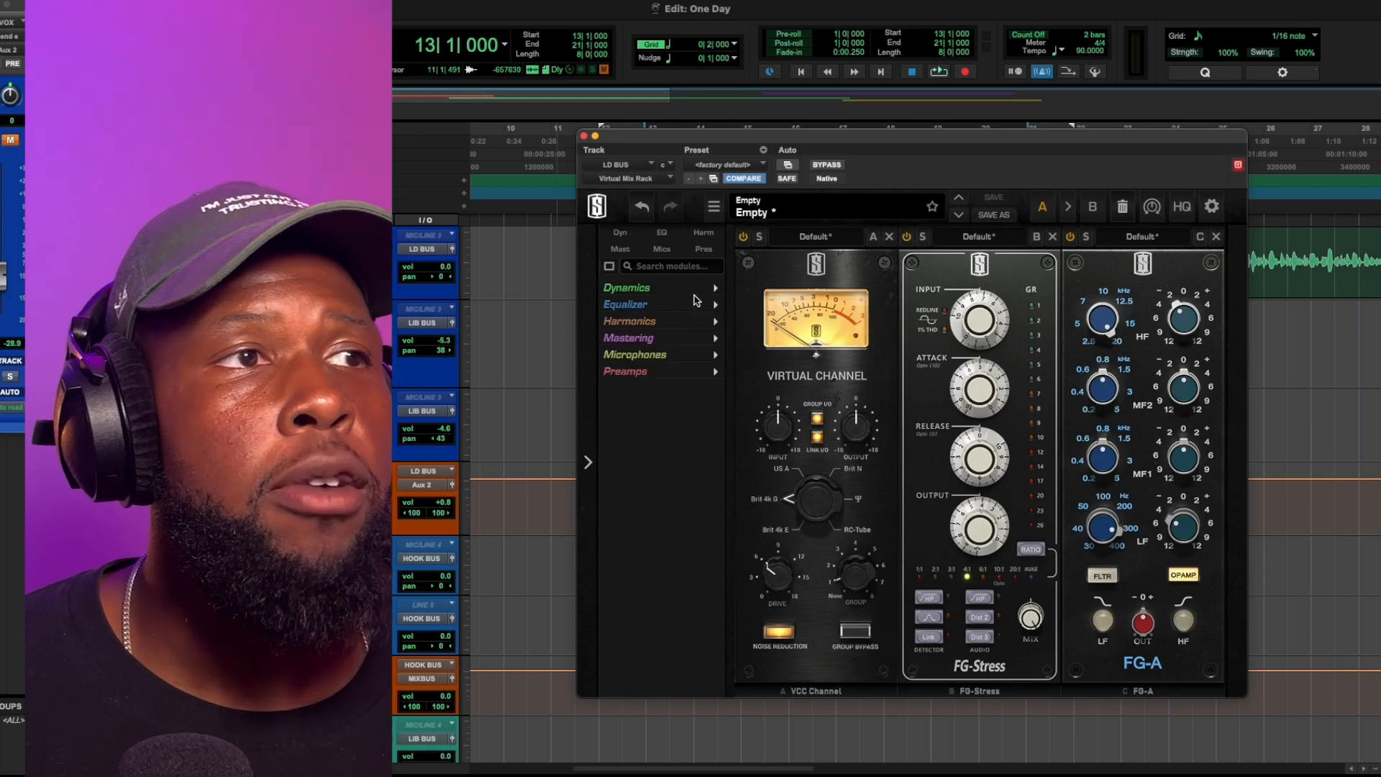
left_click(692, 289)
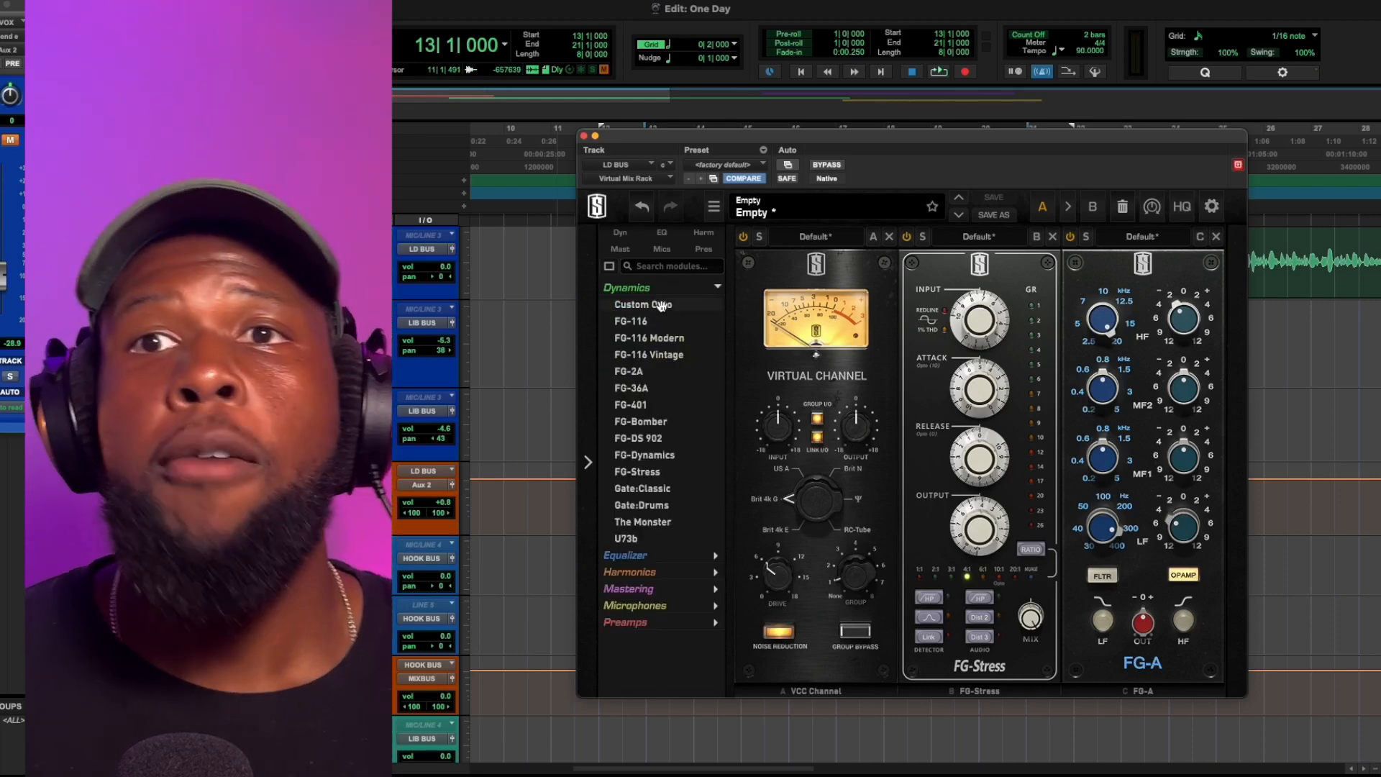
mouse_move(661, 305)
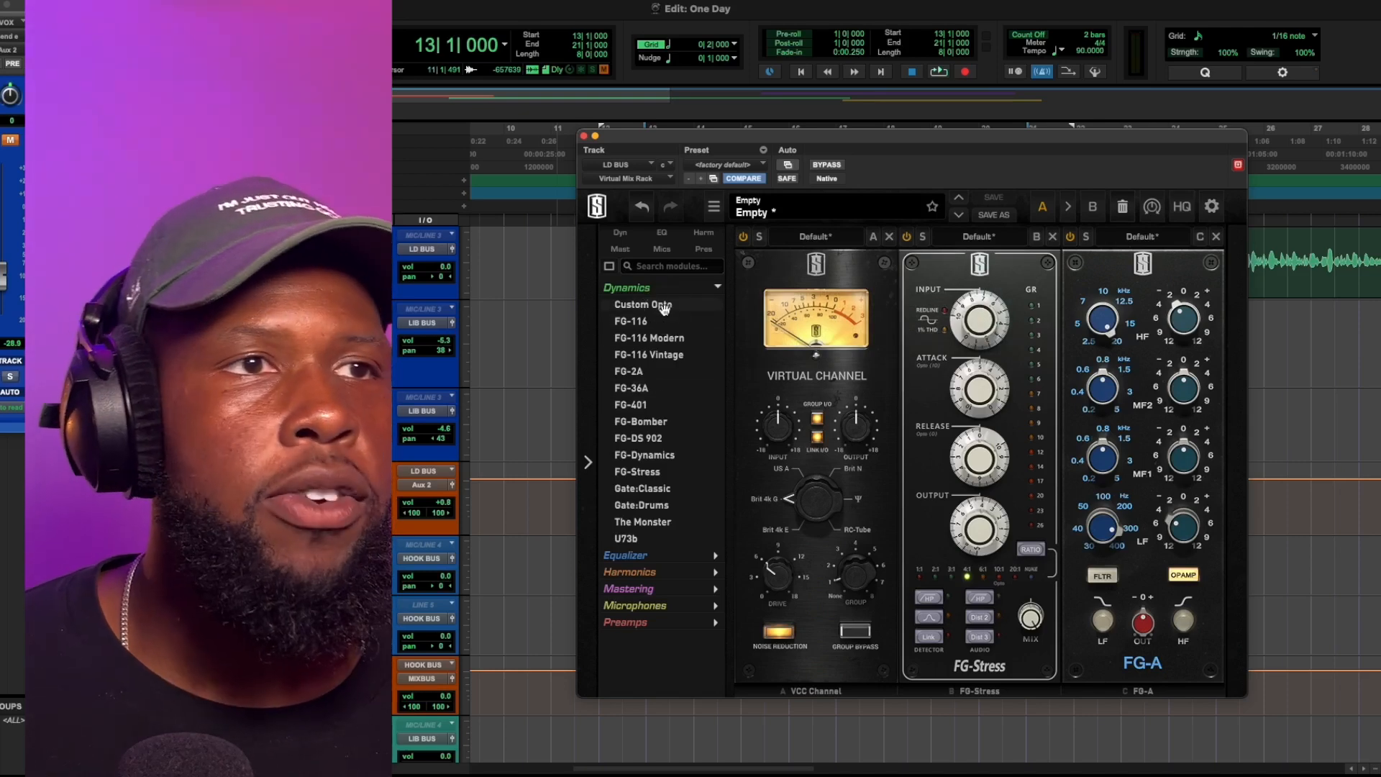
left_click(663, 306)
left_click(1371, 237)
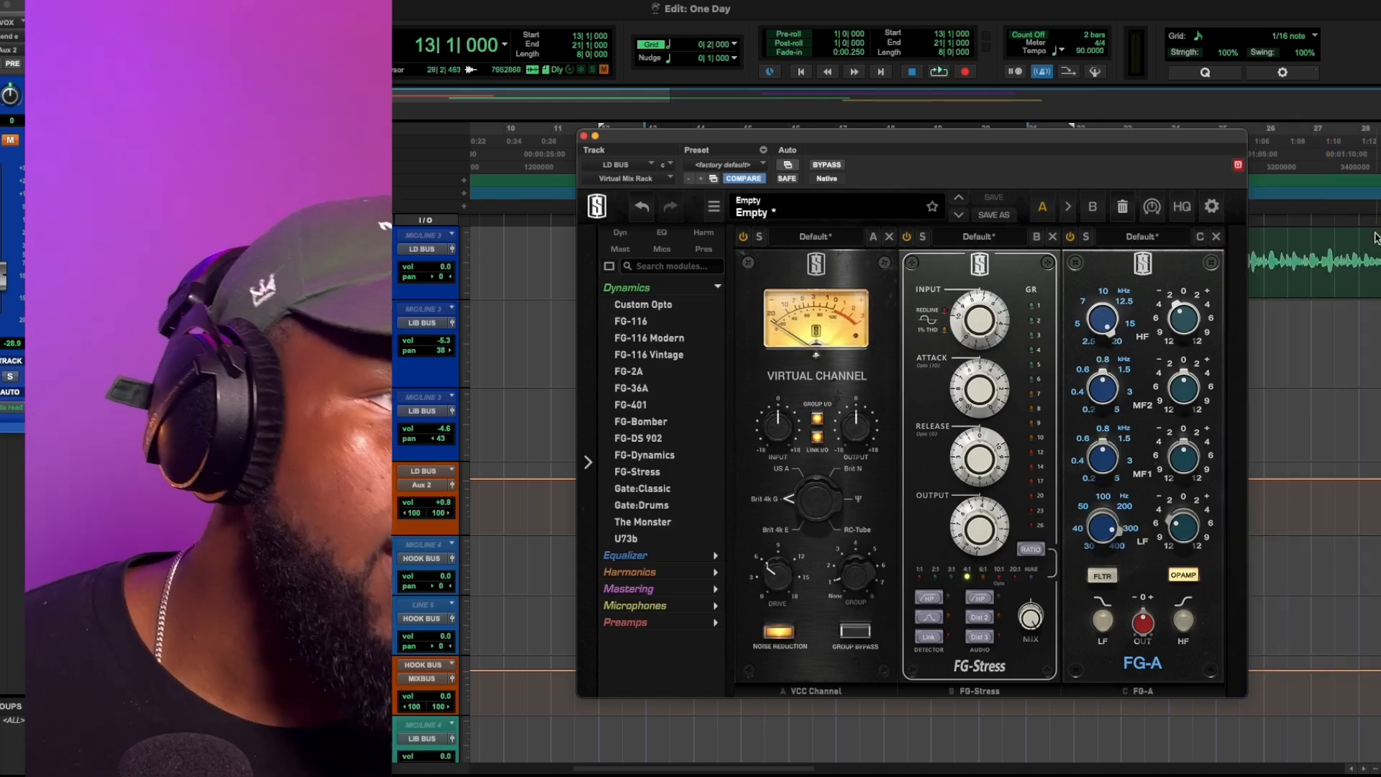
left_click(649, 456)
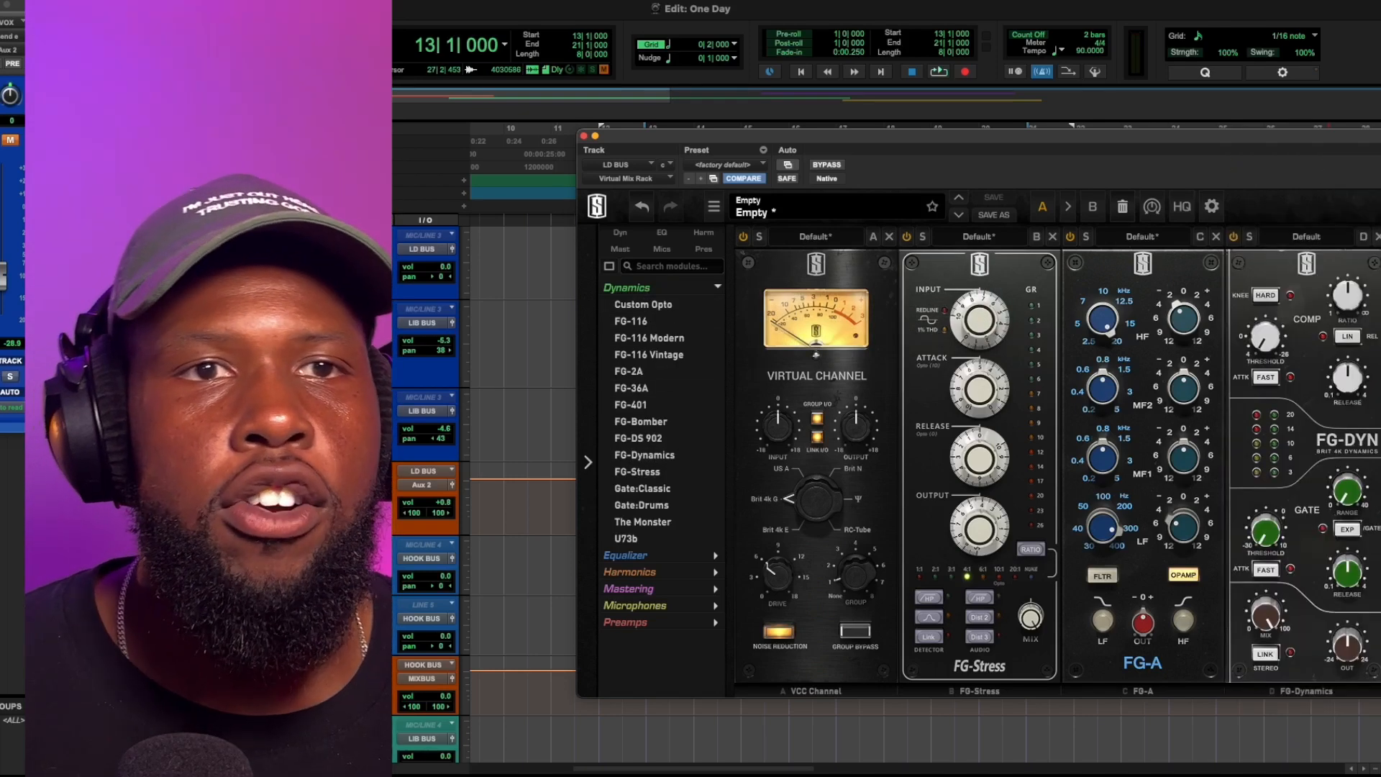
left_click_drag(1187, 140, 849, 107)
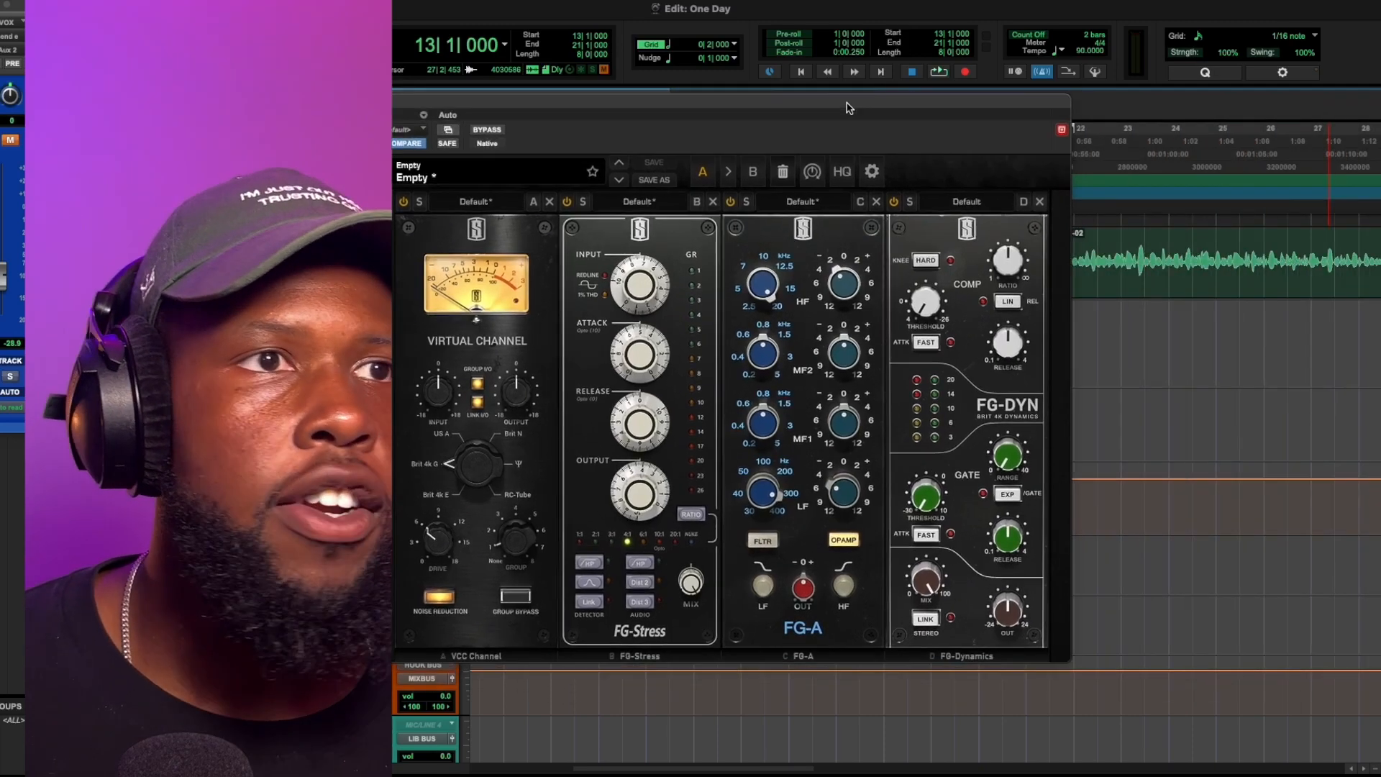
Compress the lead bus with FG-Dynamics during playback, lowering the threshold with fast attack and raising the output
key("space")
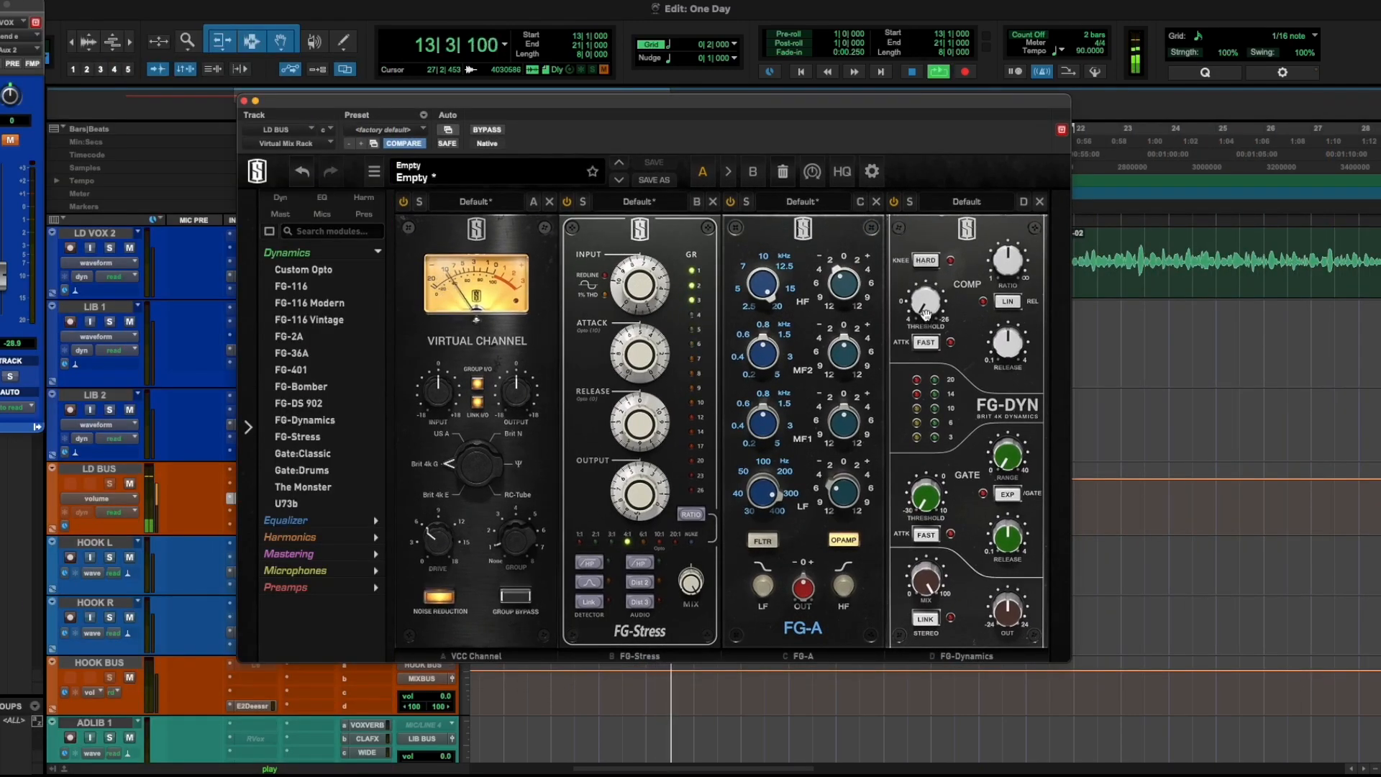
left_click_drag(924, 307, 928, 356)
left_click(926, 344)
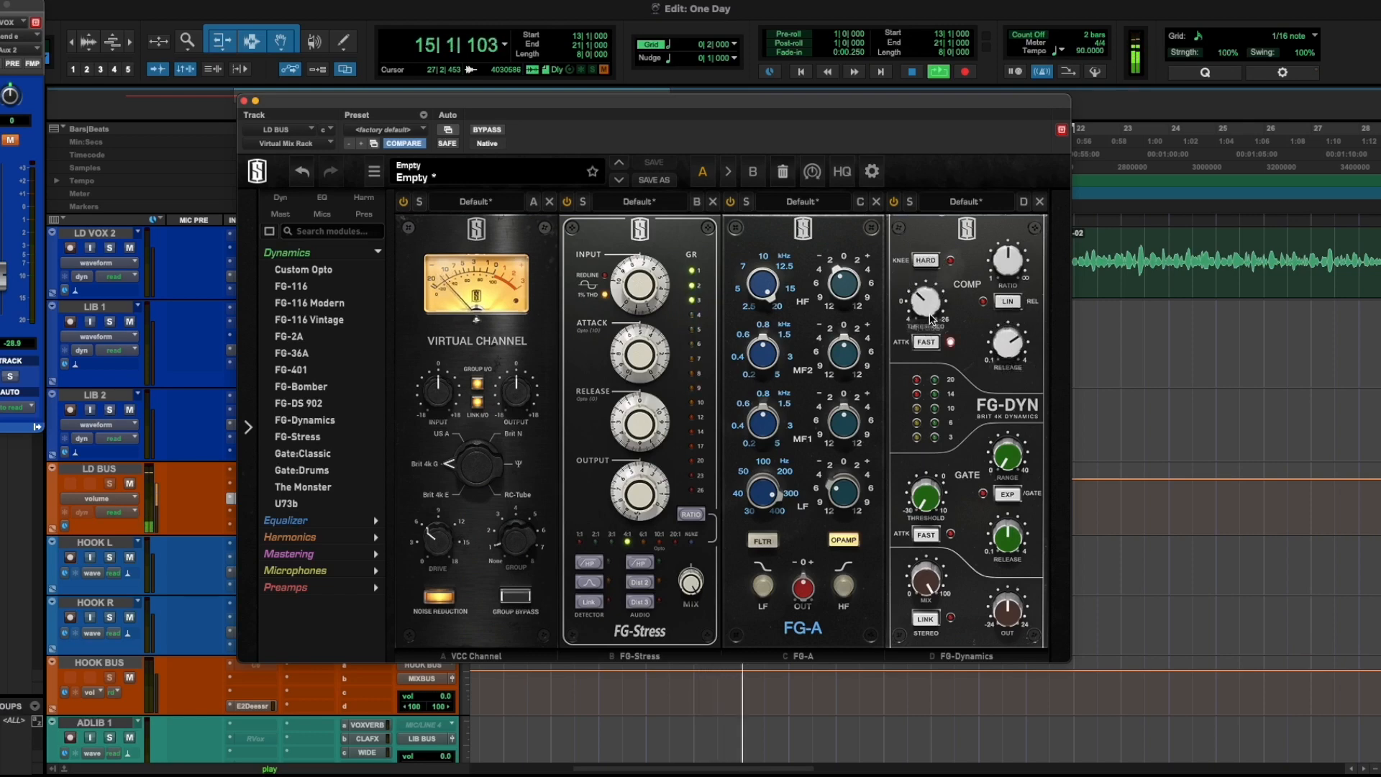
left_click_drag(926, 304, 930, 299)
left_click_drag(1004, 606, 1001, 588)
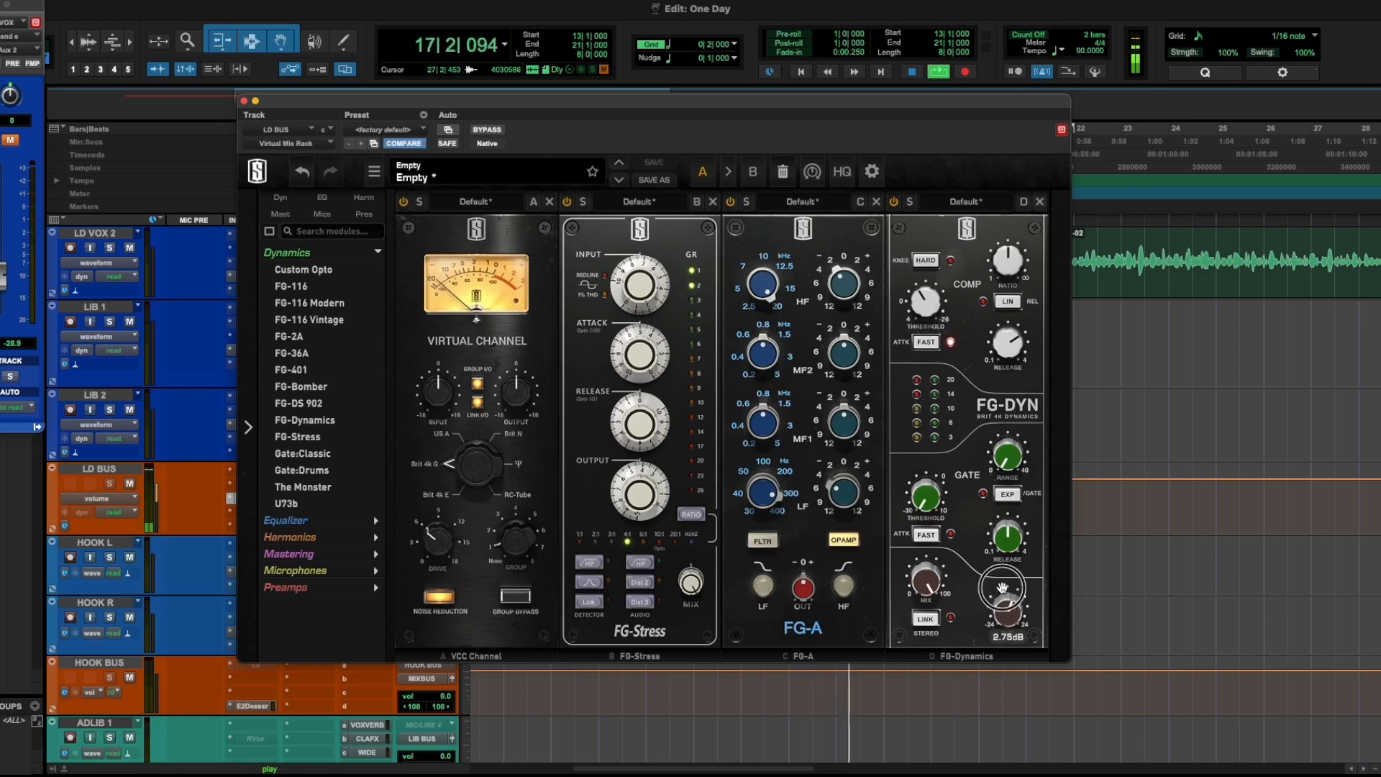
left_click_drag(1001, 586, 1004, 607)
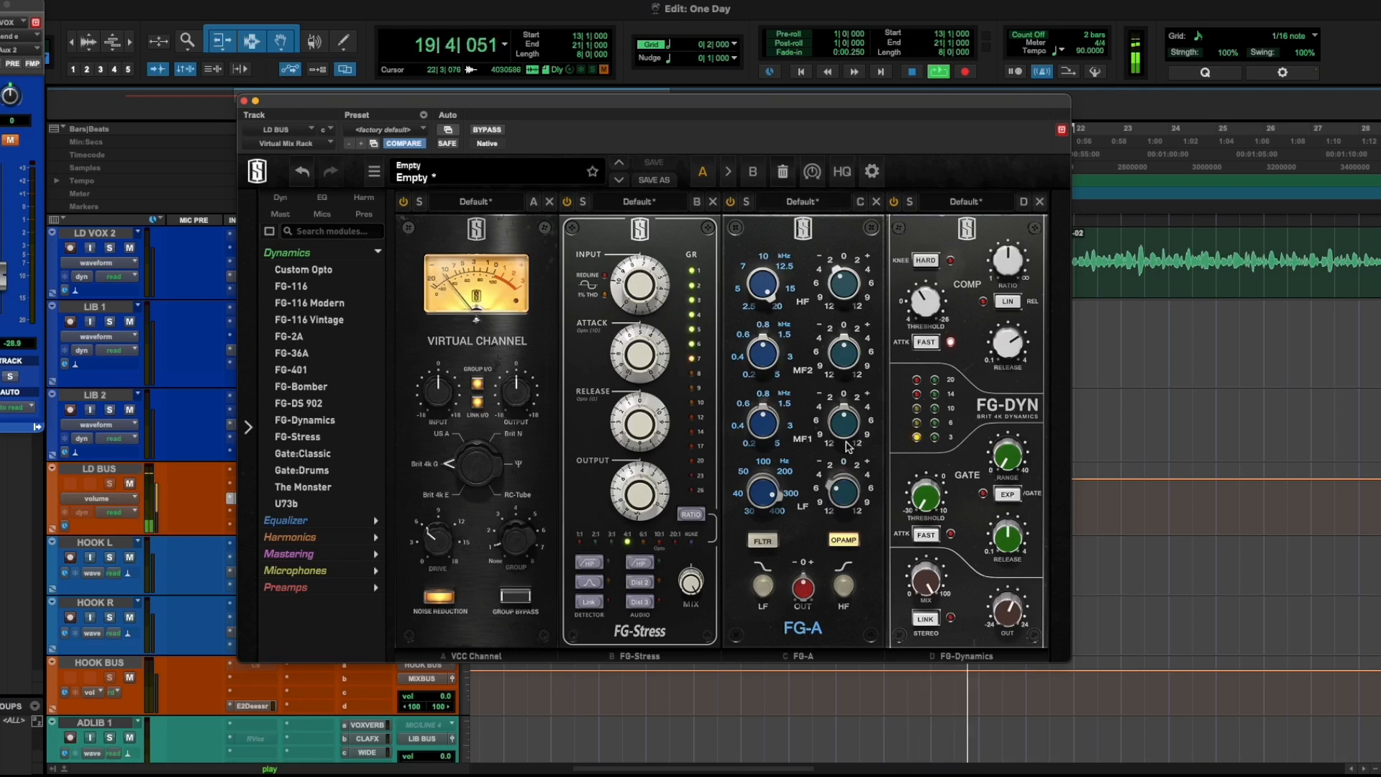
Cut the FG-A MF1 band at 0.4 kHz and readjust the LF band during playback
left_click(746, 442)
left_click(827, 398)
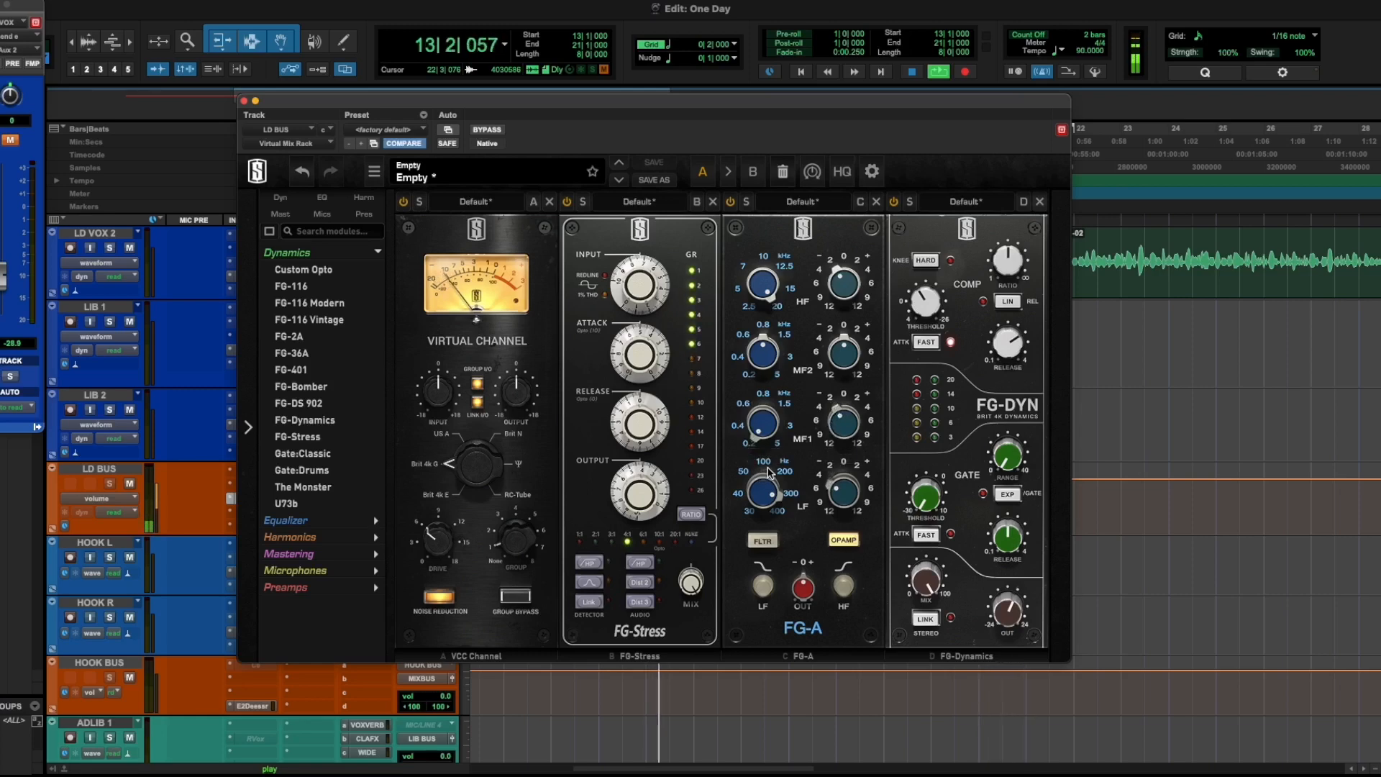
left_click(743, 425)
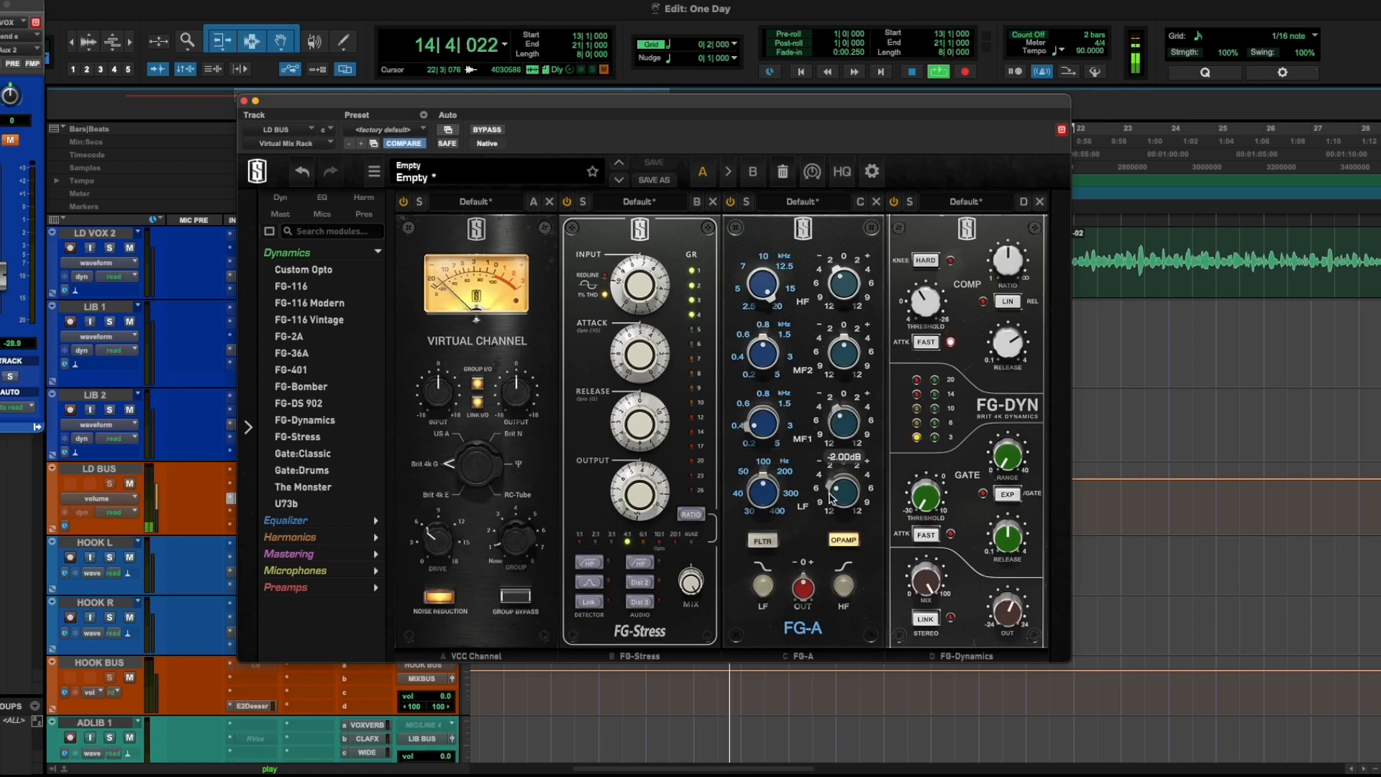
left_click(828, 468)
left_click(821, 410)
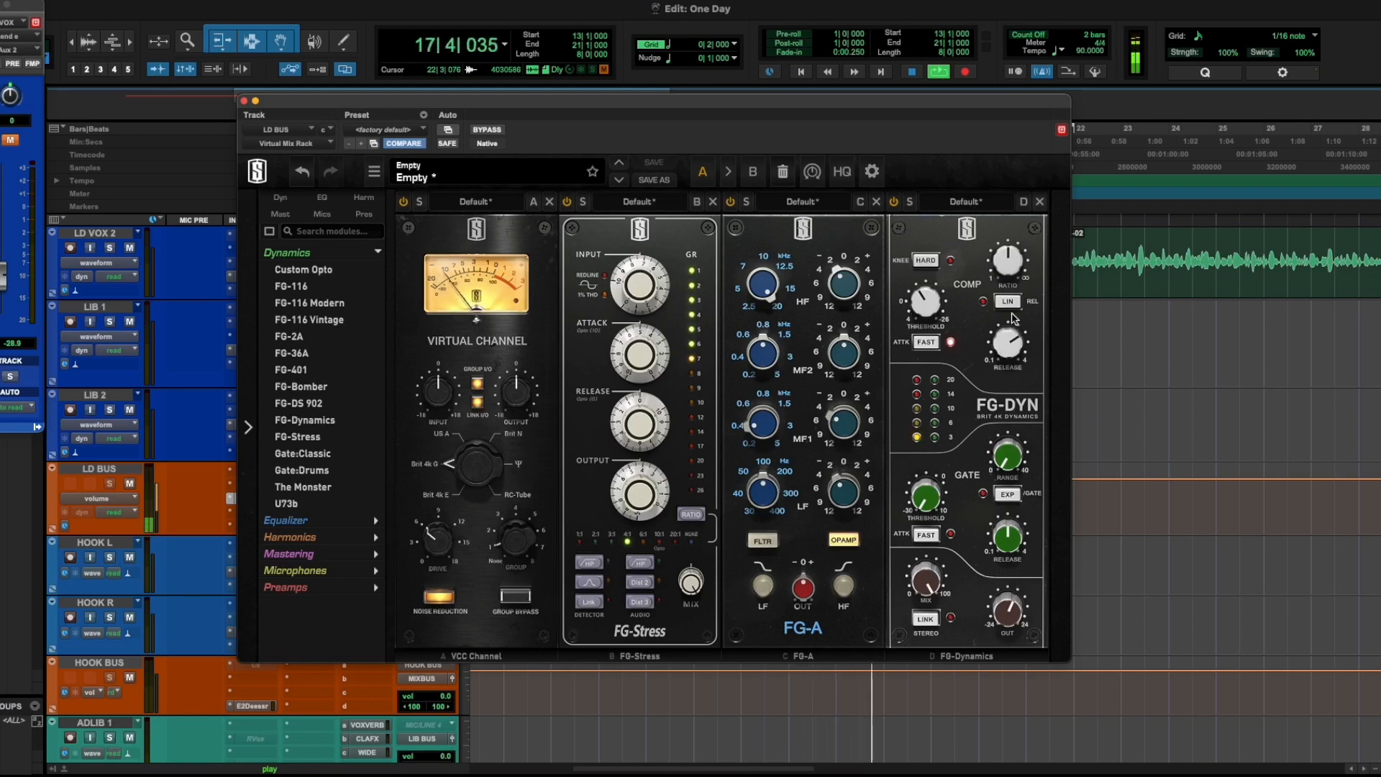
key("space")
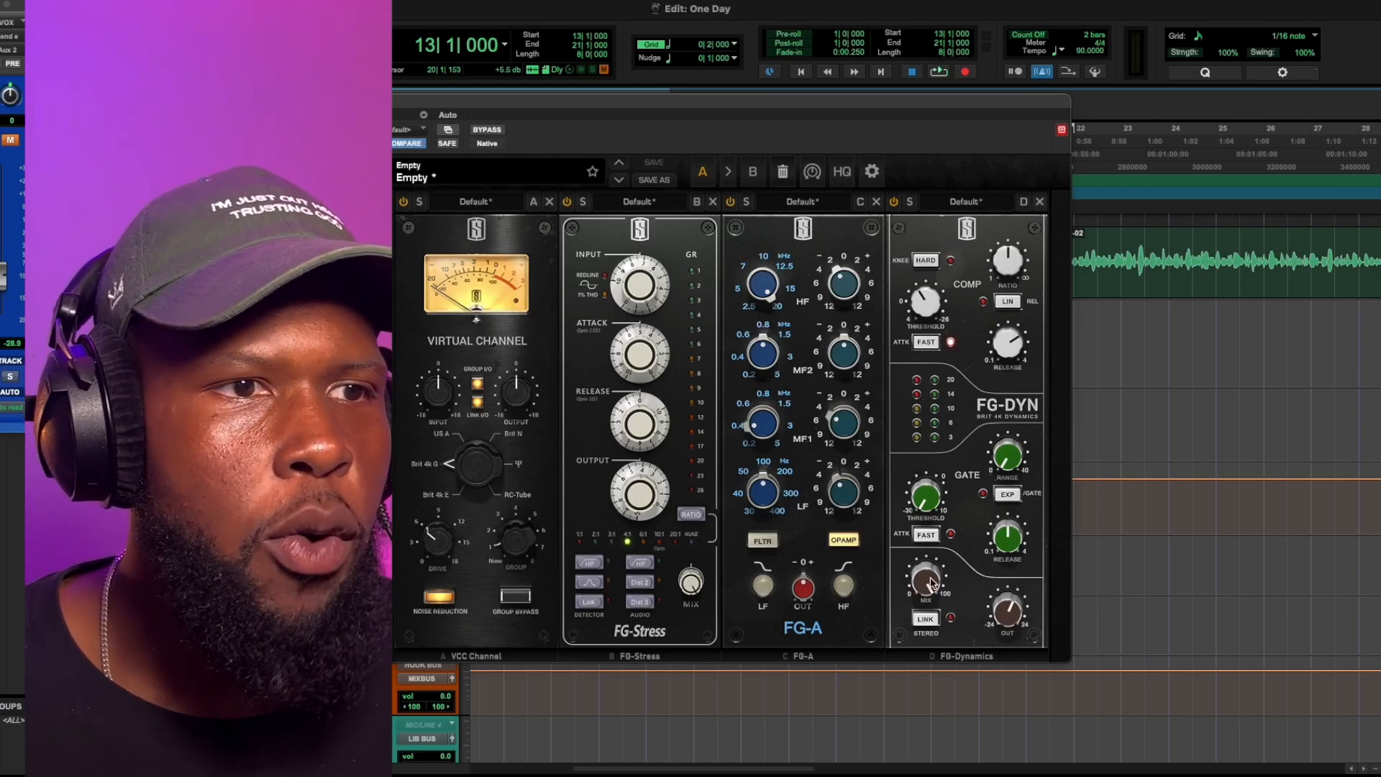
Refine FG-Dynamics by lowering its mix, setting a 1.80 s release and a compressor threshold of -8.40 dB, and readjusting its output
left_click_drag(926, 581, 925, 619)
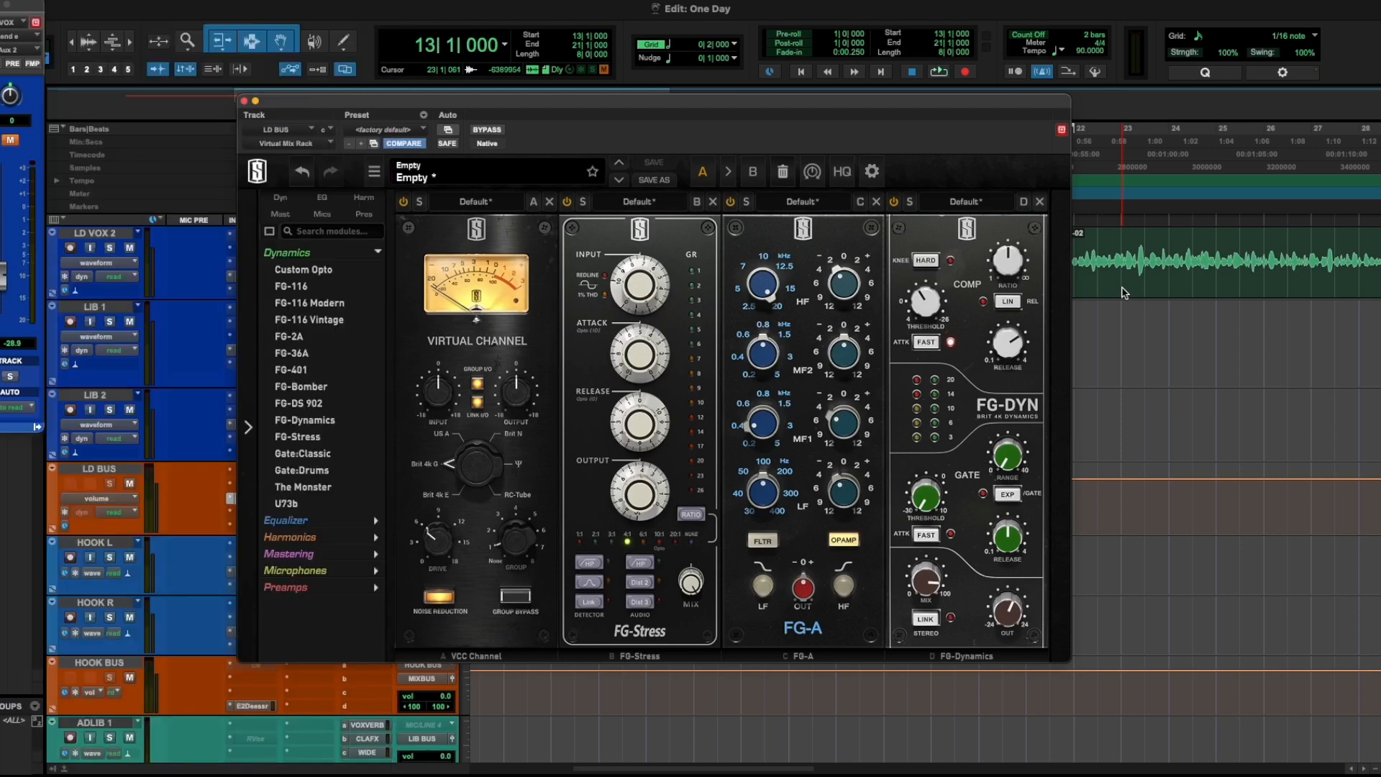
key("space")
left_click_drag(934, 306, 935, 295)
left_click_drag(1008, 341, 1009, 327)
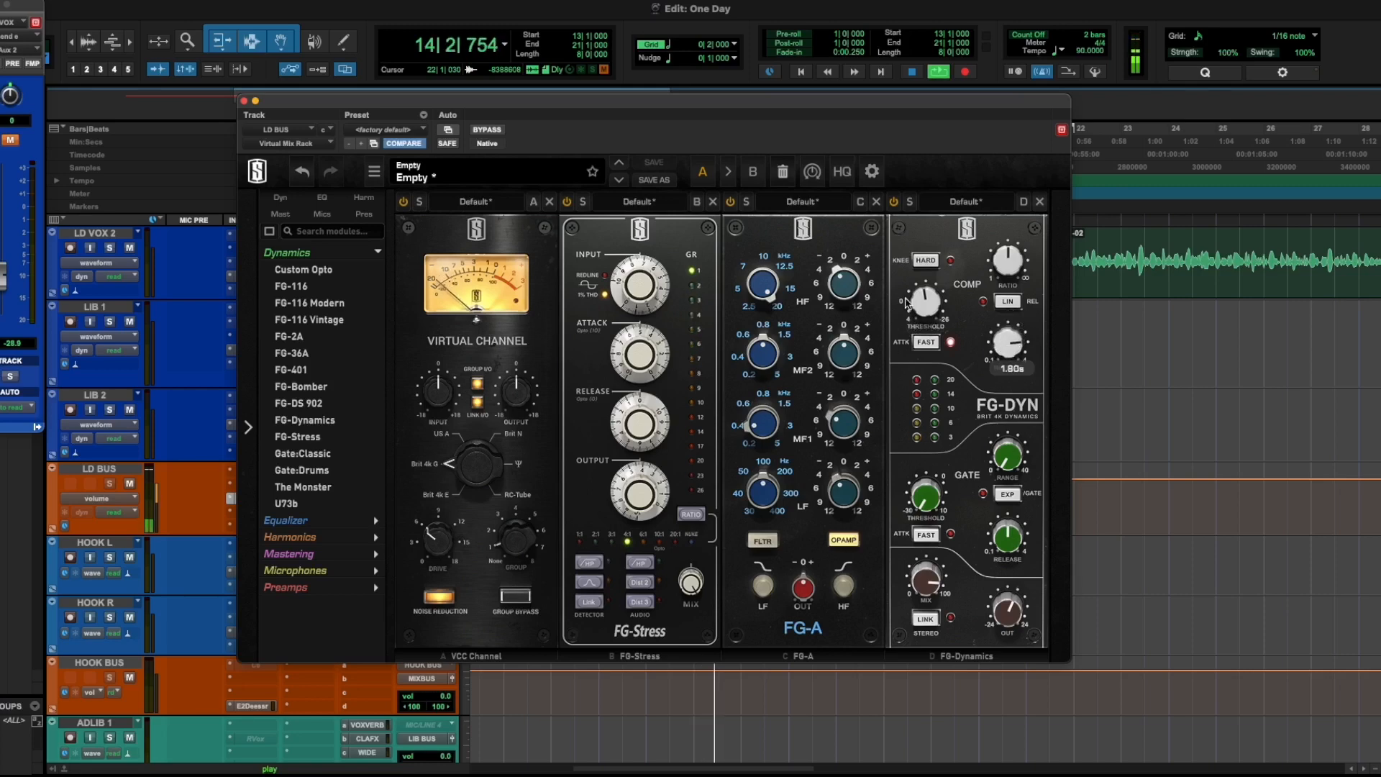
left_click_drag(920, 302, 919, 296)
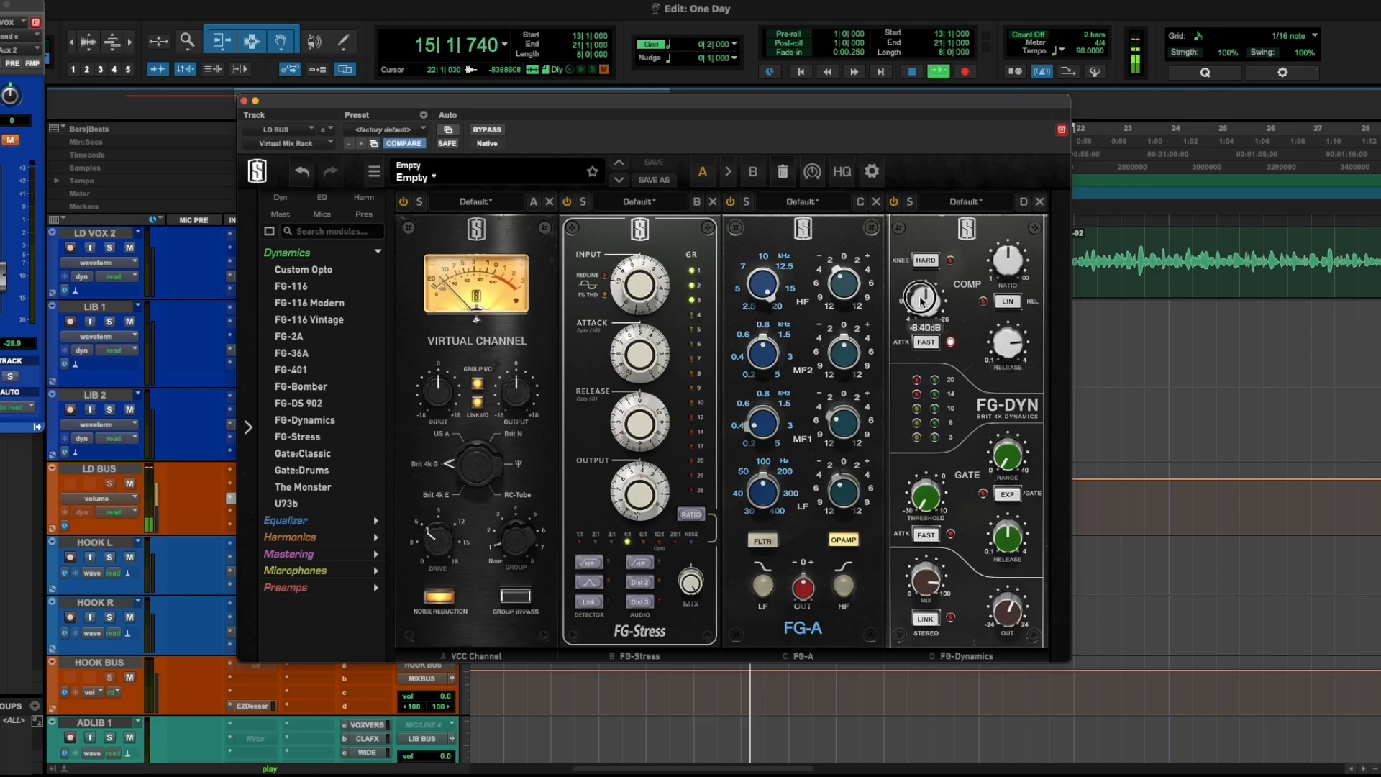
left_click_drag(1003, 596, 1017, 613)
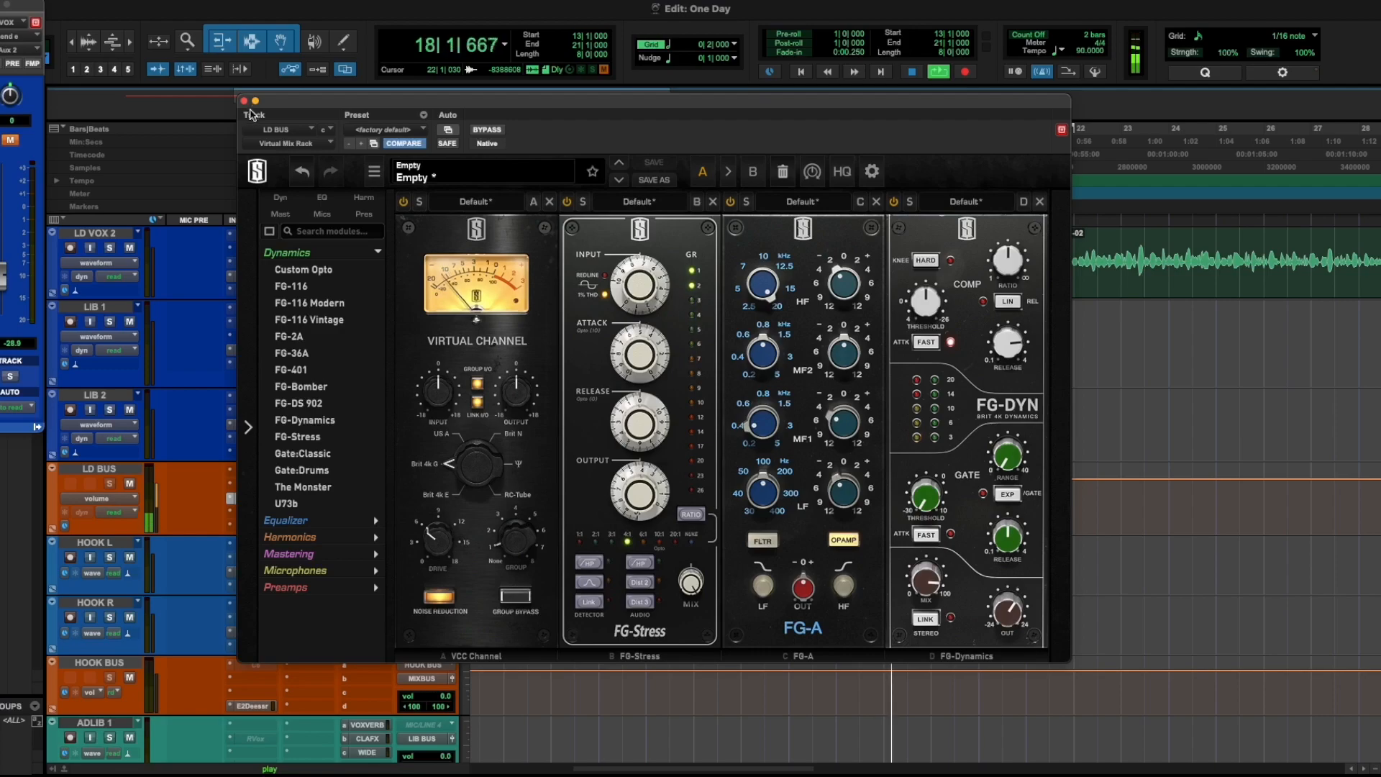
Close the rack, switch to the Mix window and insert TDR Nova in LD BUS insert slot E
left_click(243, 100)
key("super+equal")
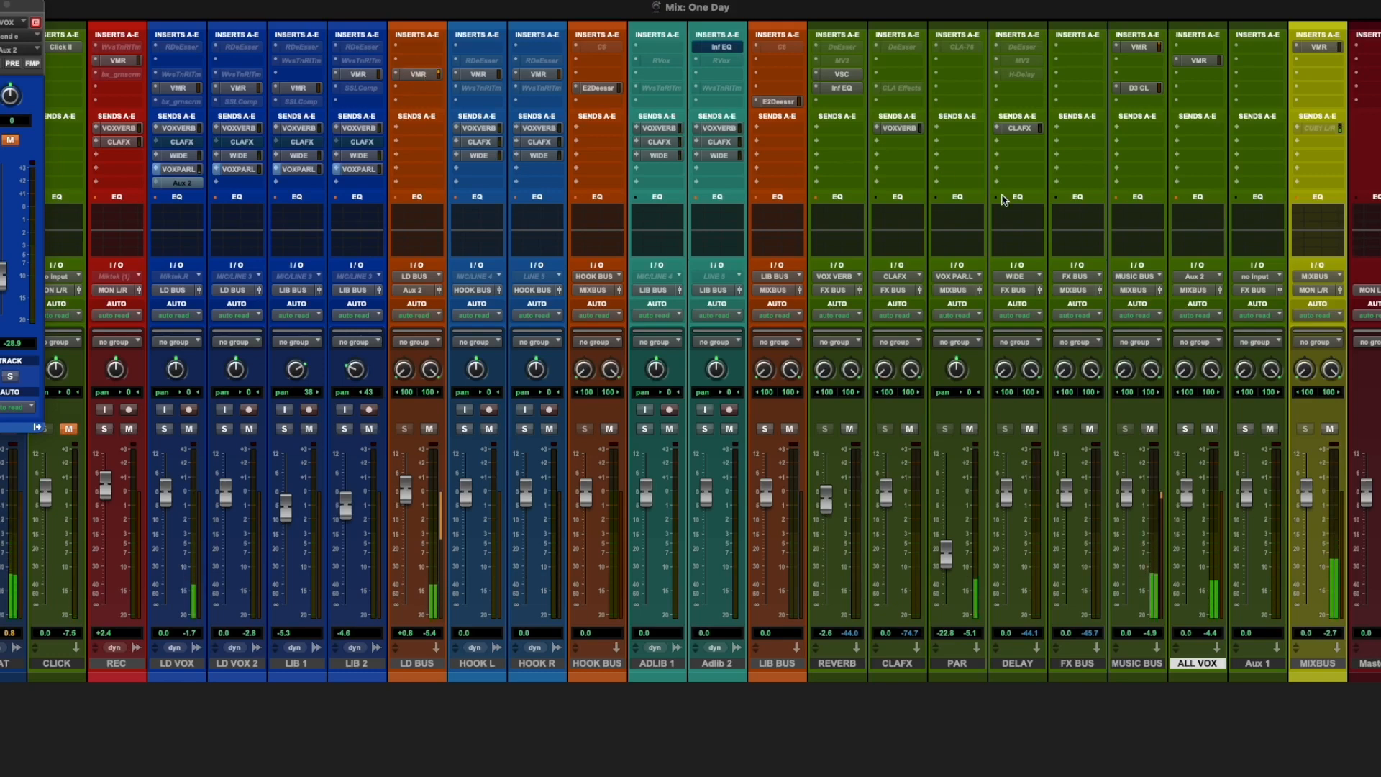
left_click(413, 103)
type("c")
key("BackSpace")
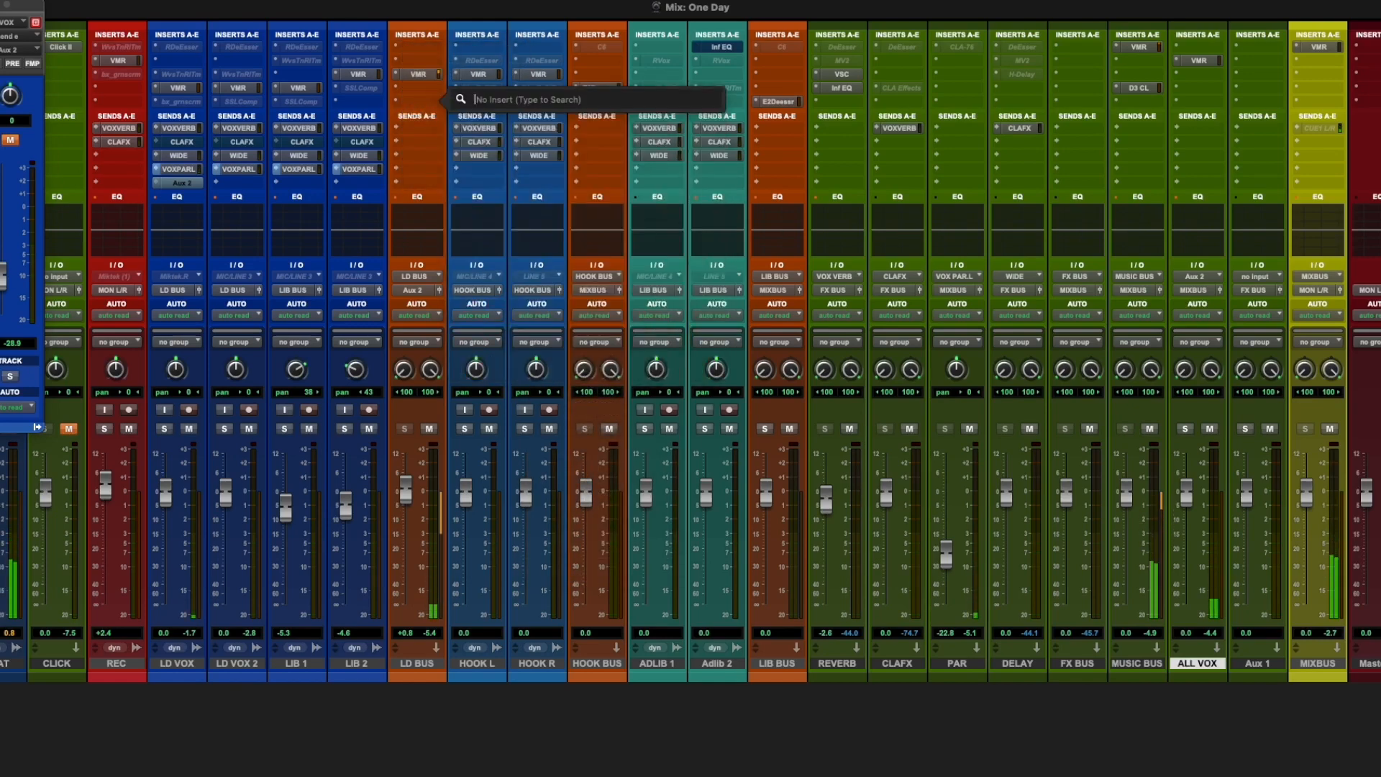
type("nova")
key("Return")
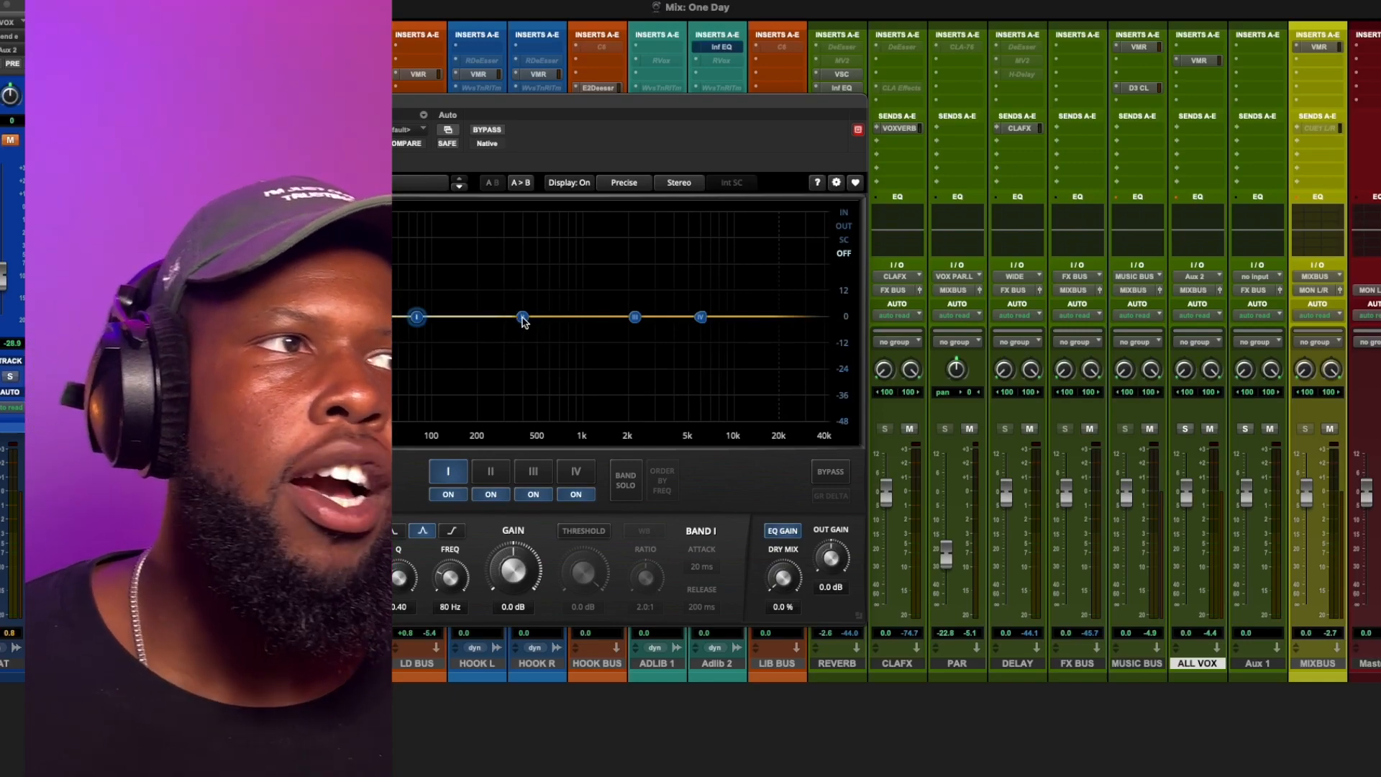
Solo Nova's band II at 326 Hz with 0 dB gain and set its dynamic threshold to -22.8 dB
left_click_drag(522, 317, 508, 259)
left_click(625, 479)
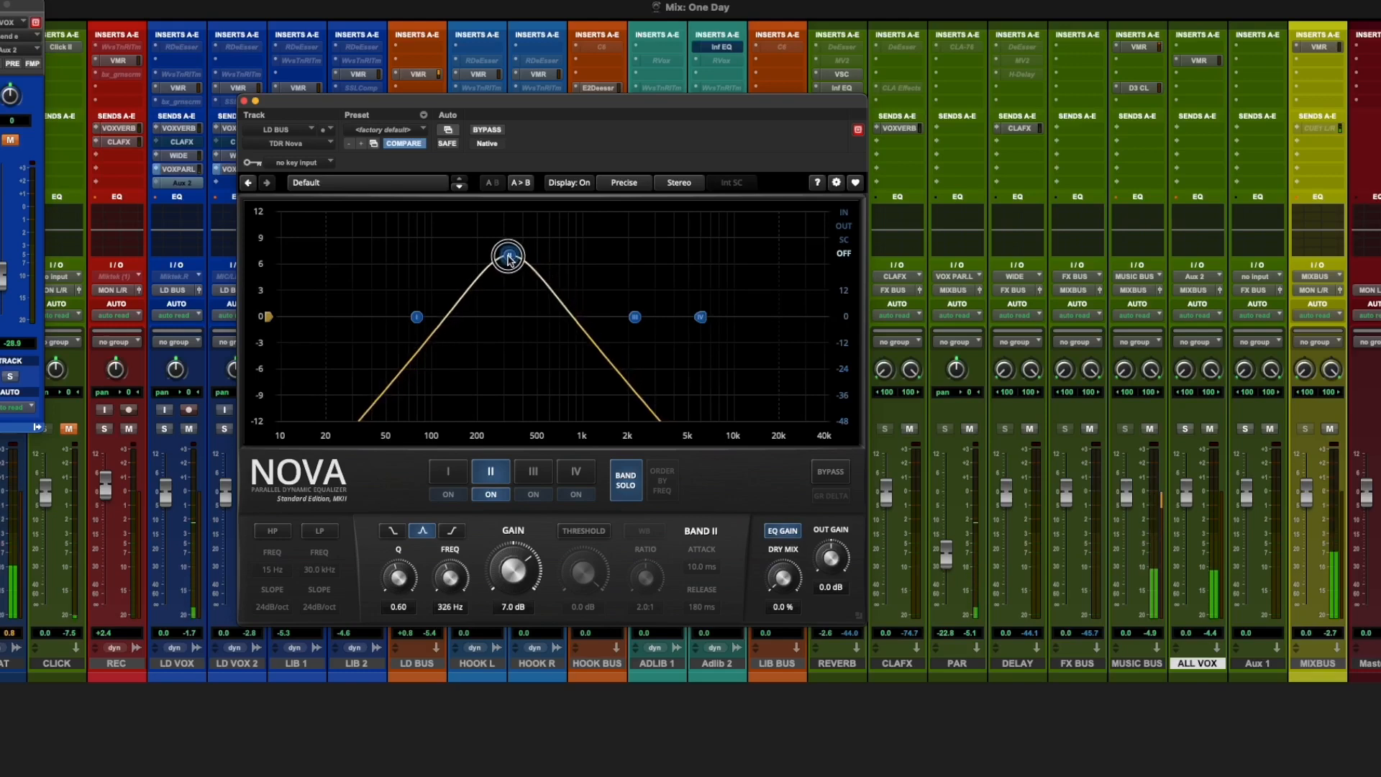
double_click(522, 578)
left_click(585, 535)
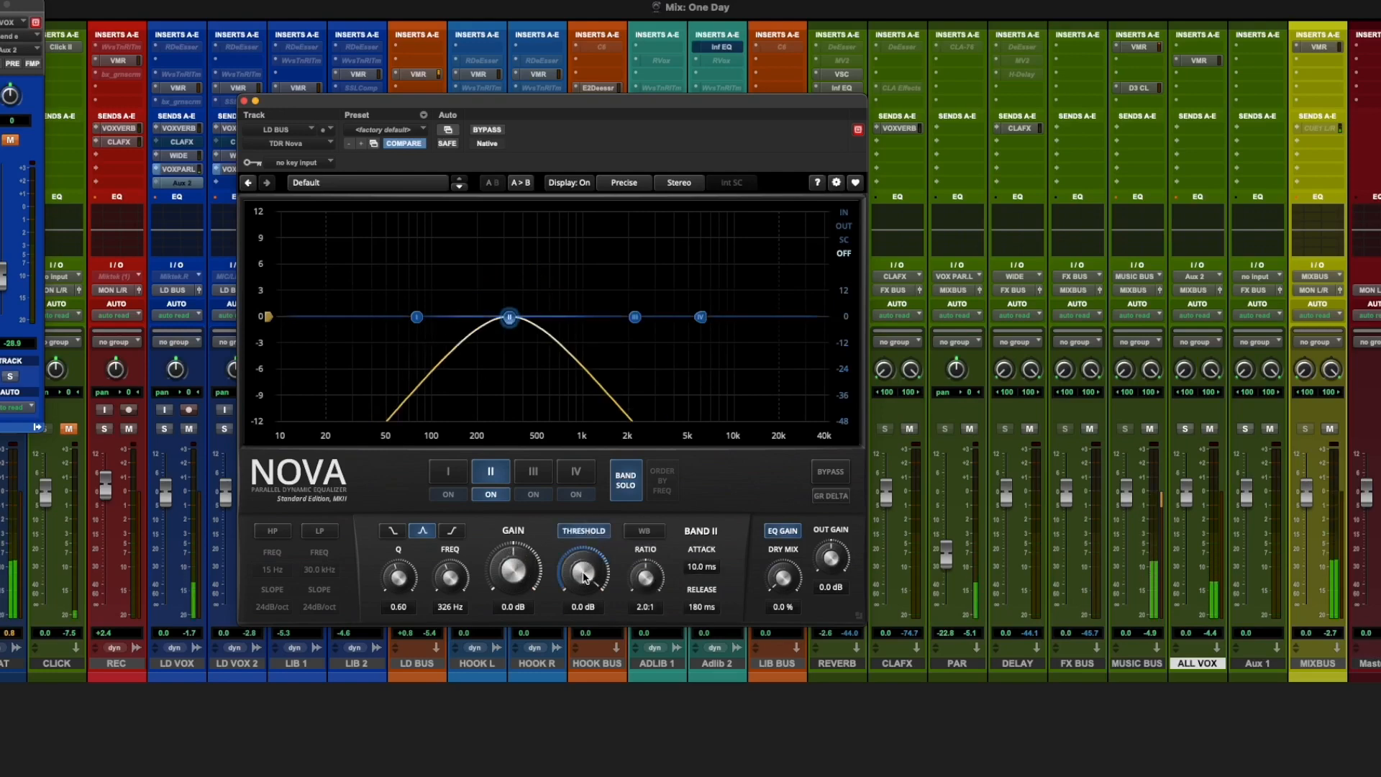
left_click_drag(583, 576, 581, 618)
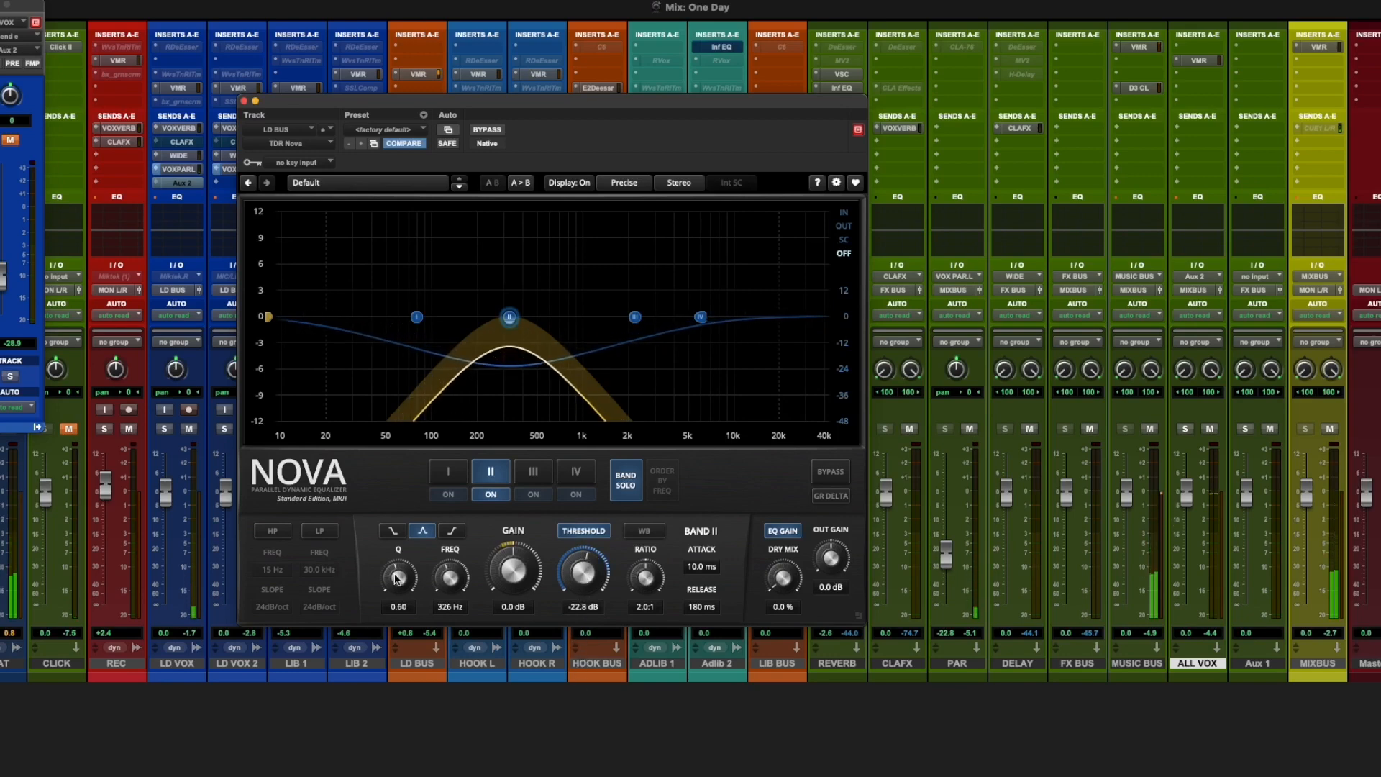
Set Nova's band II to a Q of 0.78 at 200 Hz, and turn off the band solo
left_click_drag(395, 577, 395, 564)
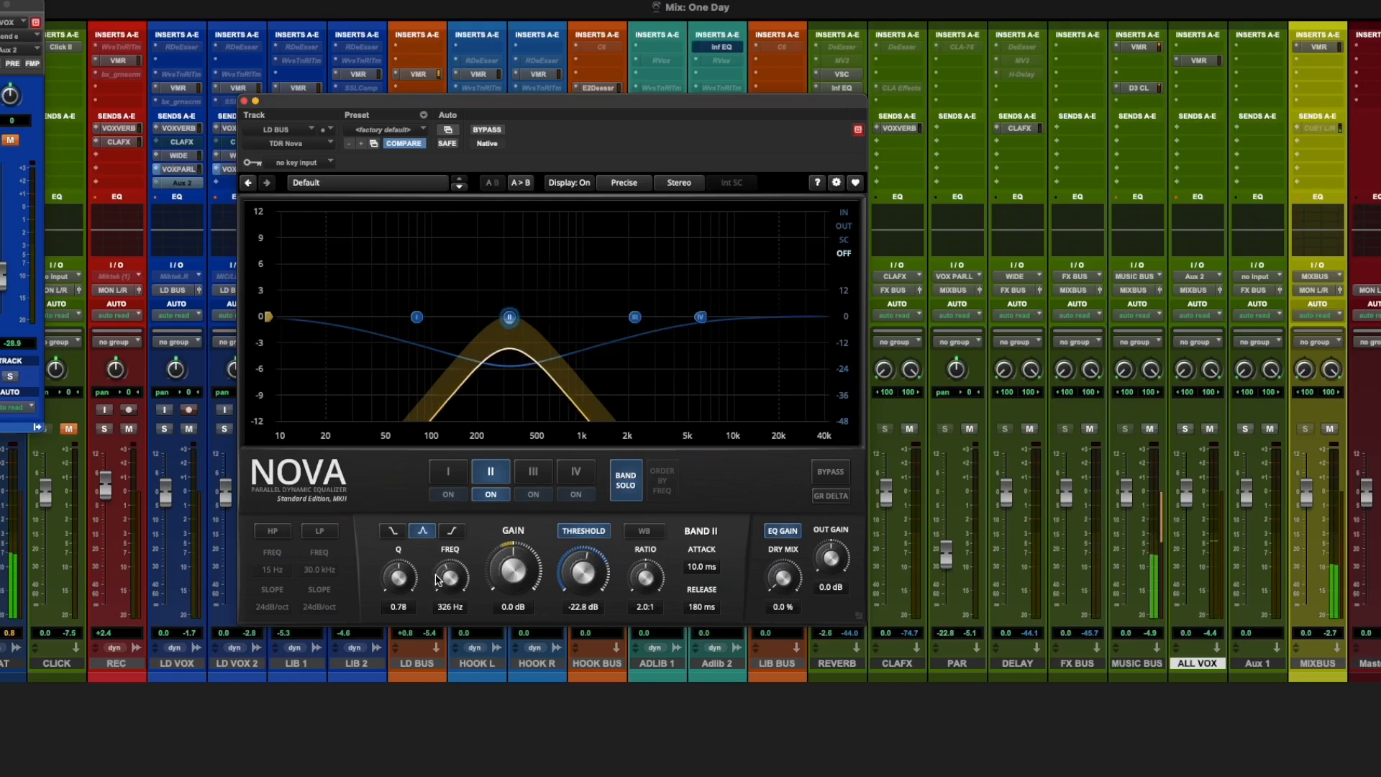
left_click_drag(440, 546, 445, 617)
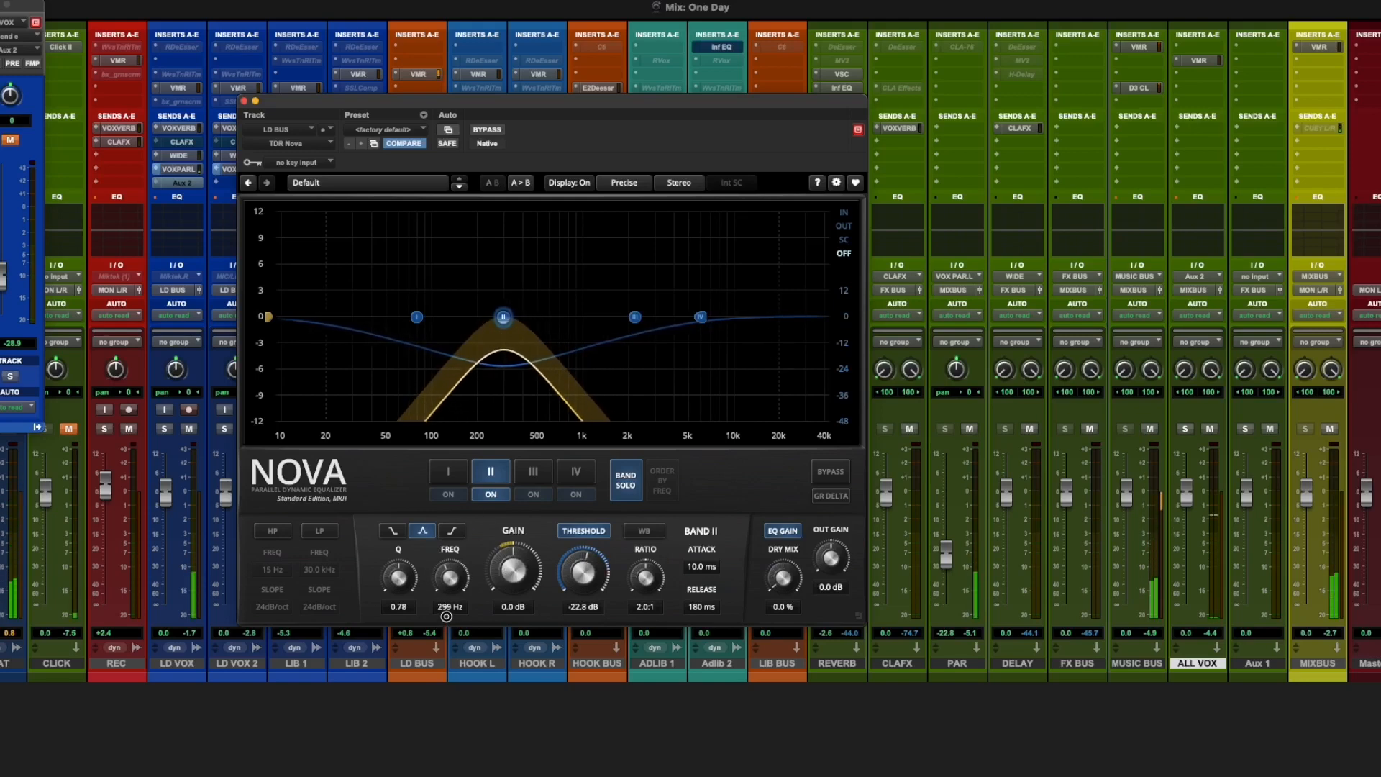
left_click_drag(448, 626, 463, 651)
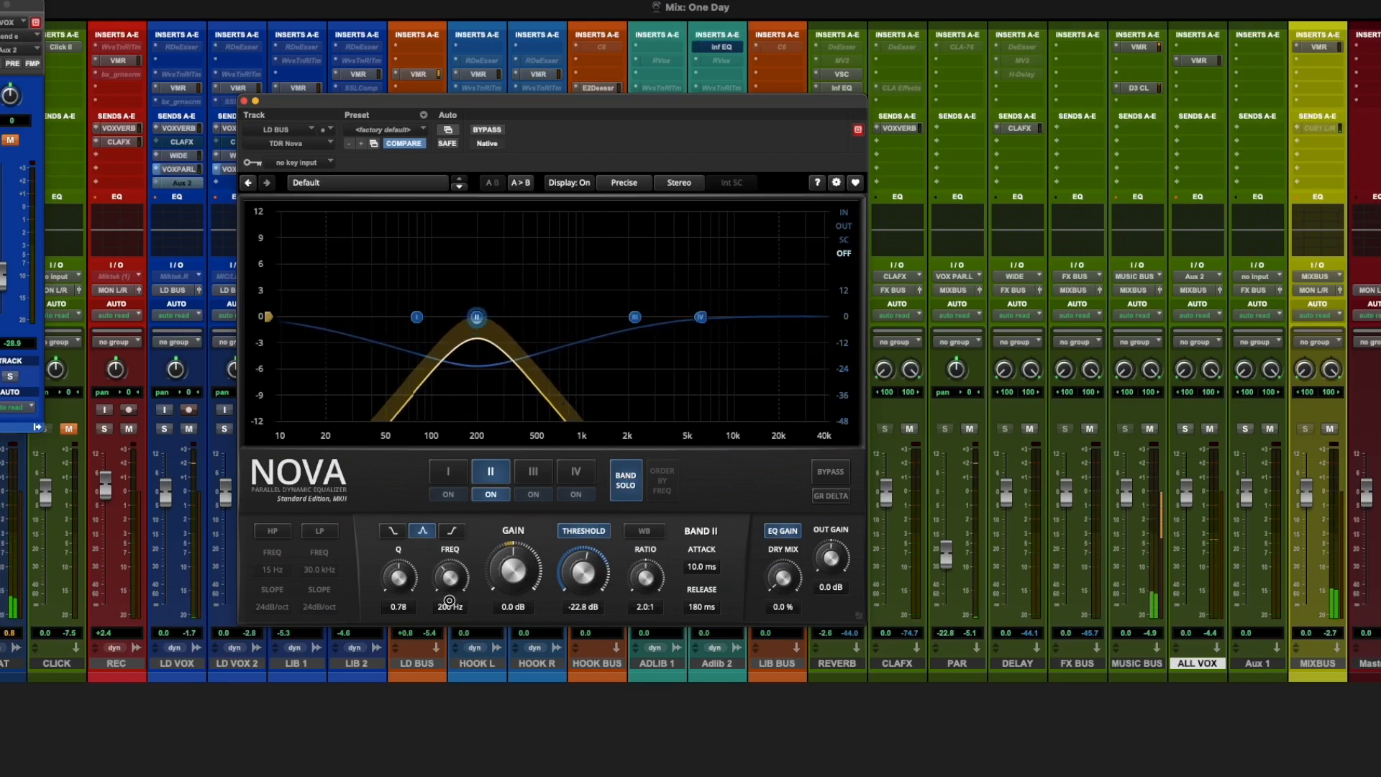
left_click(623, 481)
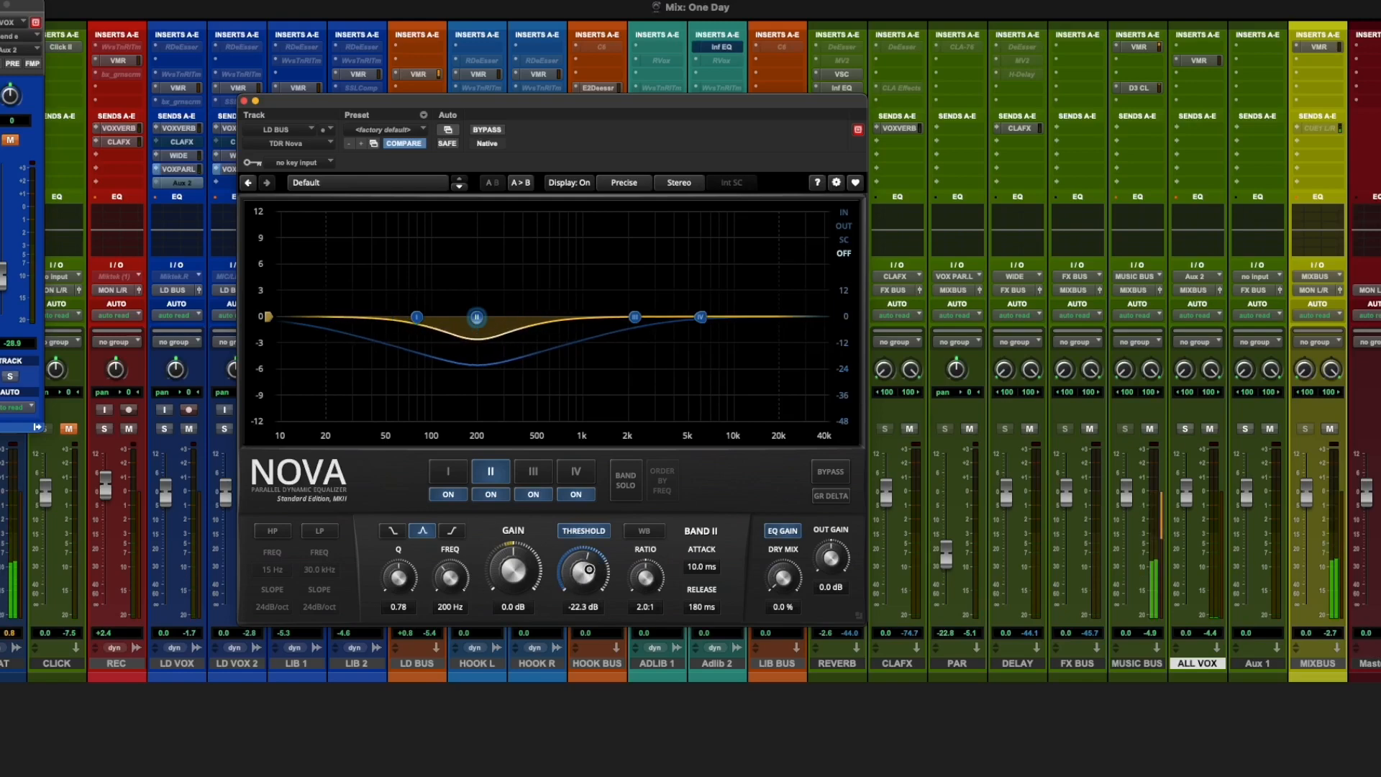
Set Nova's band II threshold to -20.7 dB, nudge the output gain, and close the equalizer with playback stopped
left_click_drag(588, 569, 588, 563)
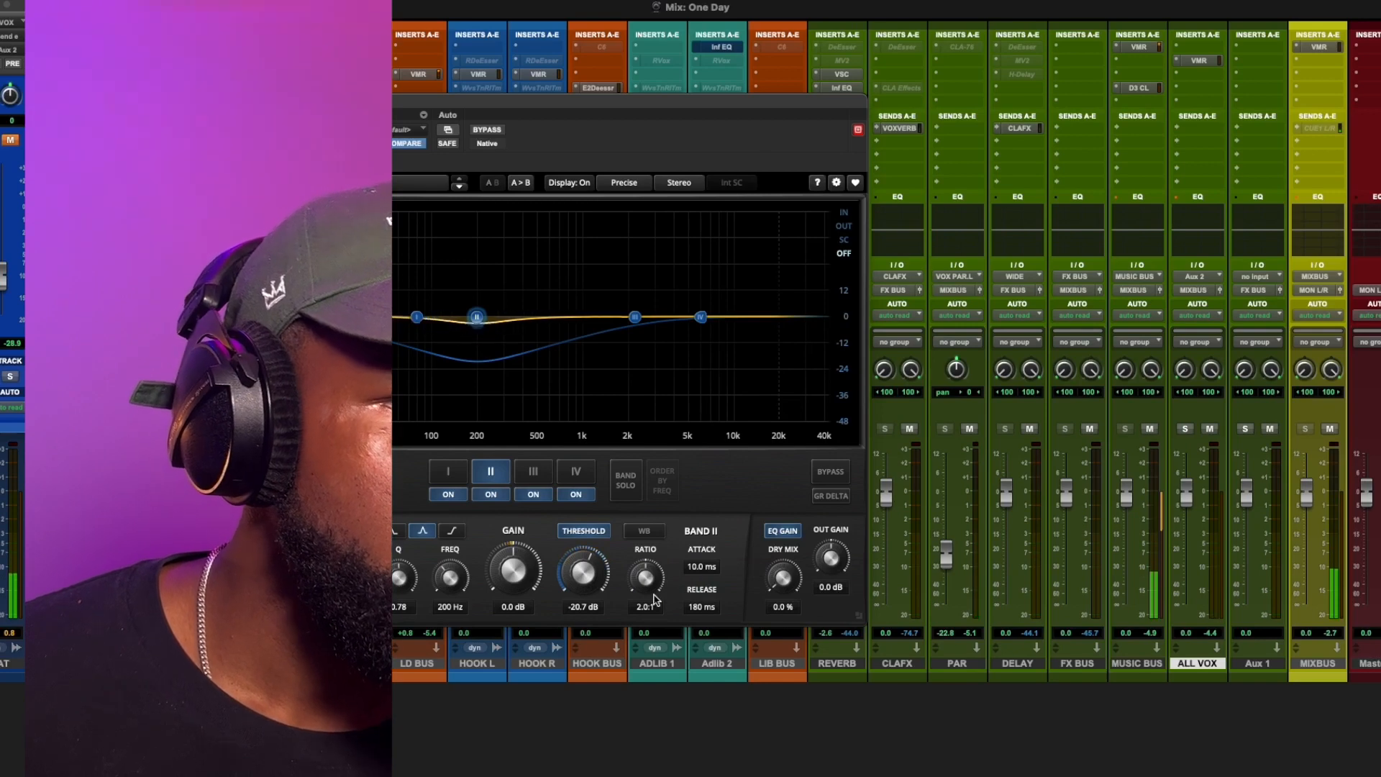
left_click_drag(834, 568, 832, 561)
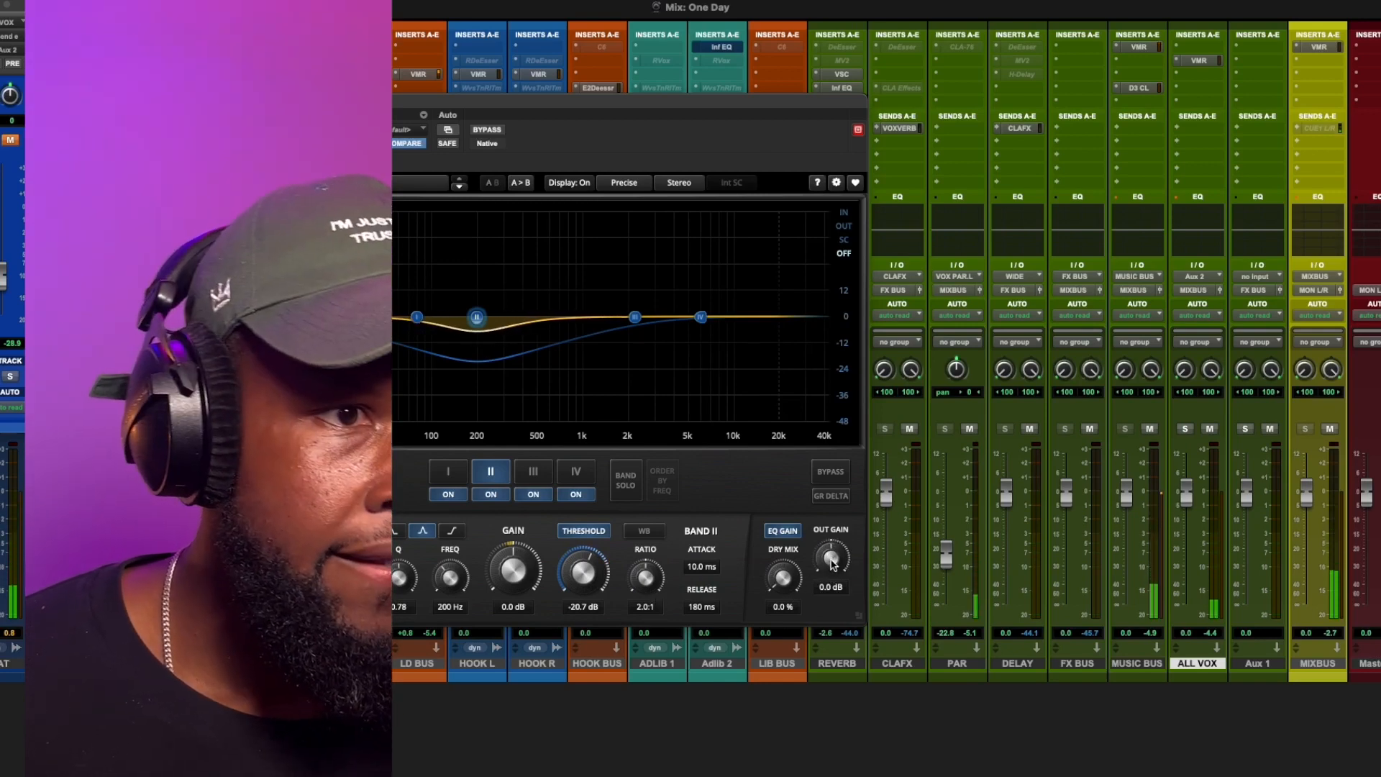
key("space")
left_click(260, 101)
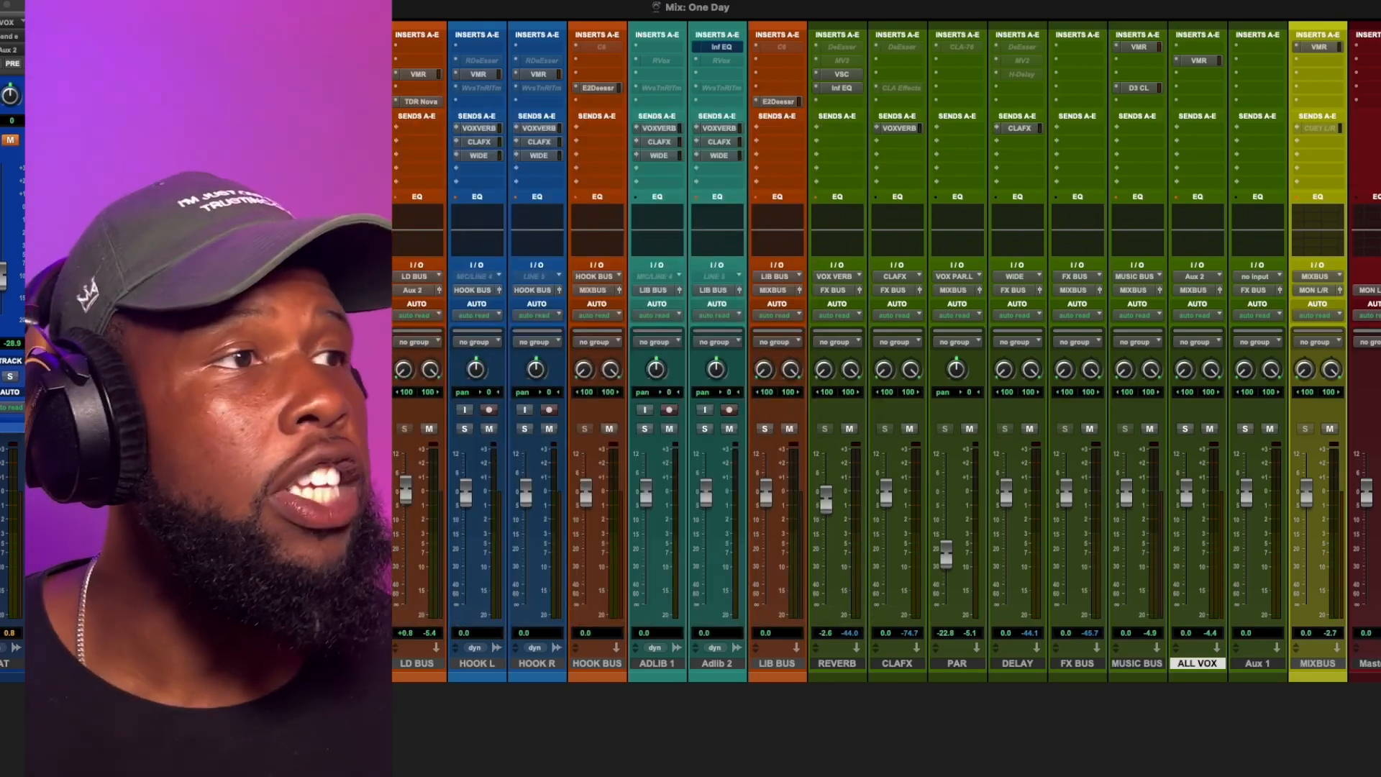
Move VMR to insert slot B and TDR Nova to insert slot D on LD BUS
left_click(408, 129)
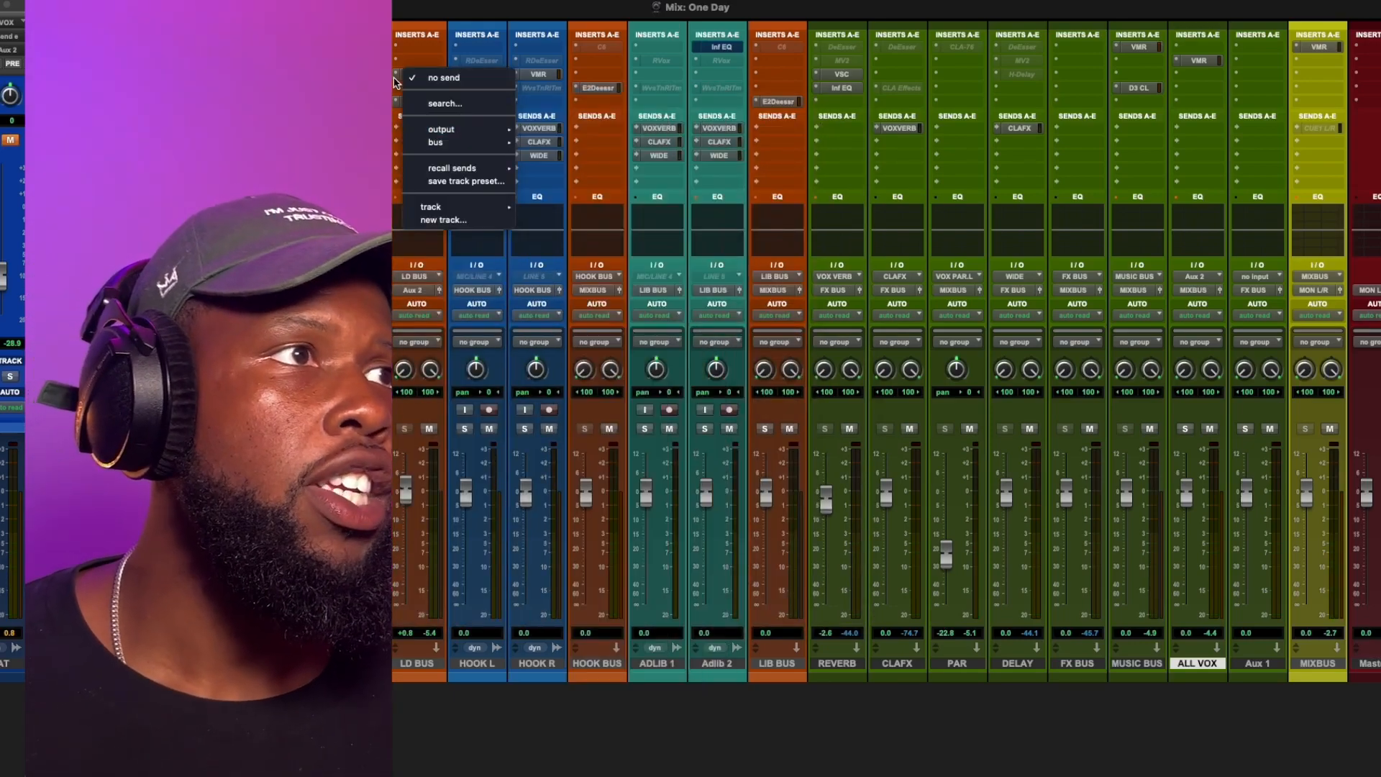
left_click(389, 99)
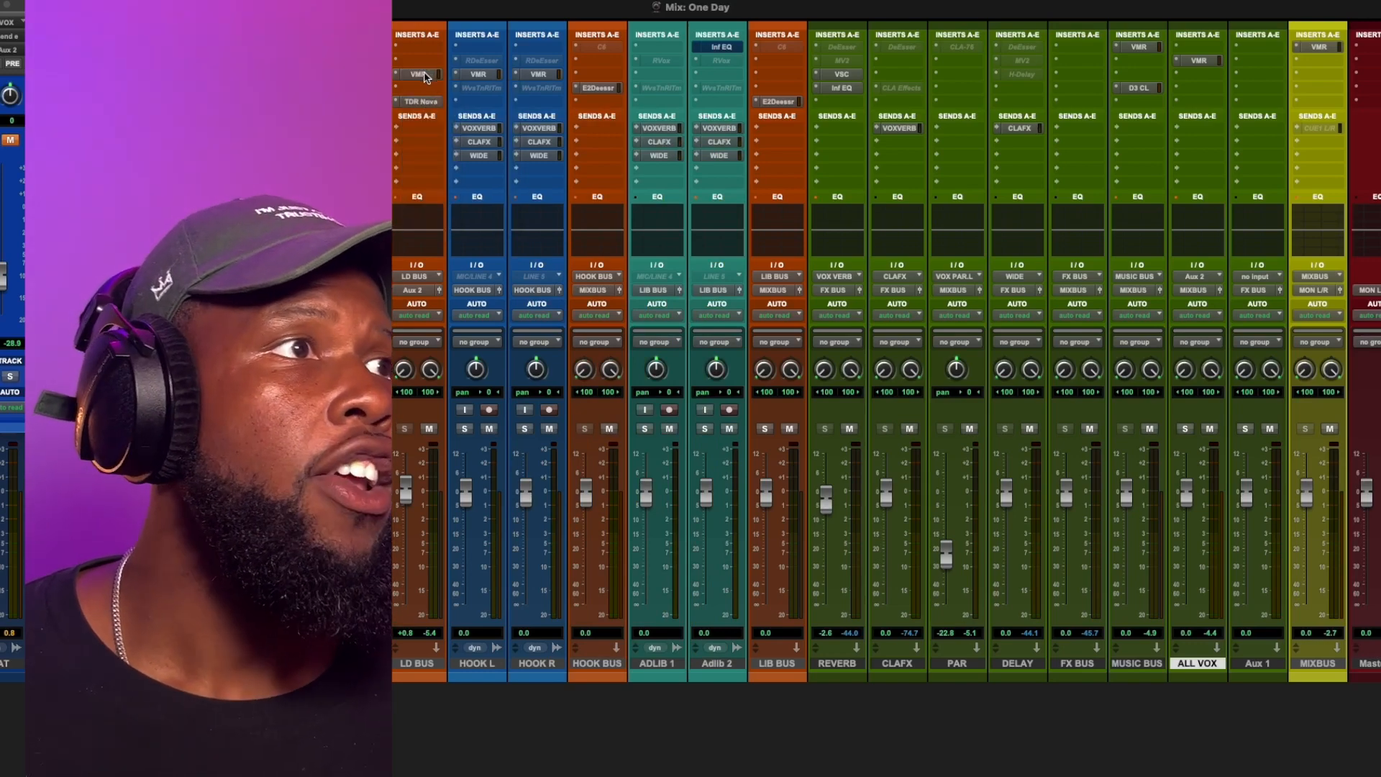
left_click_drag(423, 64, 419, 89)
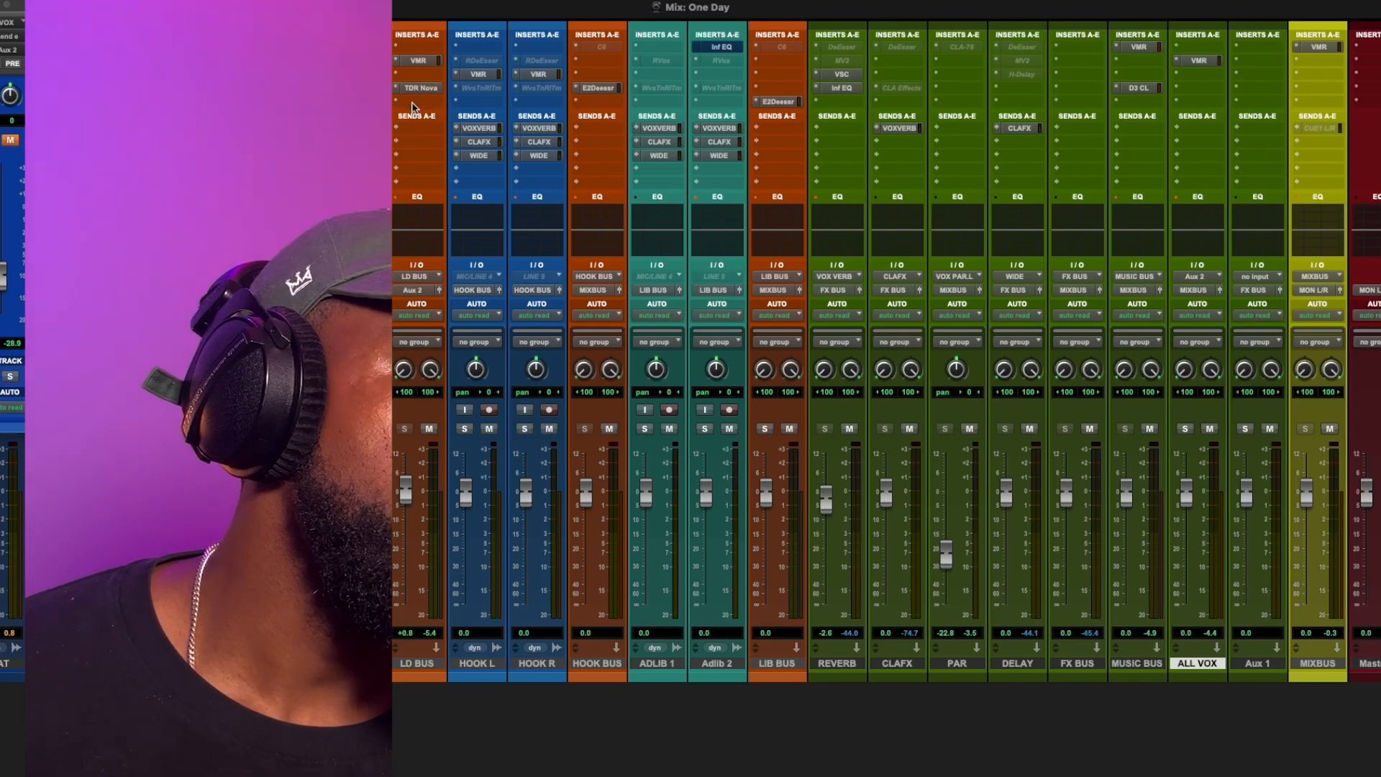
Insert VBC FG-Grey (stereo) in insert slot E of LD BUS and adjust its ratio
left_click(416, 102)
mouse_move(413, 108)
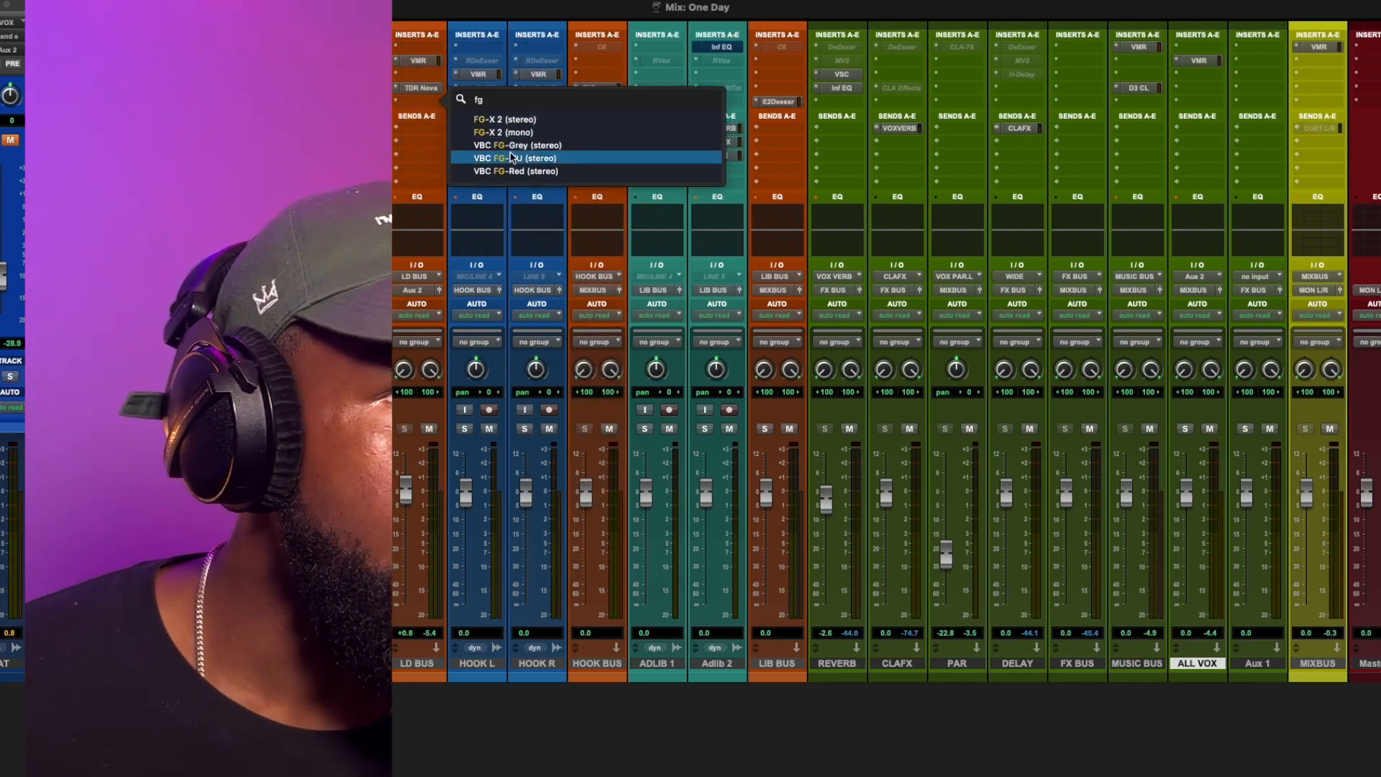
key("Escape")
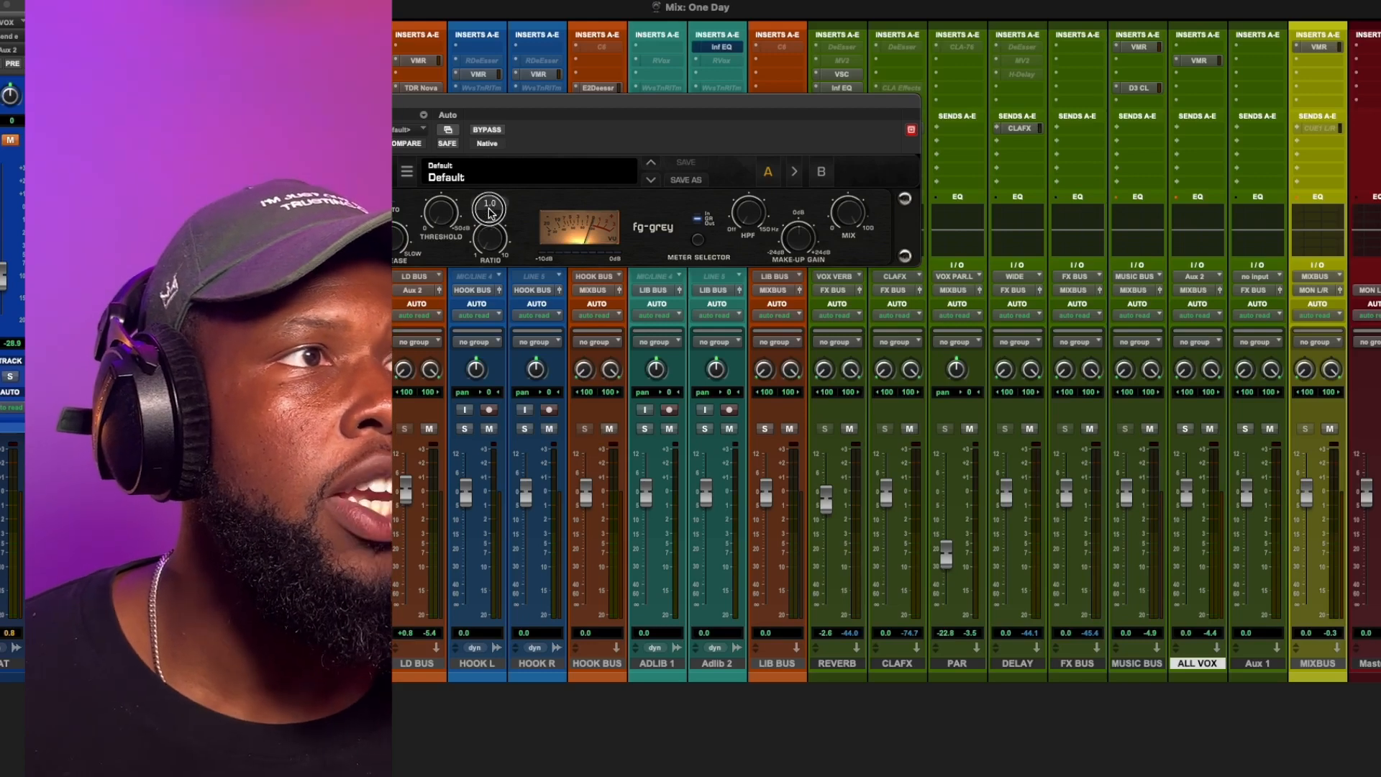
left_click_drag(489, 212, 486, 141)
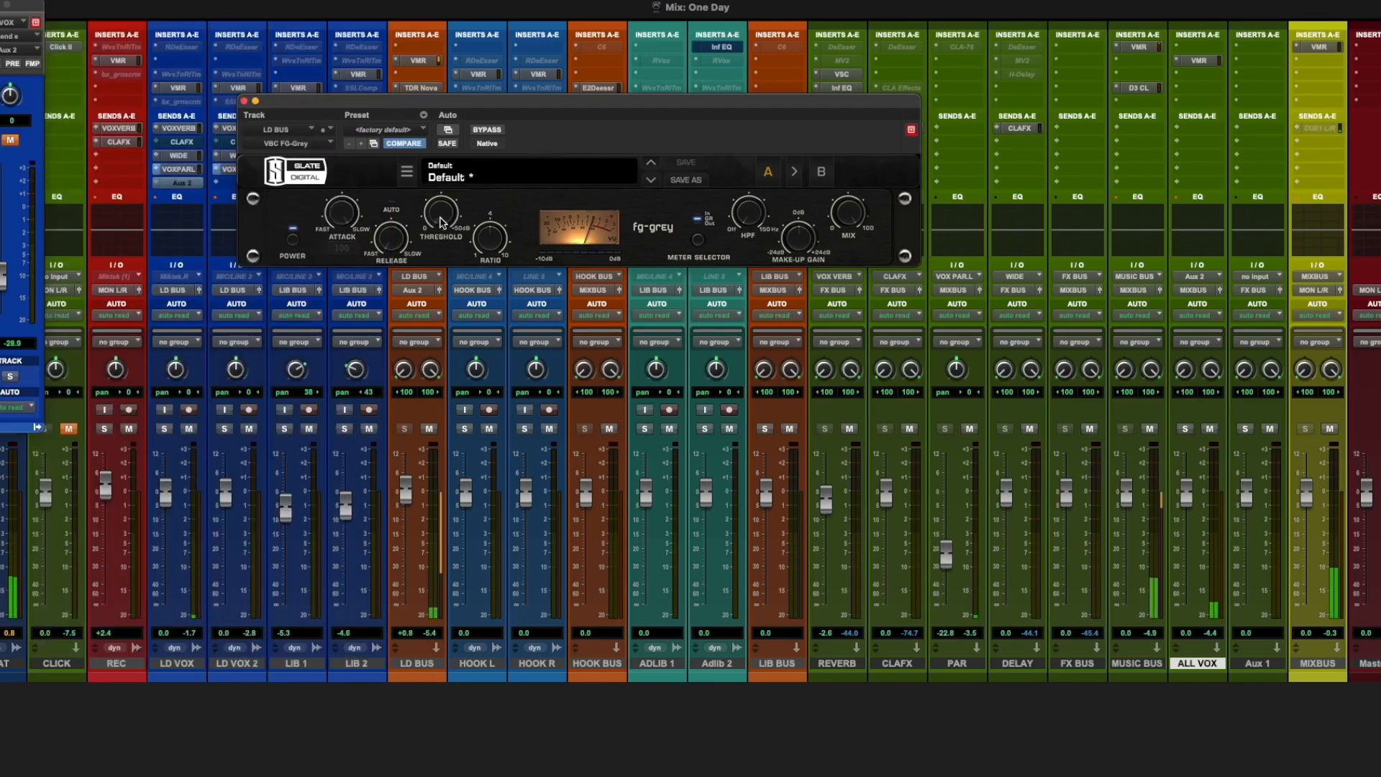
Adjust FG-Grey's threshold and make-up gain on LD BUS with the mix at 100%, and close the compressor
left_click_drag(439, 194, 440, 170)
left_click_drag(439, 166, 440, 146)
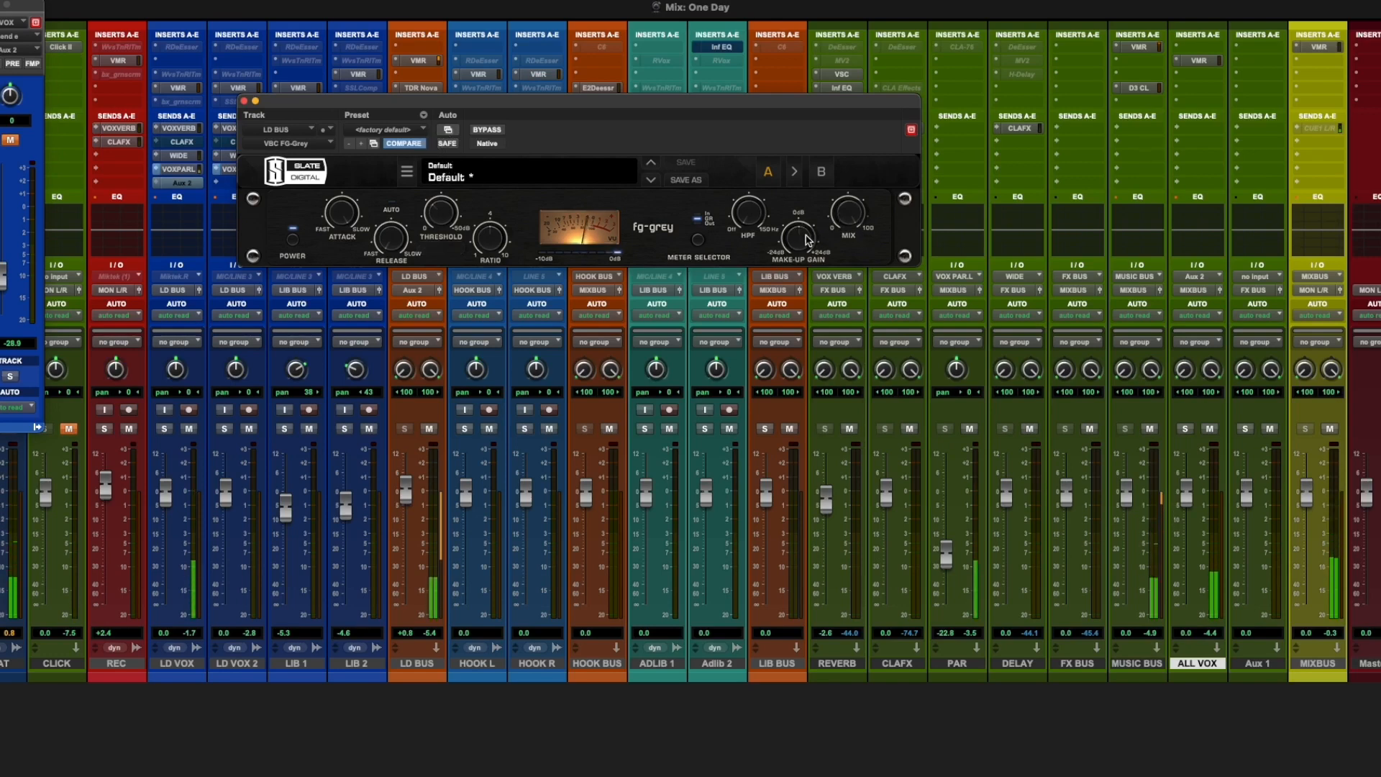
left_click_drag(799, 238, 826, 224)
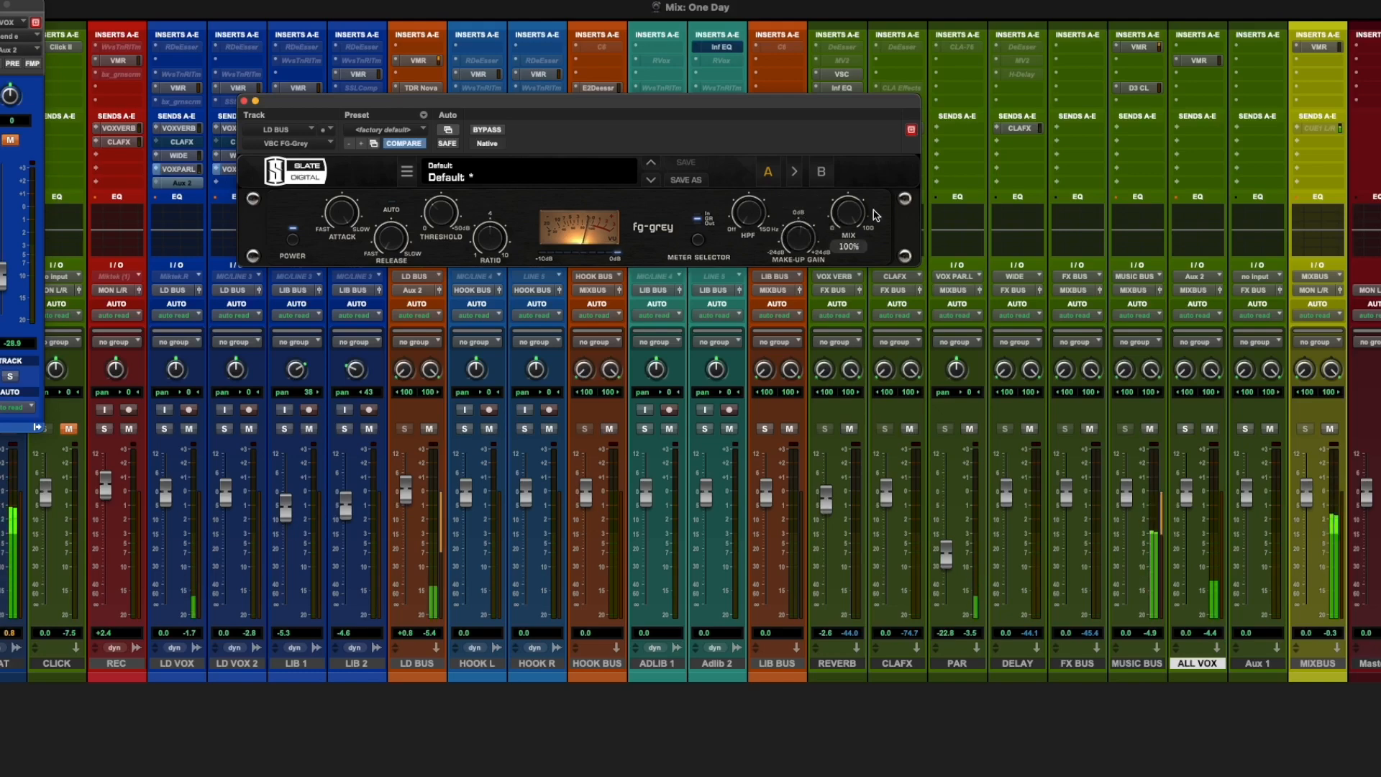
left_click(245, 101)
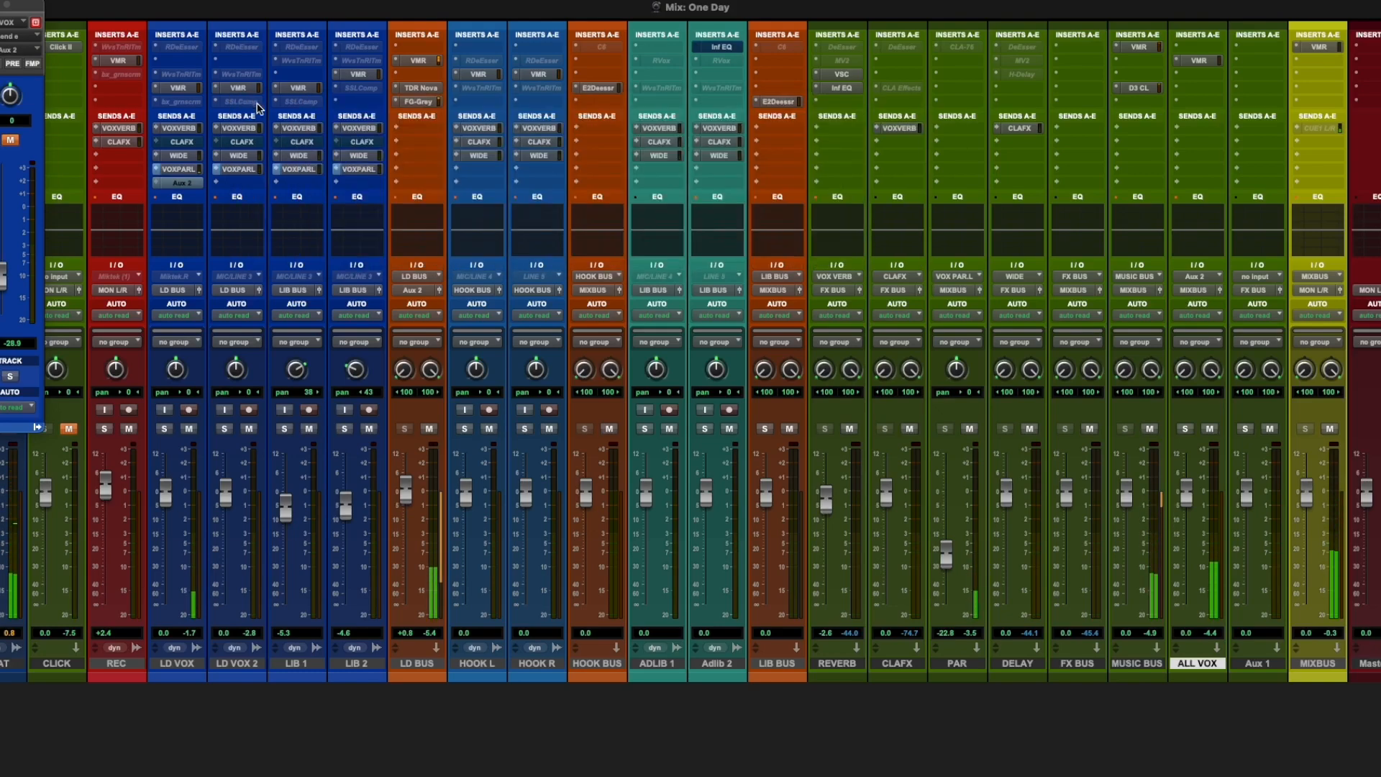
Insert Virtual Mix Rack (mono) on PAR, with a VCC Channel set to Brit 4k G in slot A and FG-Stress in slot B
left_click(938, 50)
type("virt")
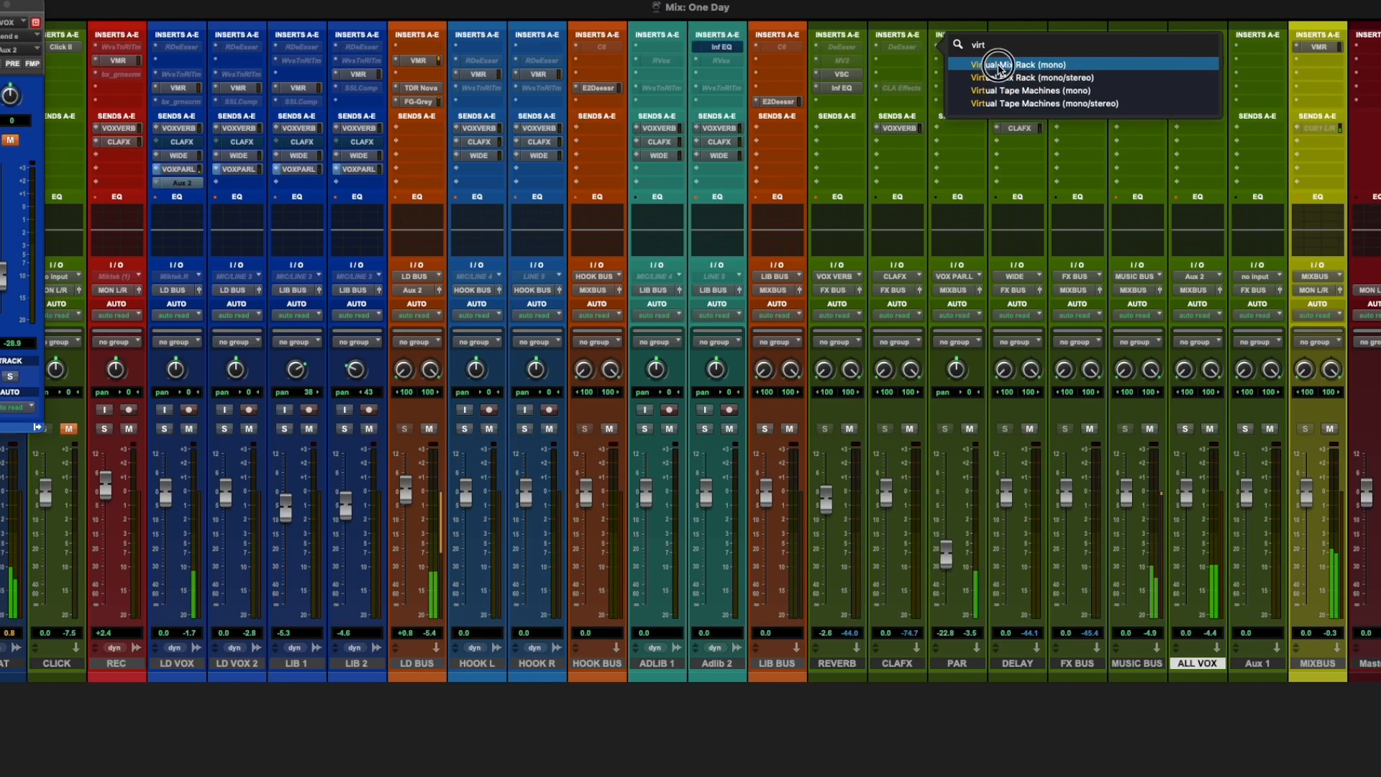
key("Return")
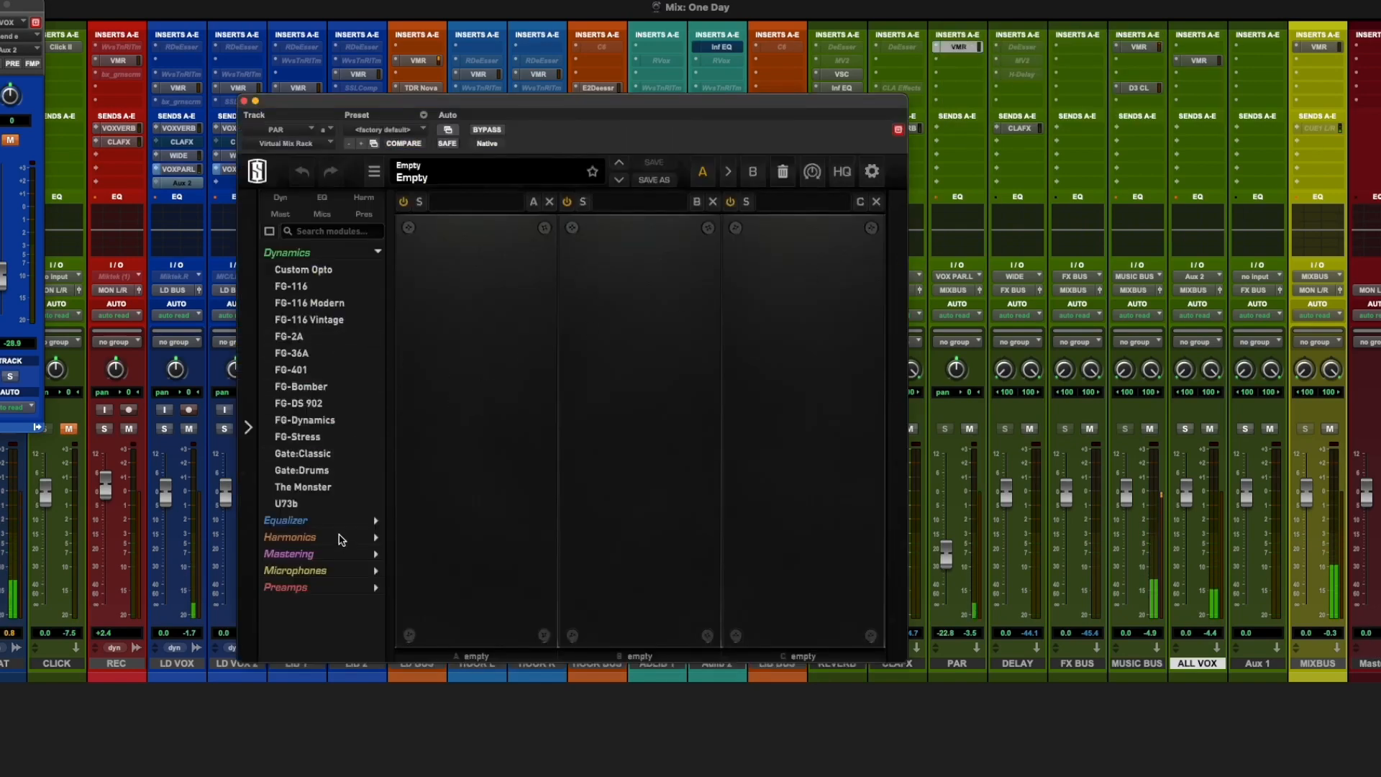
left_click(342, 538)
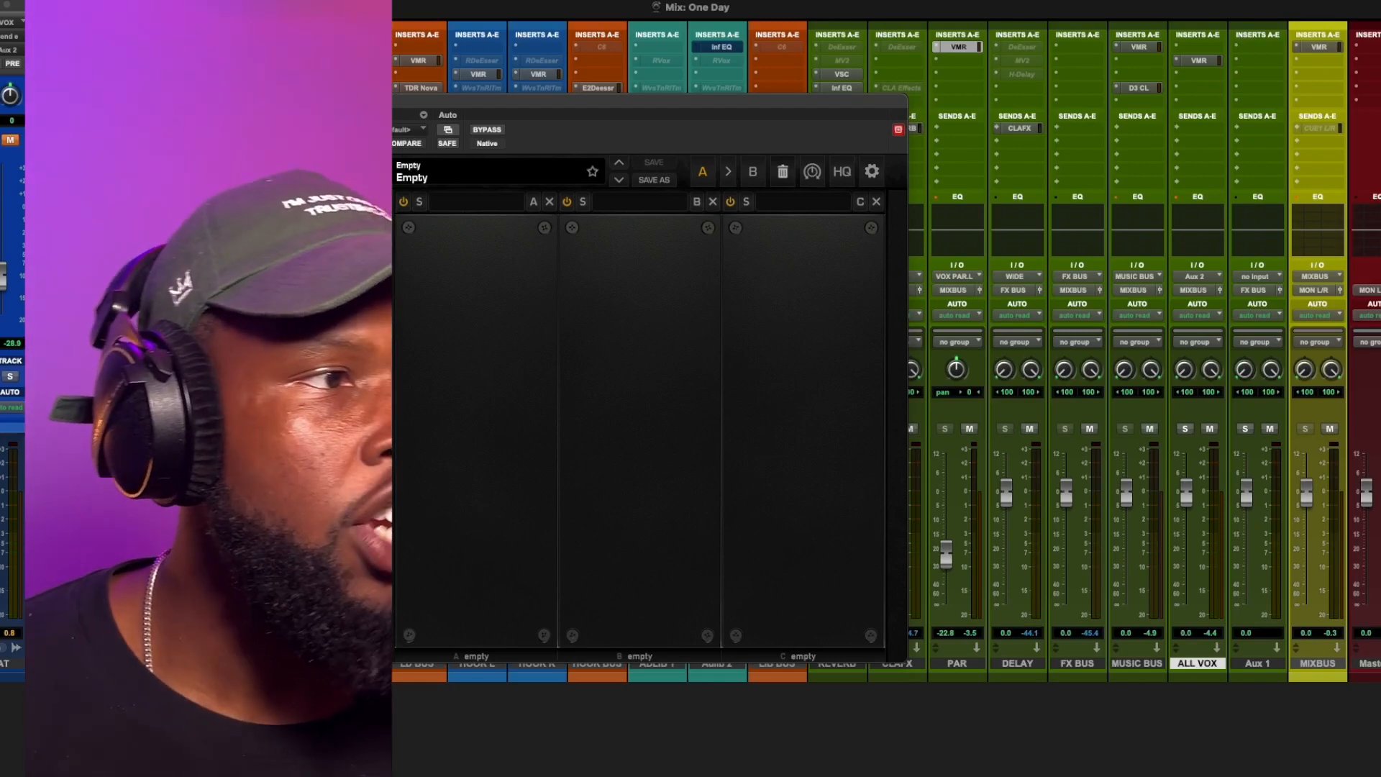
left_click_drag(316, 471, 524, 478)
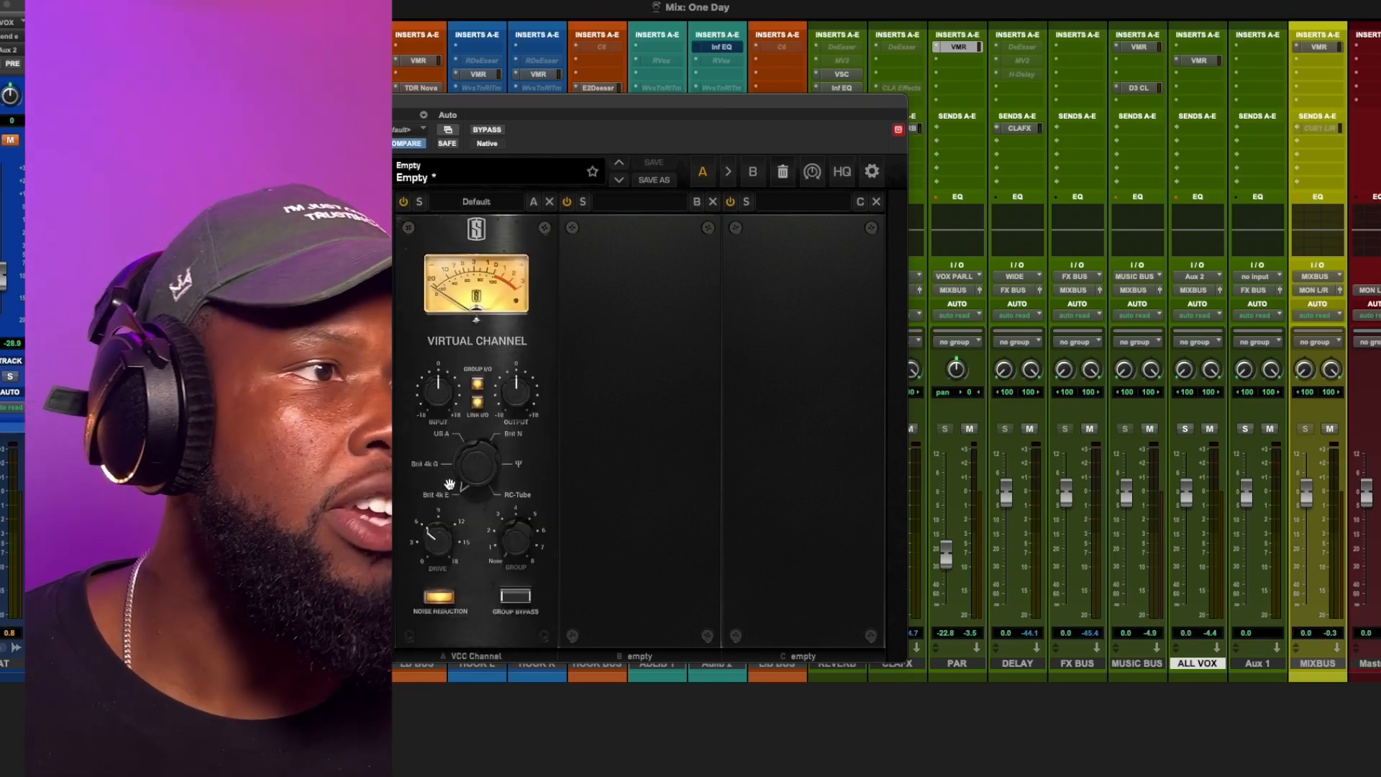
left_click_drag(521, 559, 516, 523)
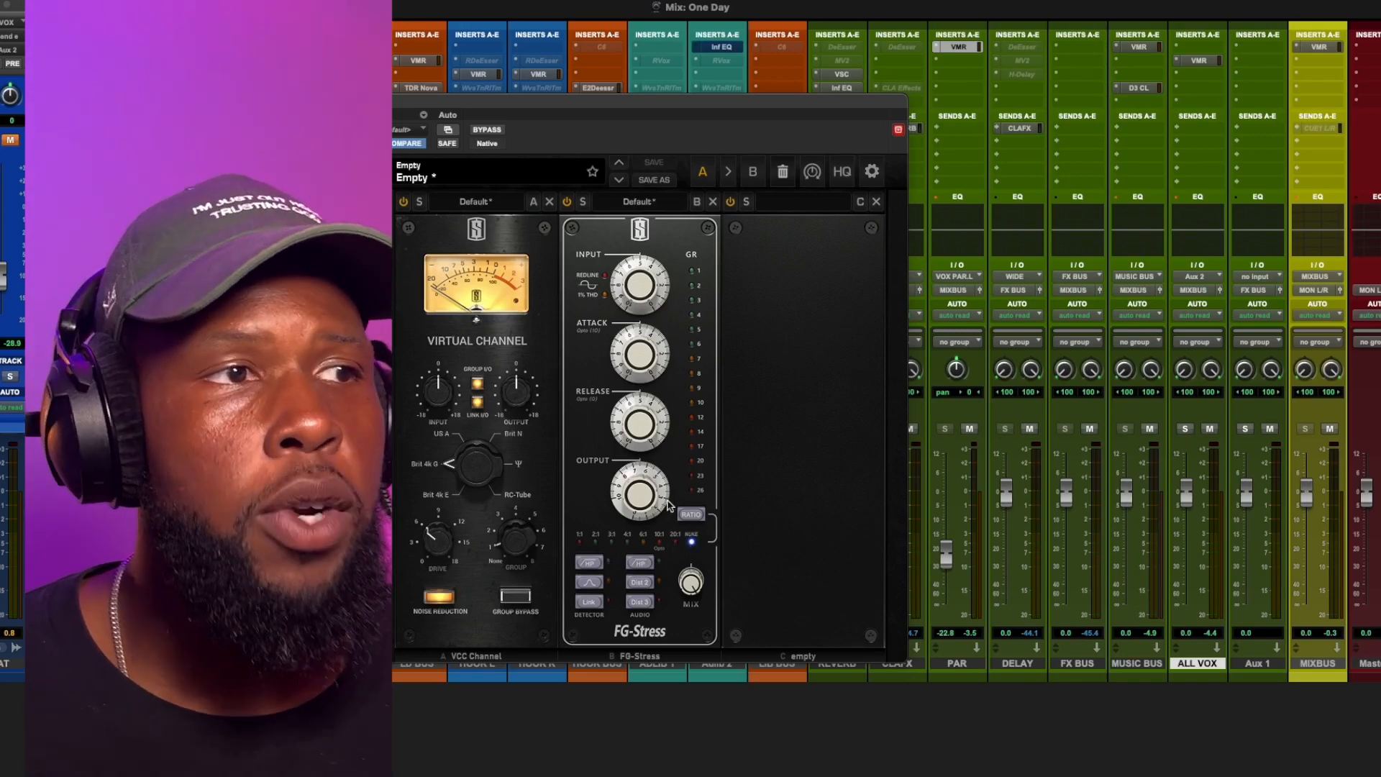
During playback, adjust FG-Stress's release, set its input to 8.10 and output to 1.40, and close the rack
key("space")
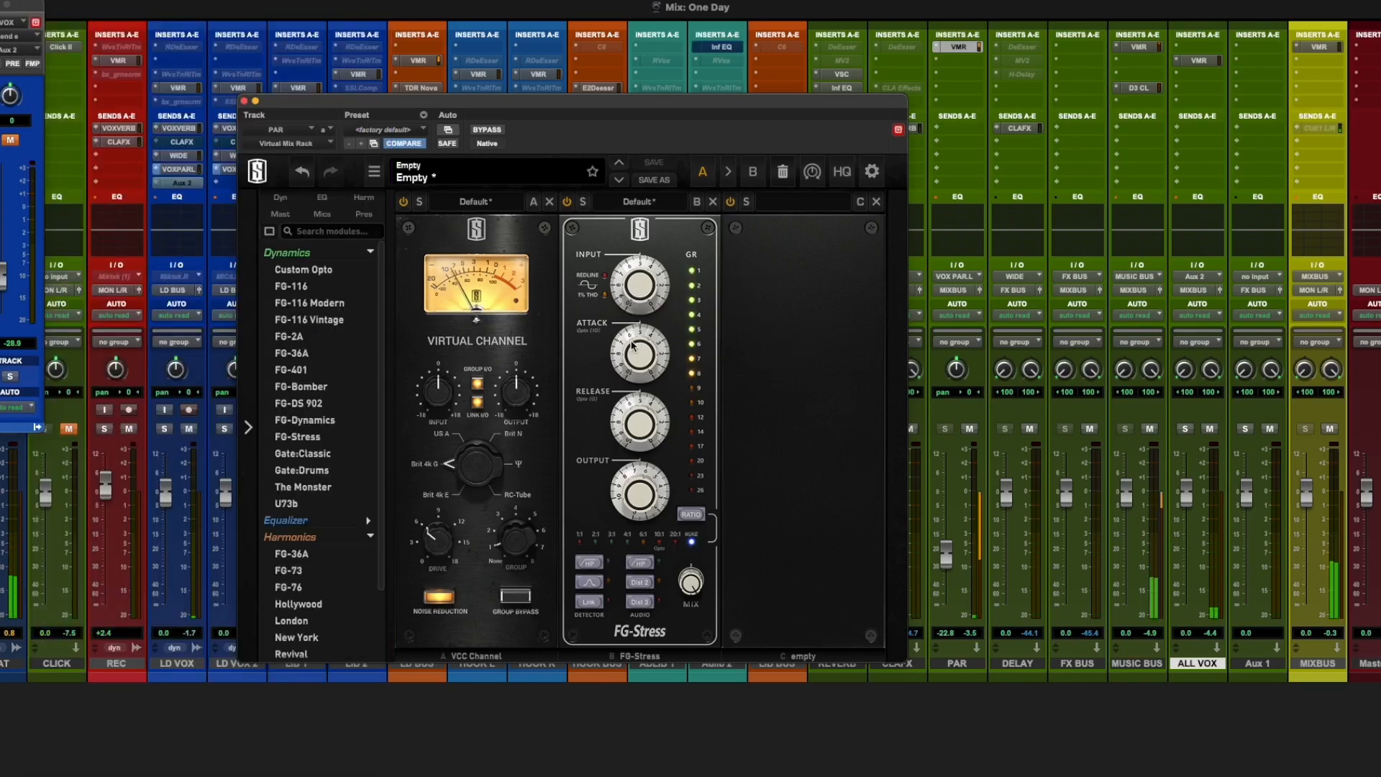
left_click_drag(640, 427, 640, 489)
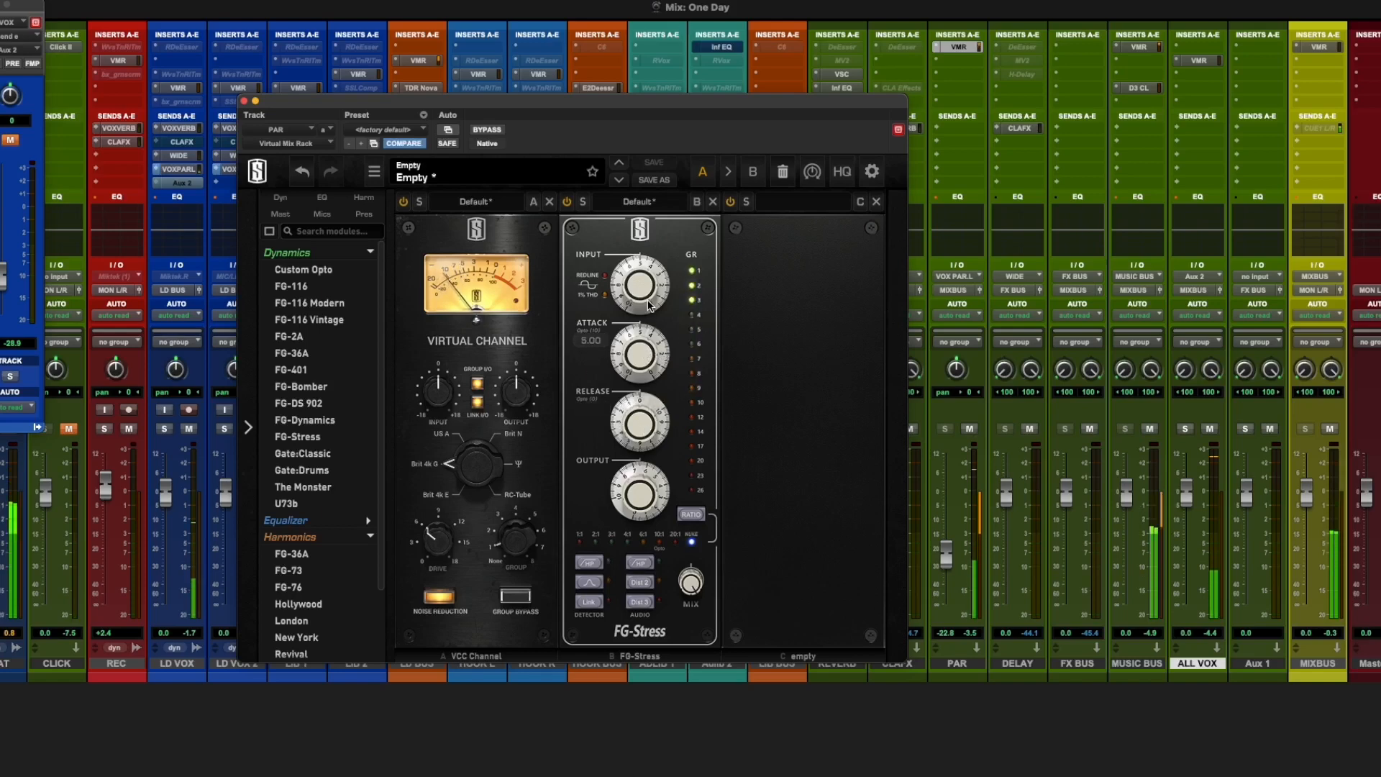
left_click_drag(650, 306, 641, 212)
left_click(836, 332)
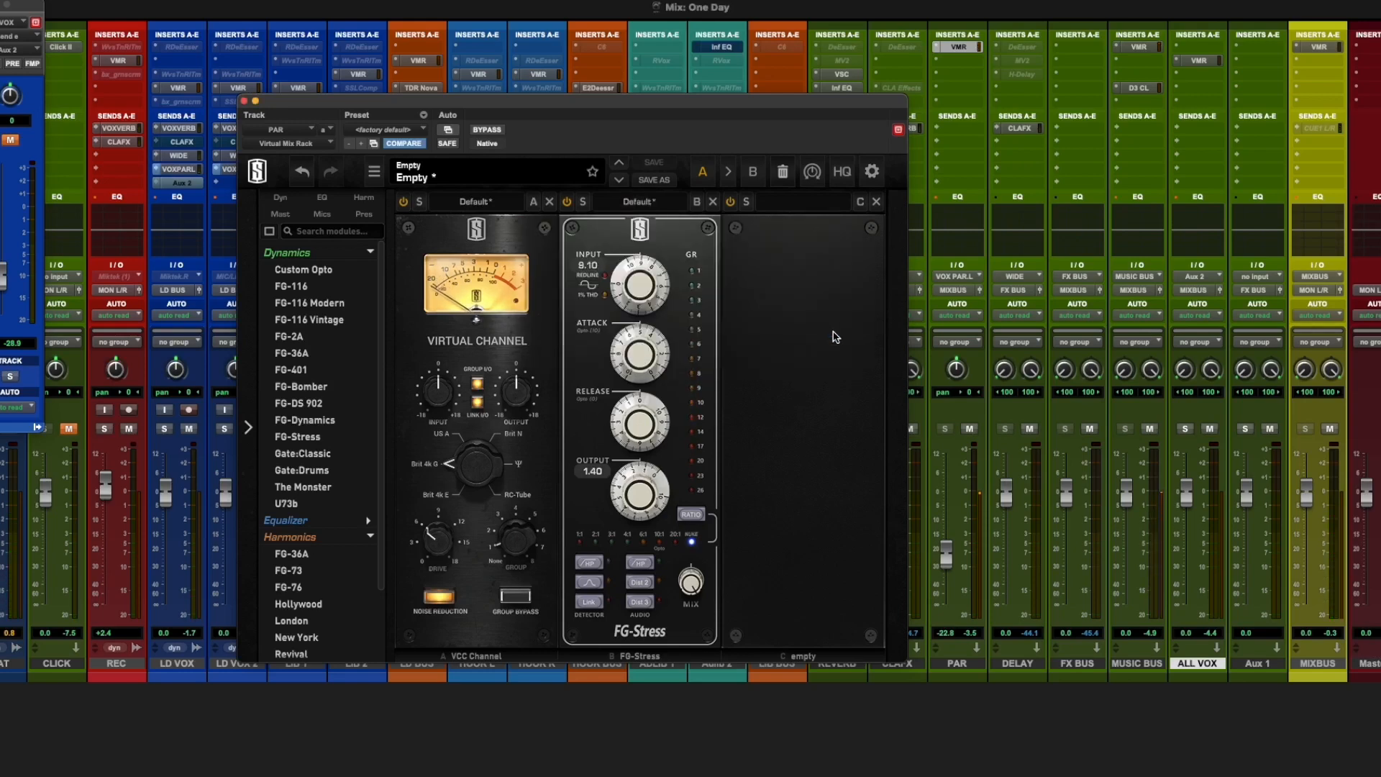
left_click(822, 331)
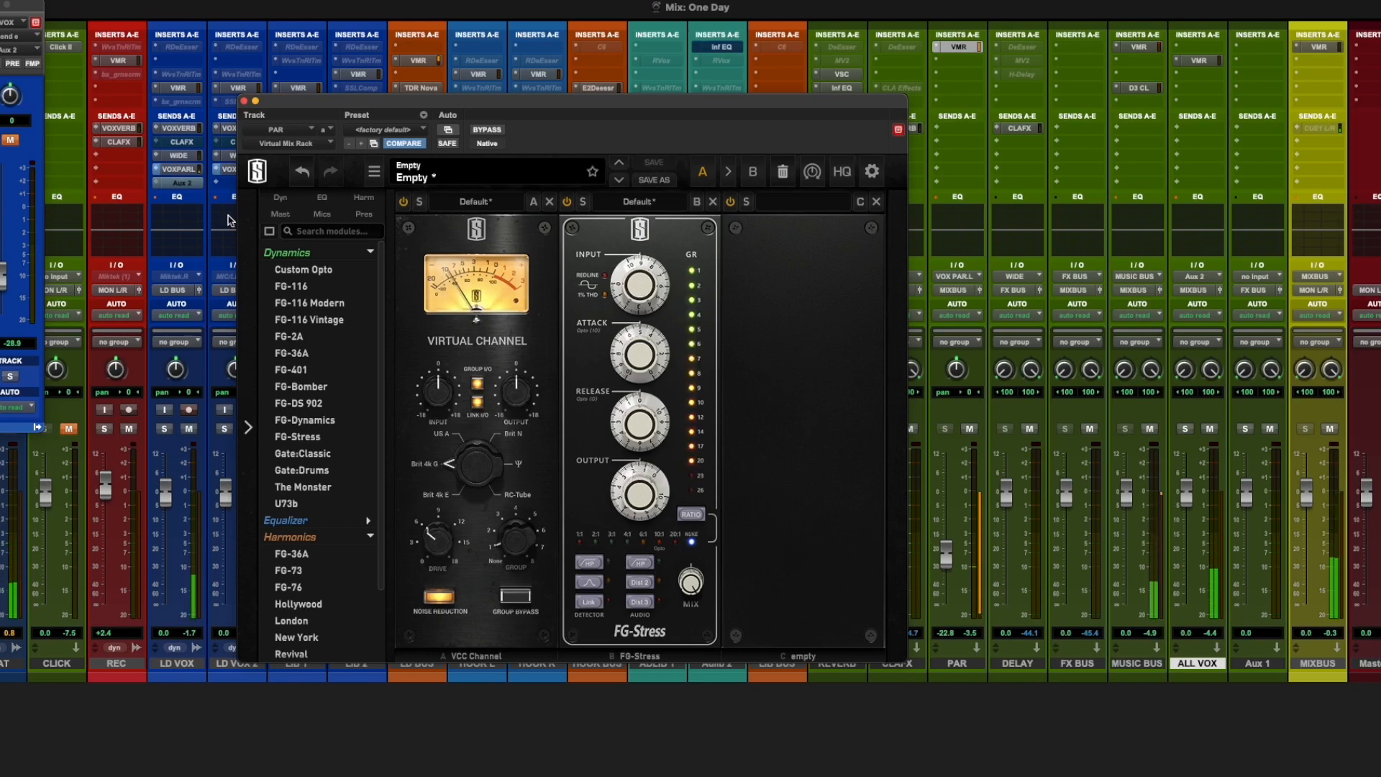
left_click(244, 100)
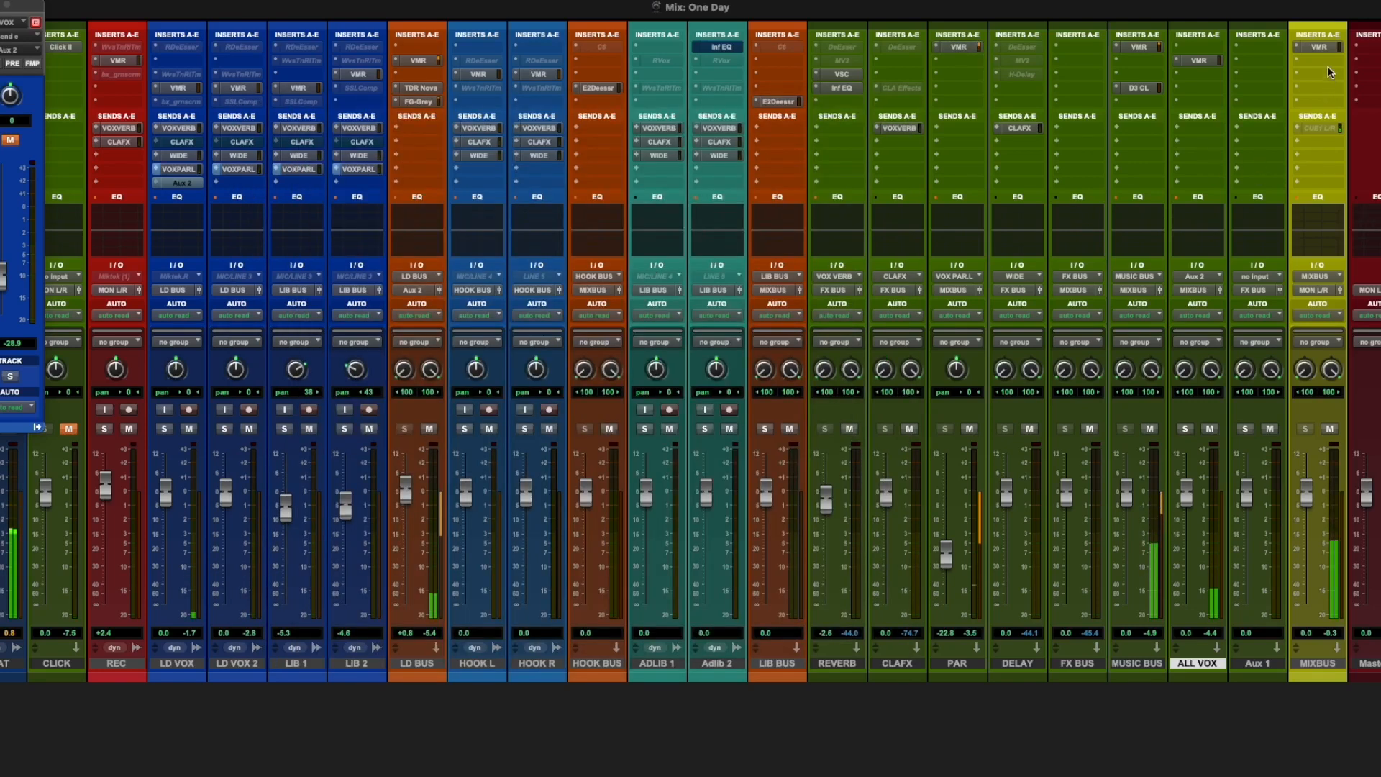
Add FG-Dynamics to slot B of MIXBUS's VMR with fast compressor attack, 1.45 dB threshold and 2.22 dB output, and close the rack
left_click(1318, 47)
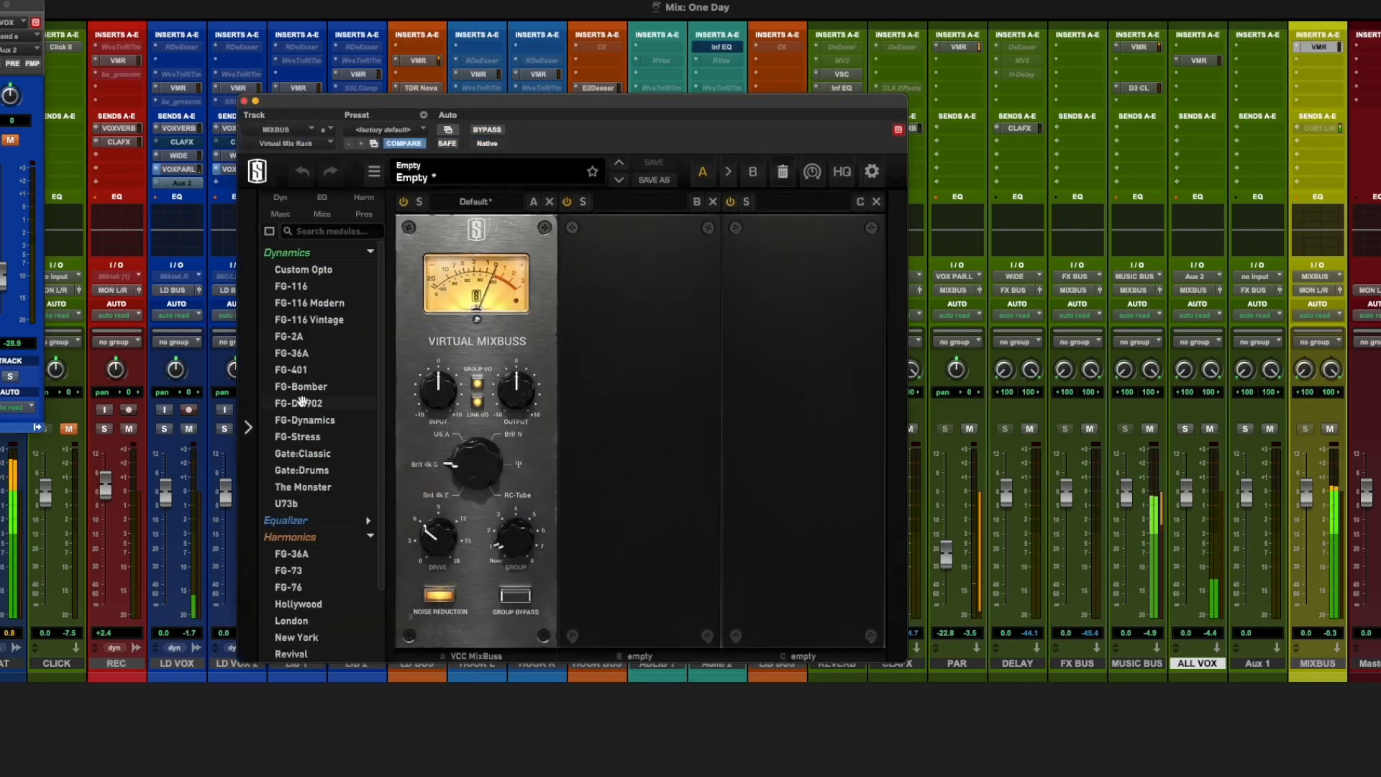
left_click_drag(302, 420, 704, 452)
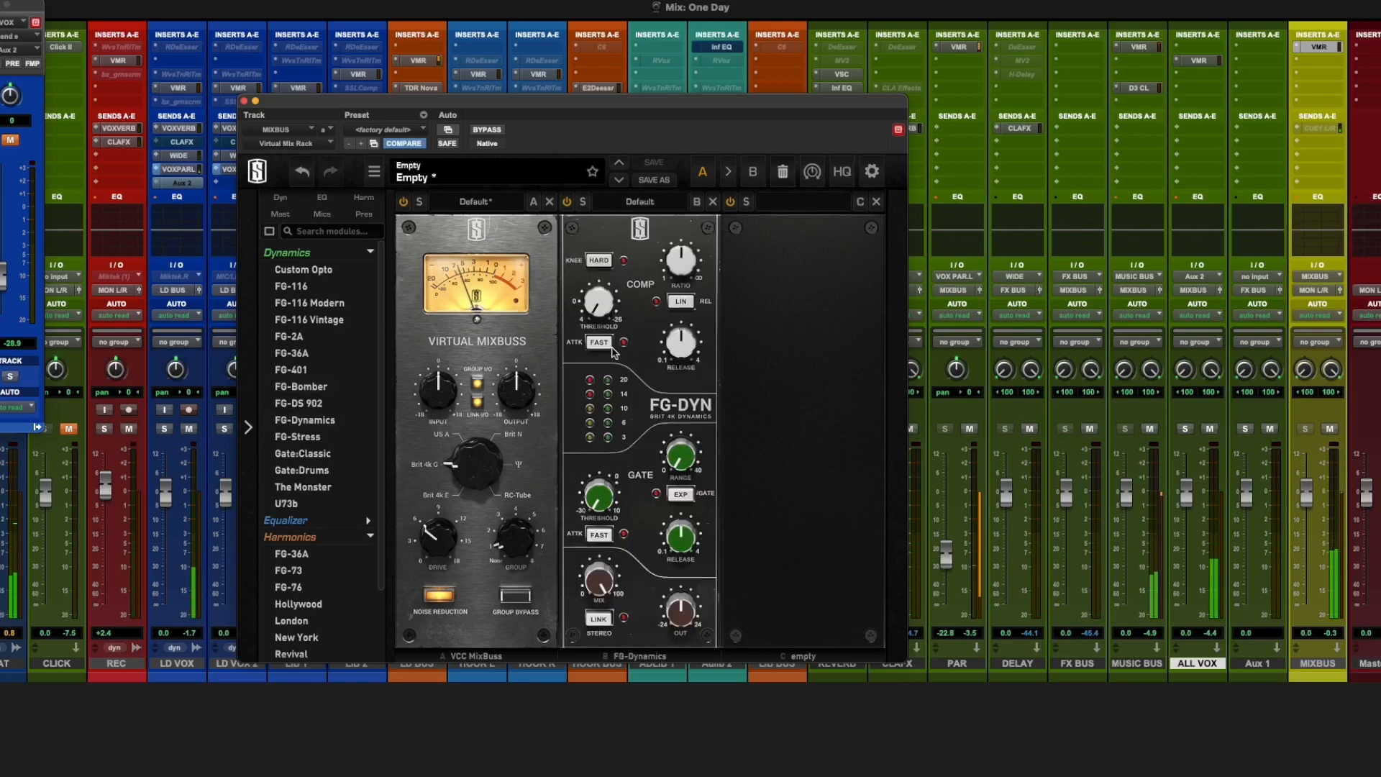
mouse_move(592, 311)
left_mouse_down()
mouse_move(577, 250)
mouse_move(590, 322)
left_mouse_up()
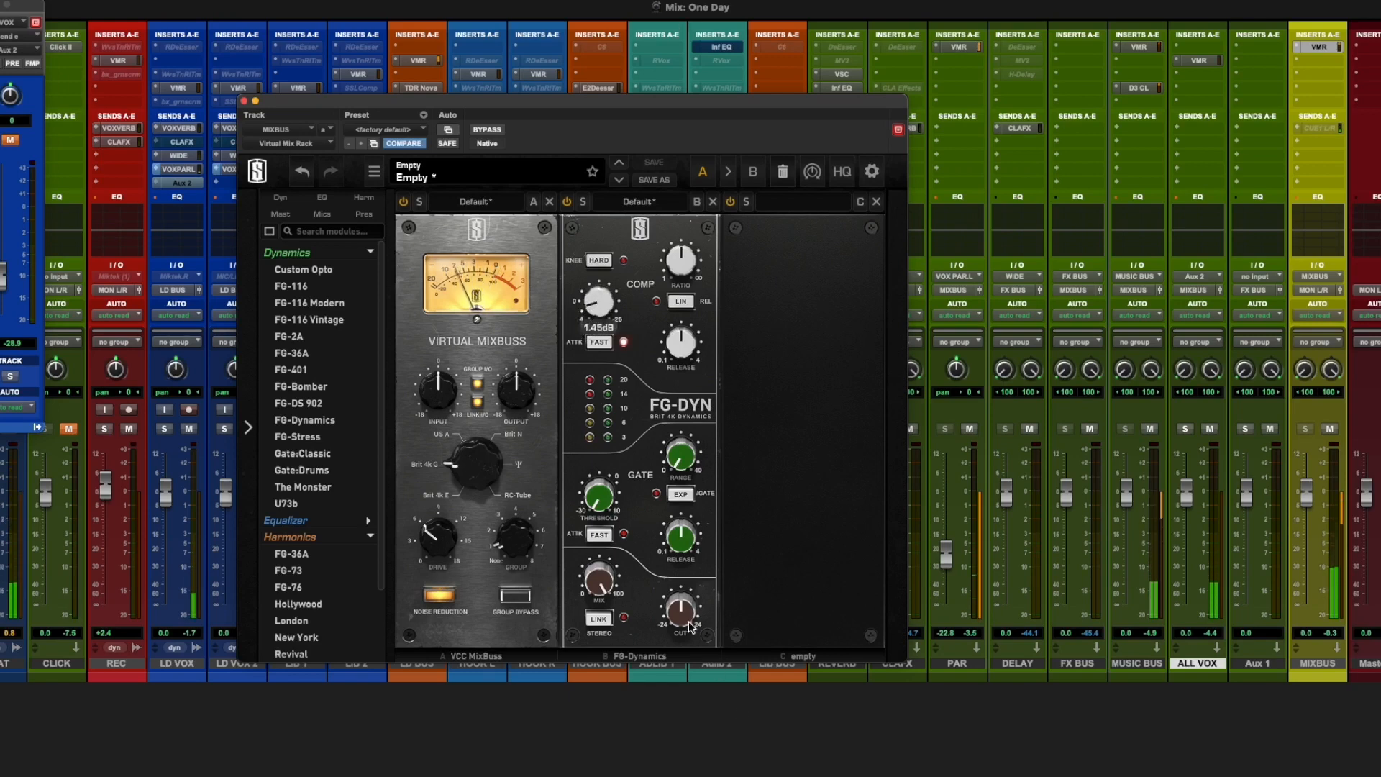
left_click_drag(689, 626, 680, 602)
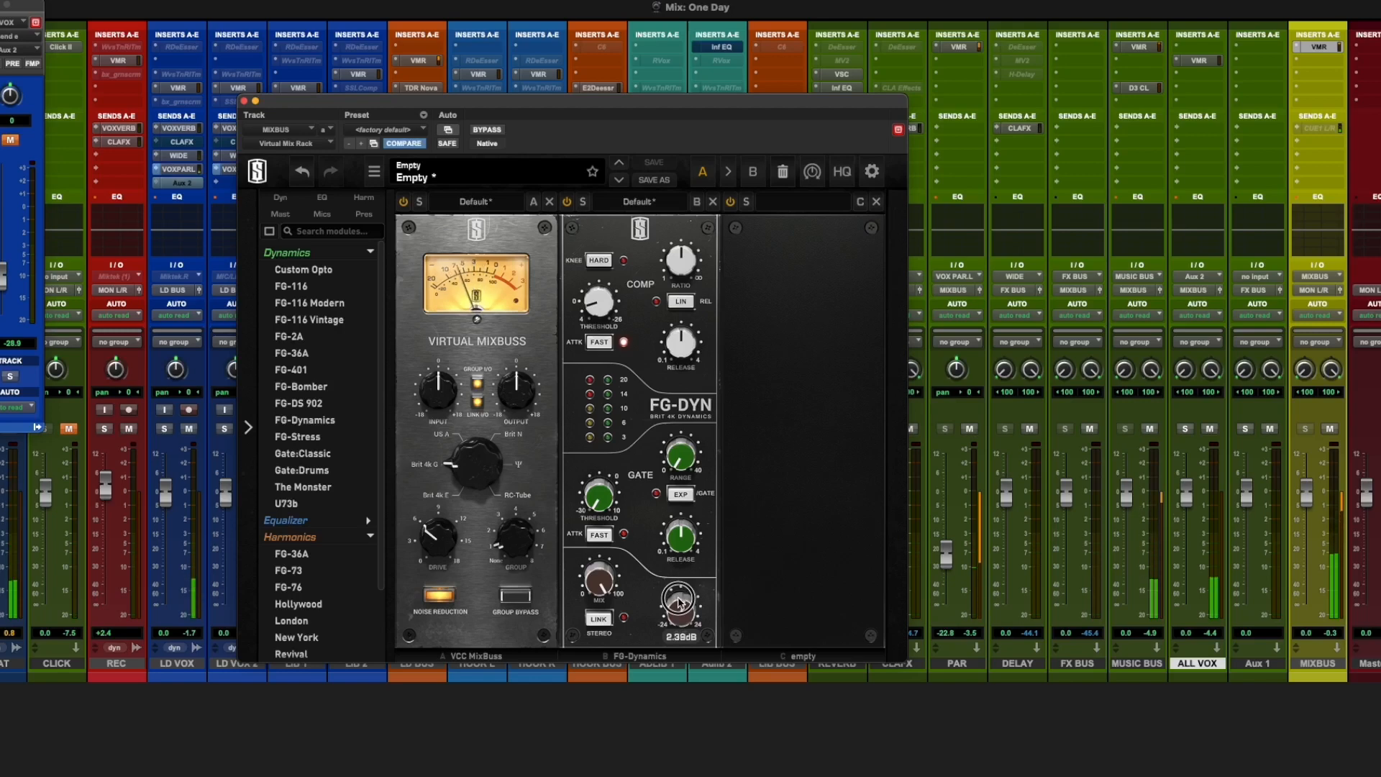
left_click(678, 610)
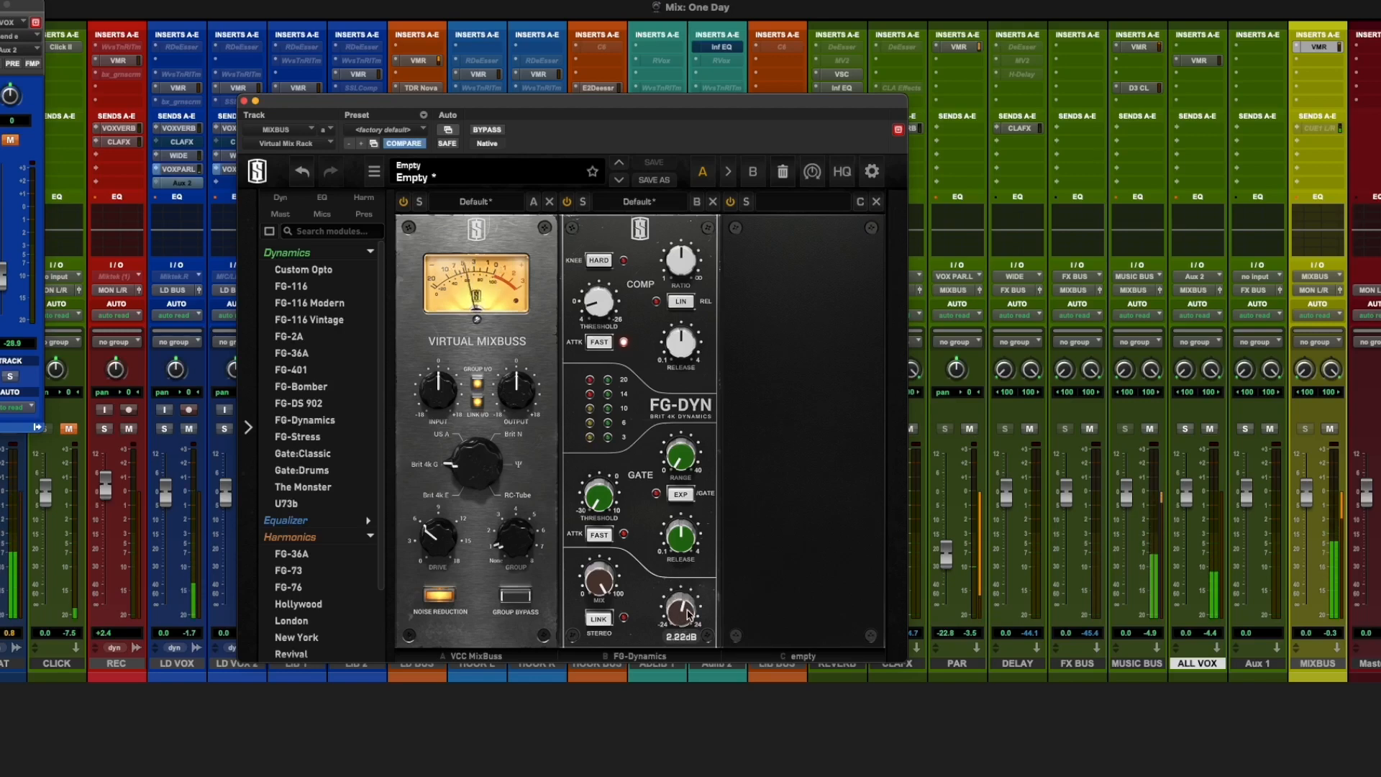
left_click(244, 100)
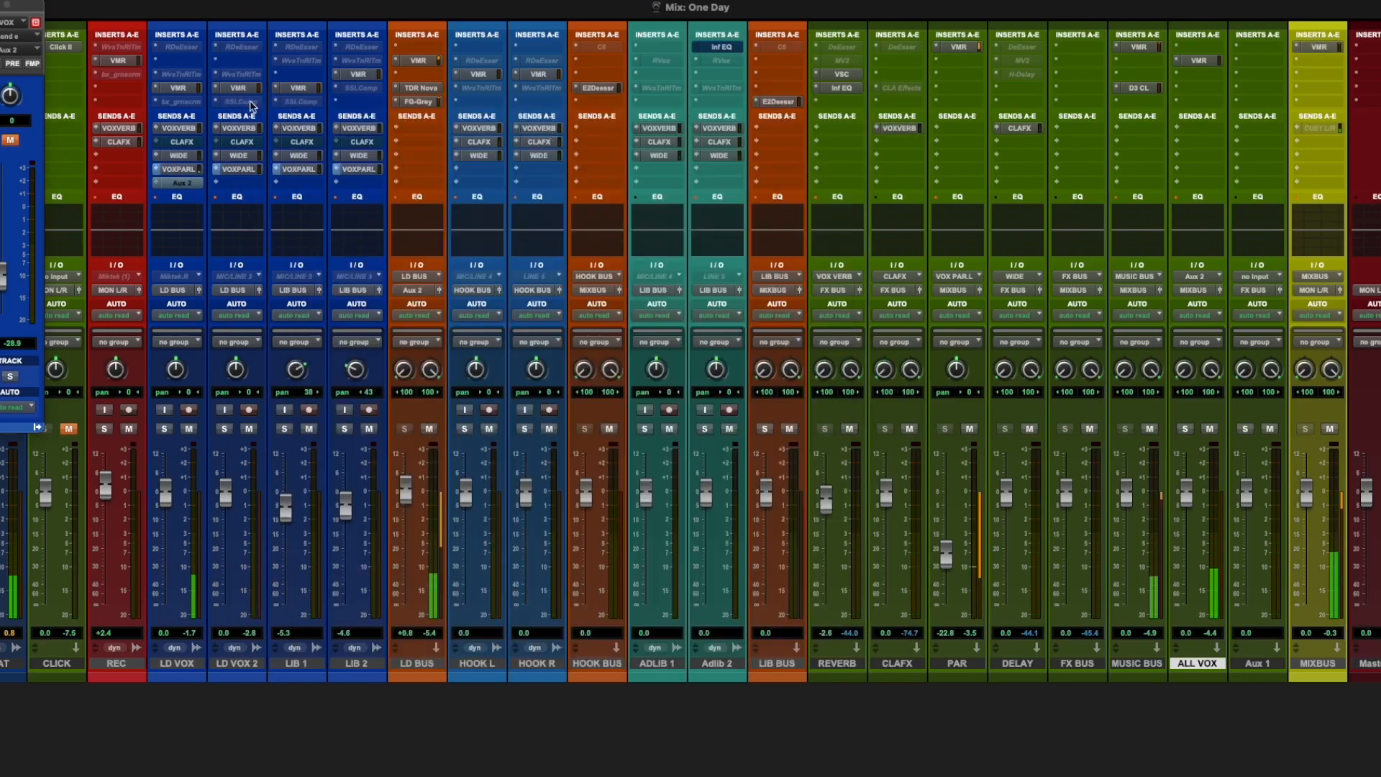
Reopen MIXBUS's VMR, load the FG-S equalizer into slot C, and collapse the Harmonics module group
left_click(1322, 46)
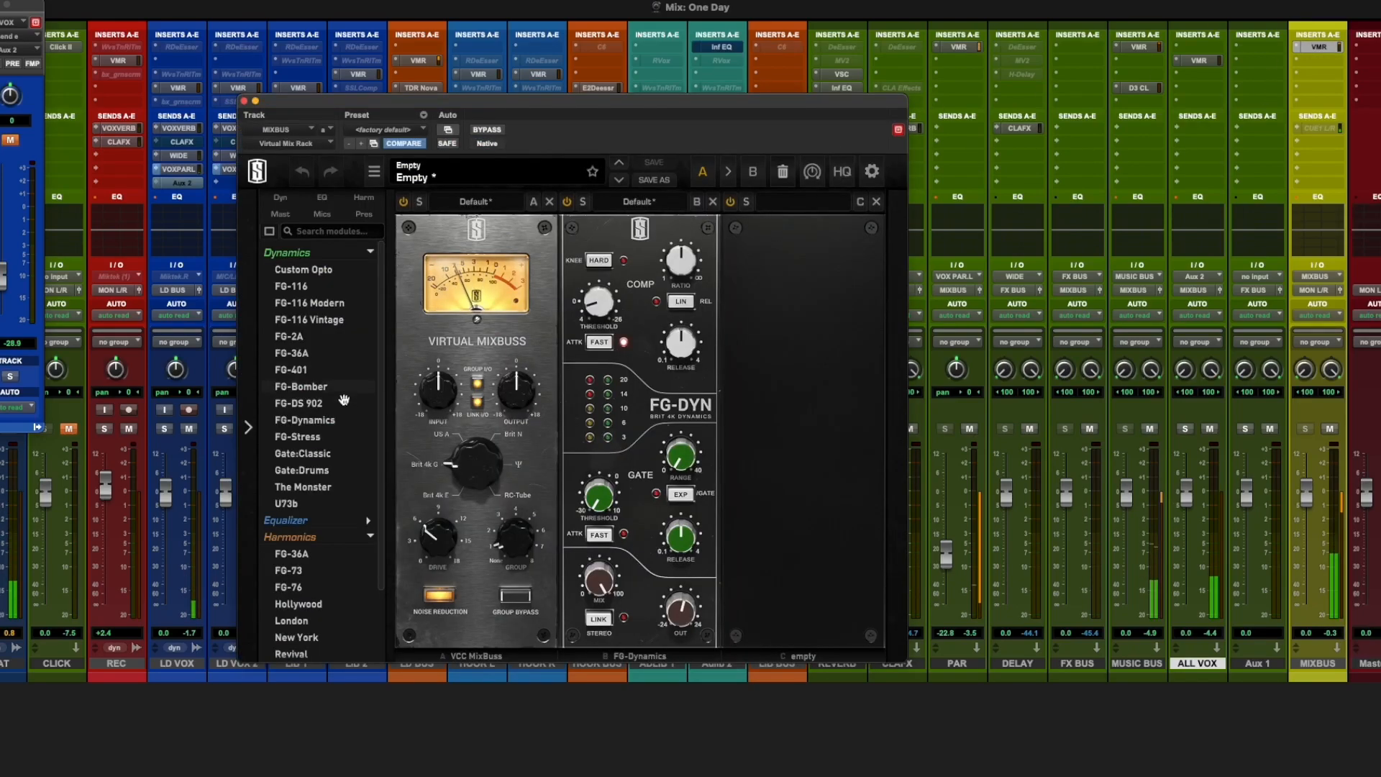
left_click(344, 253)
left_click(335, 270)
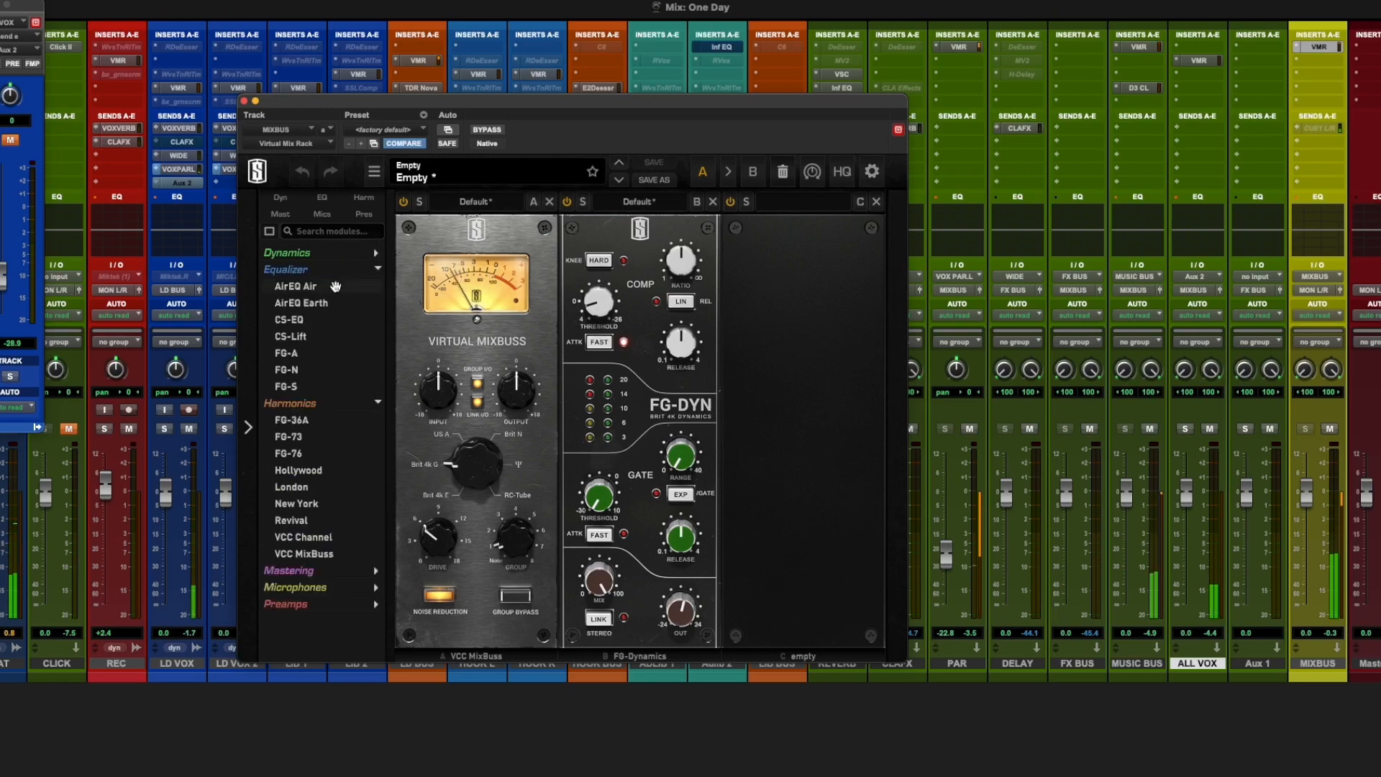
double_click(302, 389)
left_click(378, 404)
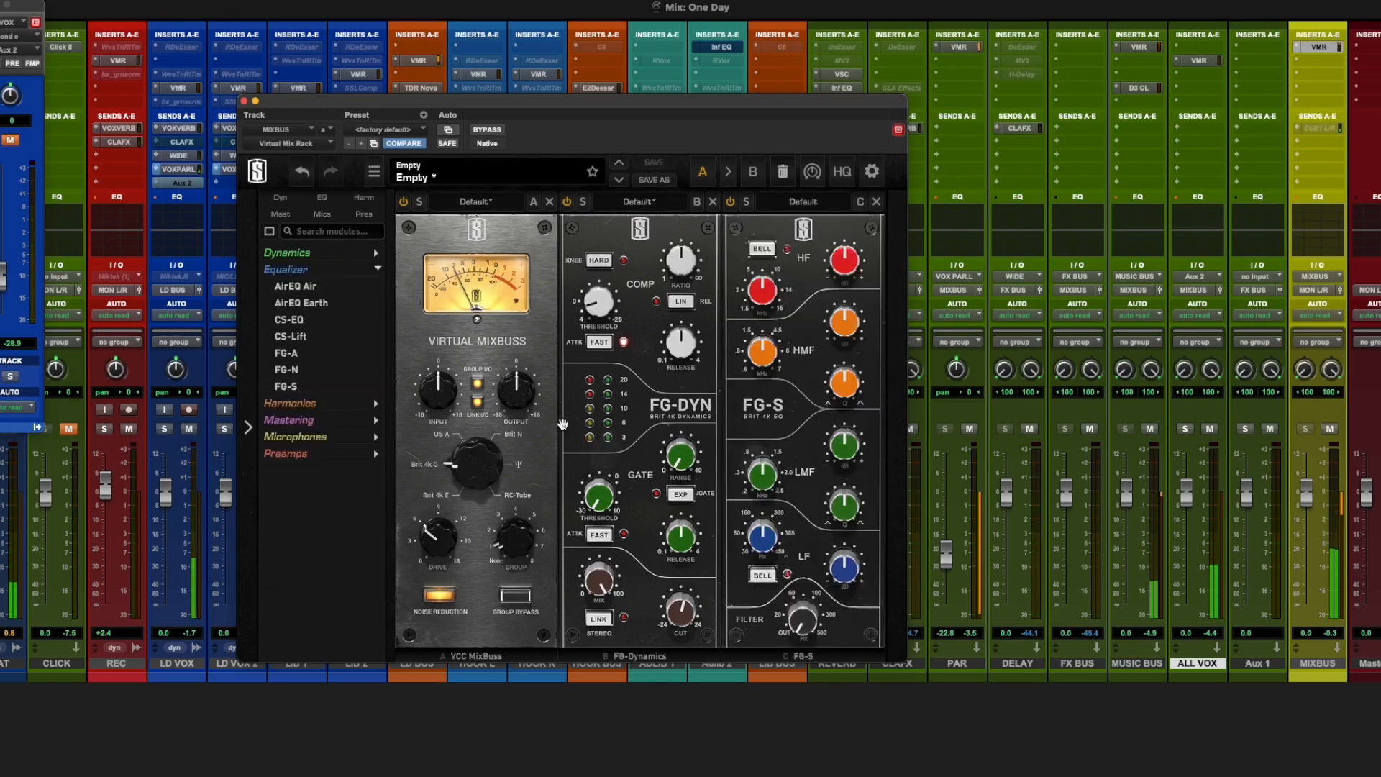
Adjust FG-S's low-frequency band as a bell, set its filter, and close the MIXBUS rack
left_click_drag(844, 568, 853, 482)
left_click_drag(765, 533, 797, 571)
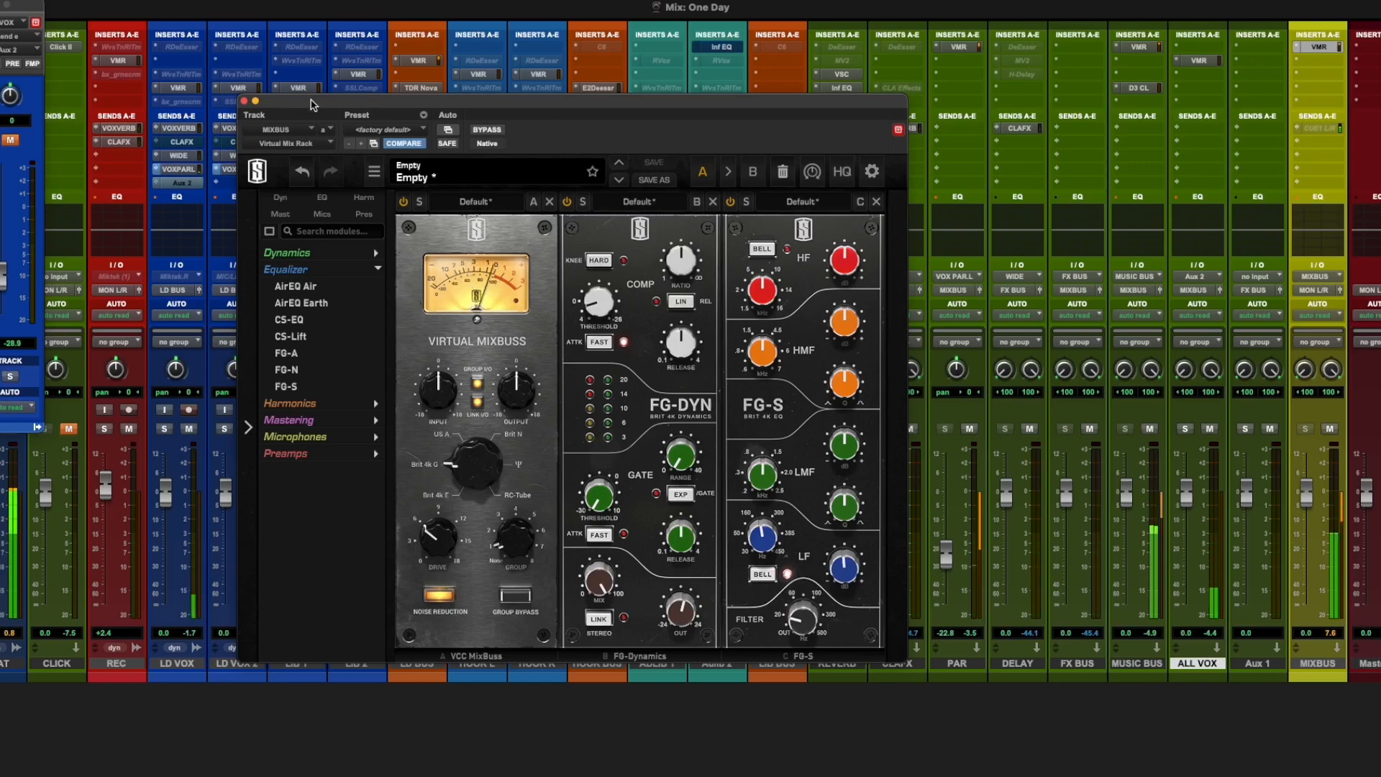
left_click(244, 101)
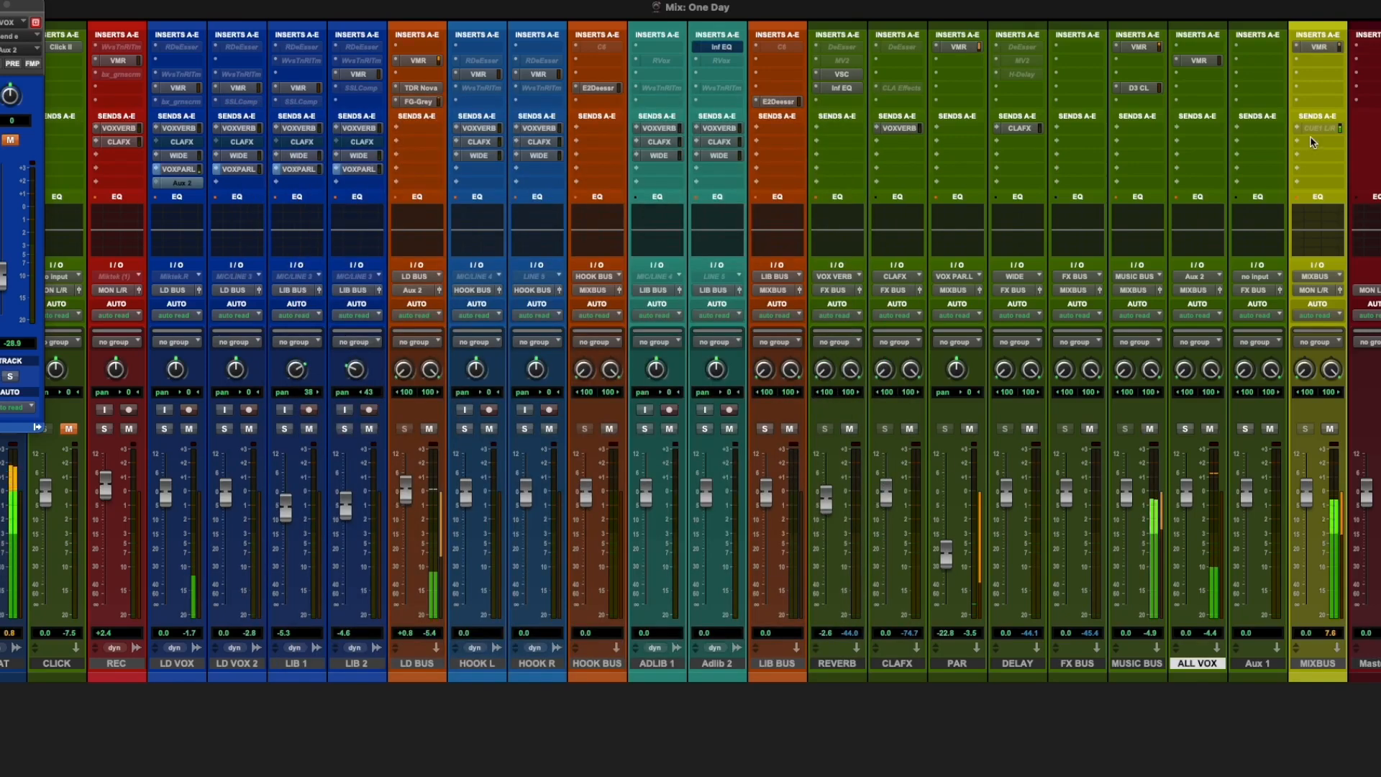
Review the Virtual MixBuss and FG-401 settings in MUSIC BUS's VMR, and close the rack
left_click(1143, 48)
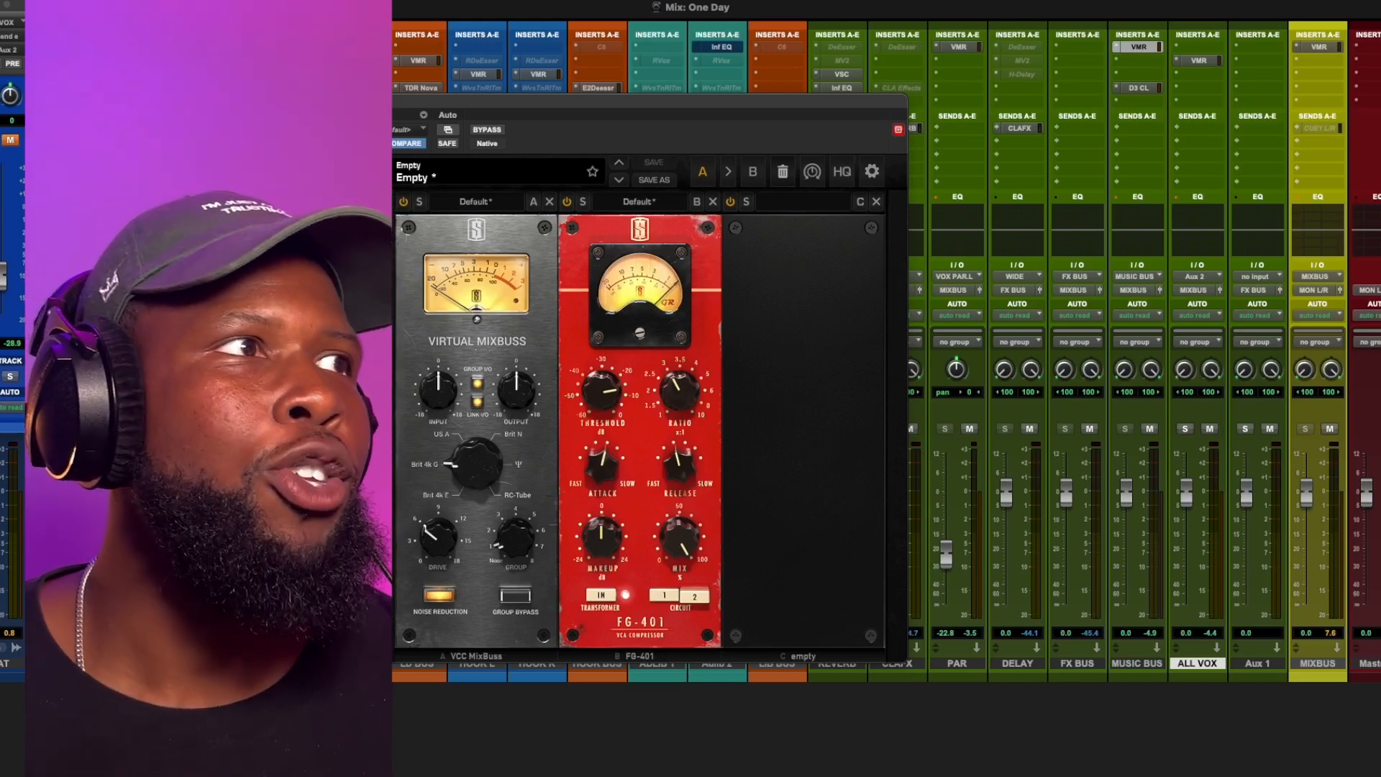
key("super+w")
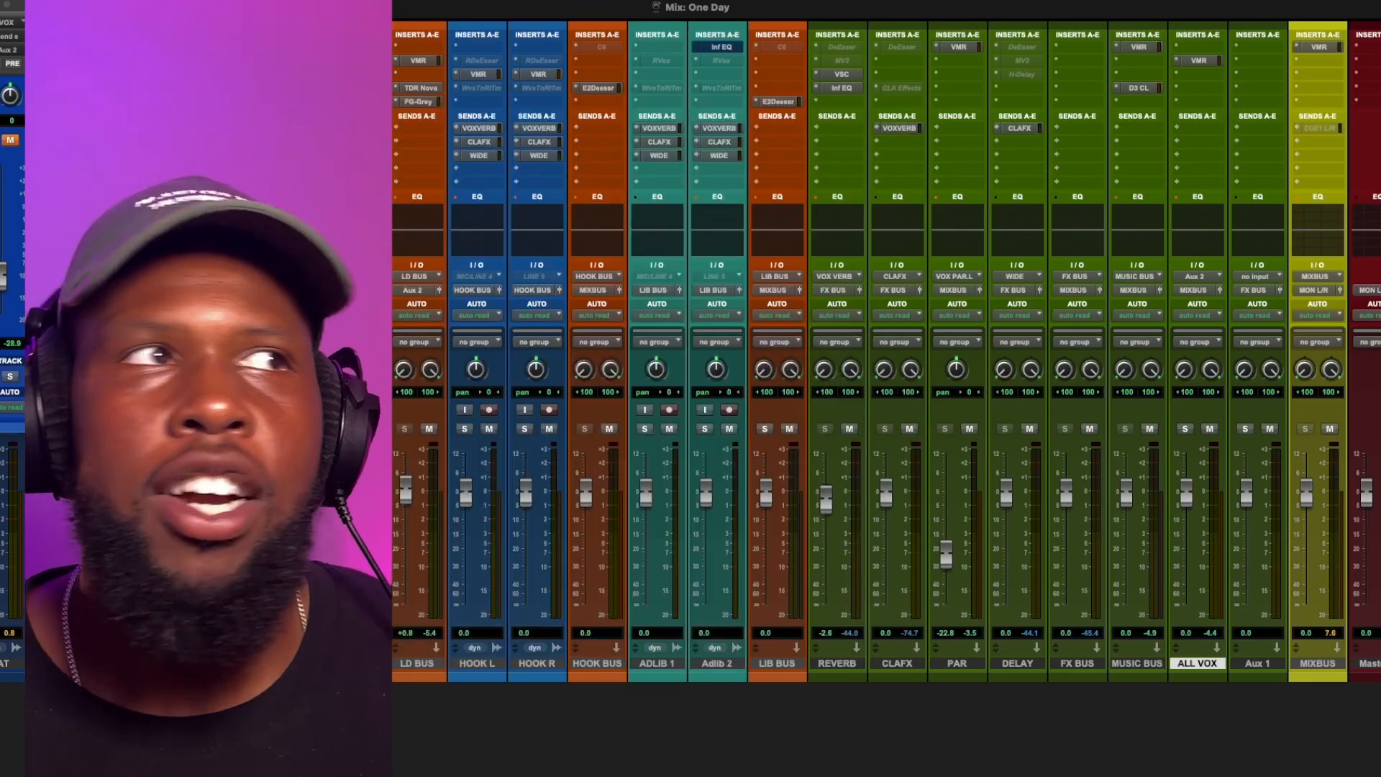
Bypass FG-Grey, TDR Nova and VMR on LD BUS, and start playback to hear the unprocessed lead vocal bus
left_click(418, 101)
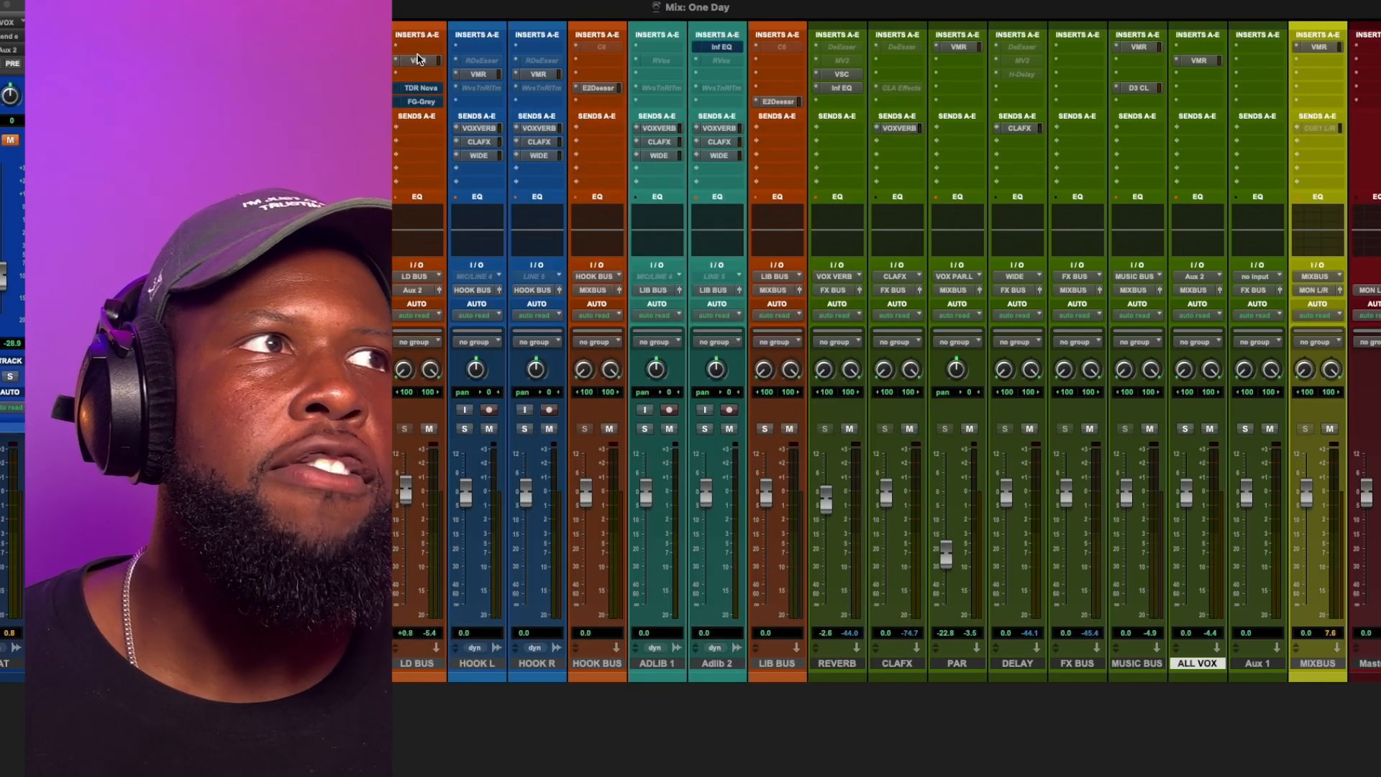
left_click(418, 60)
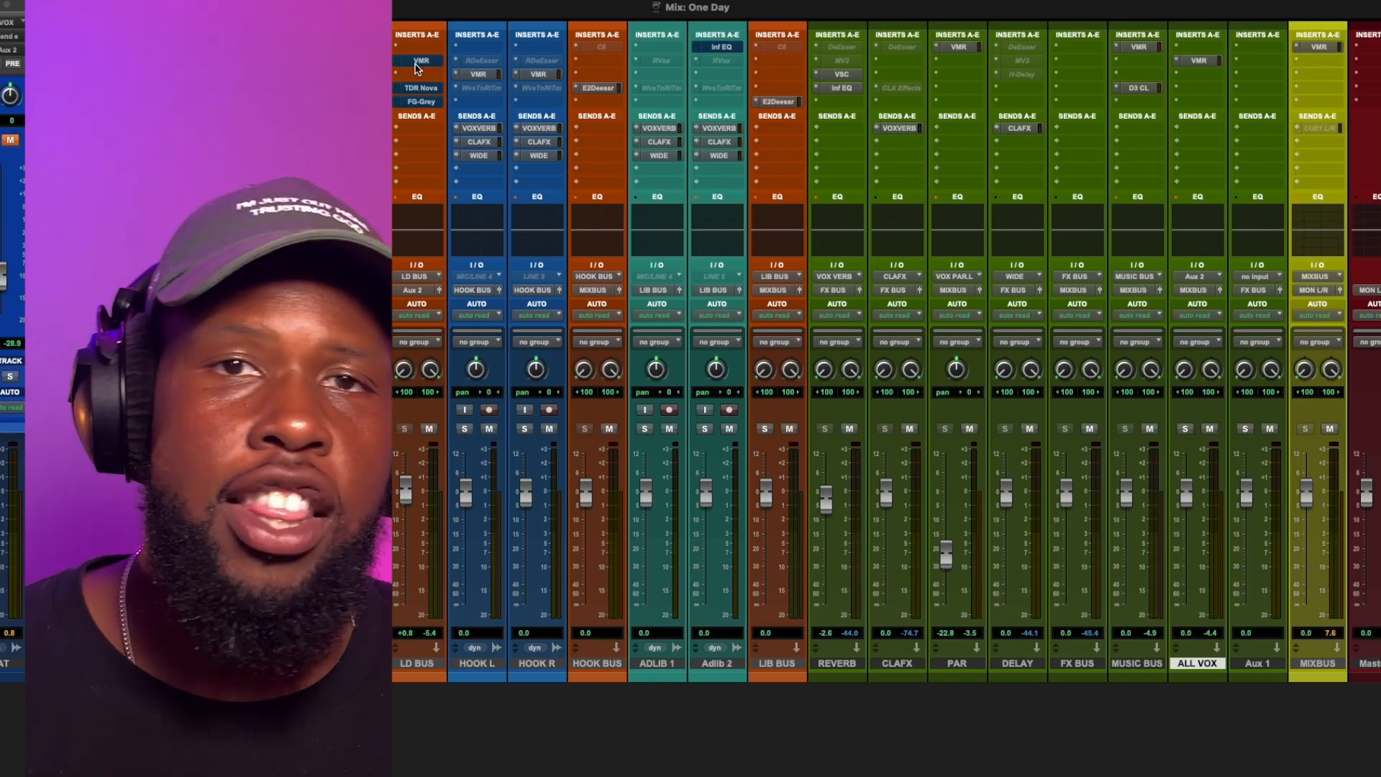
key("space")
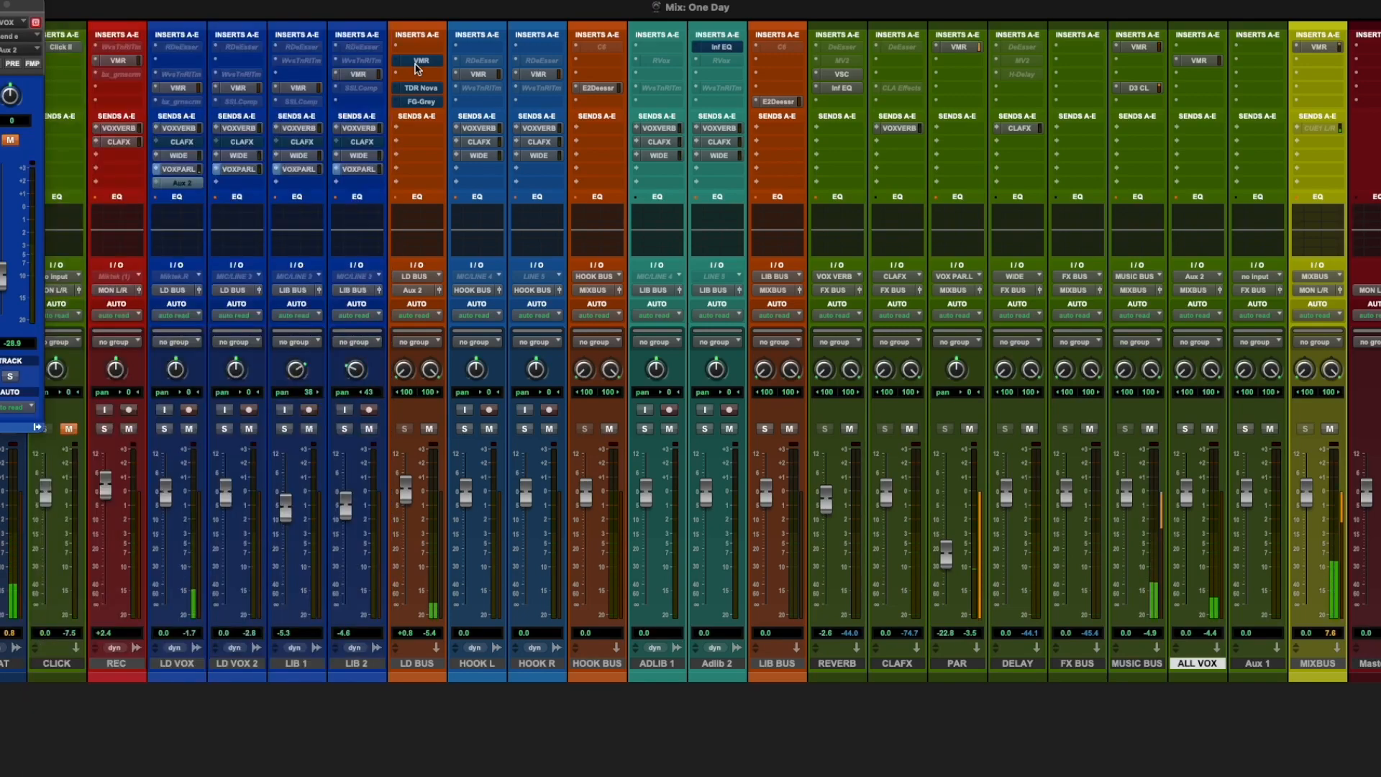